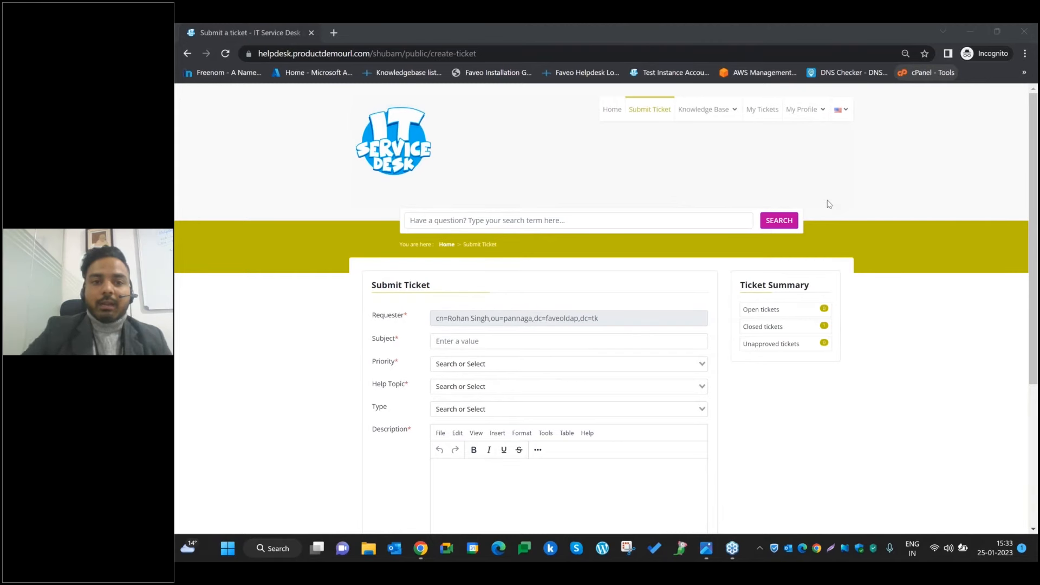
{"action": "left_click", "coordinate": [970, 32]}
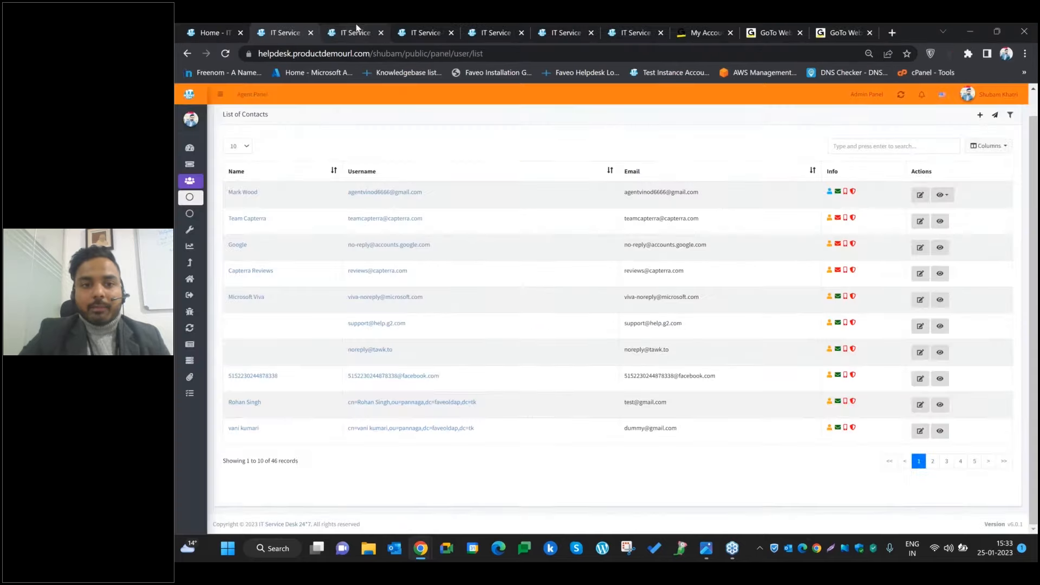
{"action": "left_click", "coordinate": [356, 30]}
{"action": "scroll", "coordinate": [287, 216], "scroll_direction": "down", "scroll_amount": 1}
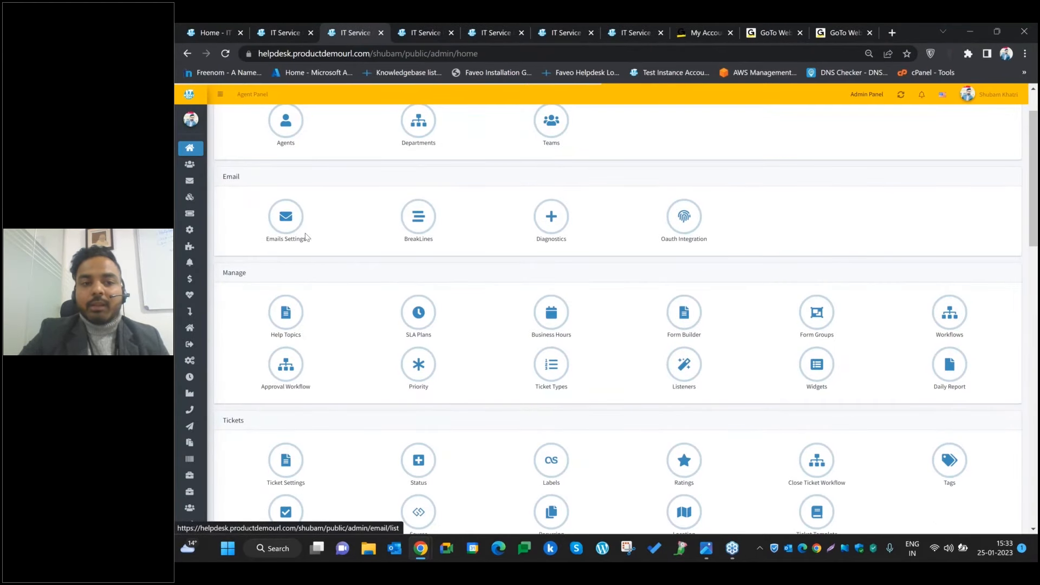
{"action": "scroll", "coordinate": [289, 120], "scroll_direction": "up", "scroll_amount": 1}
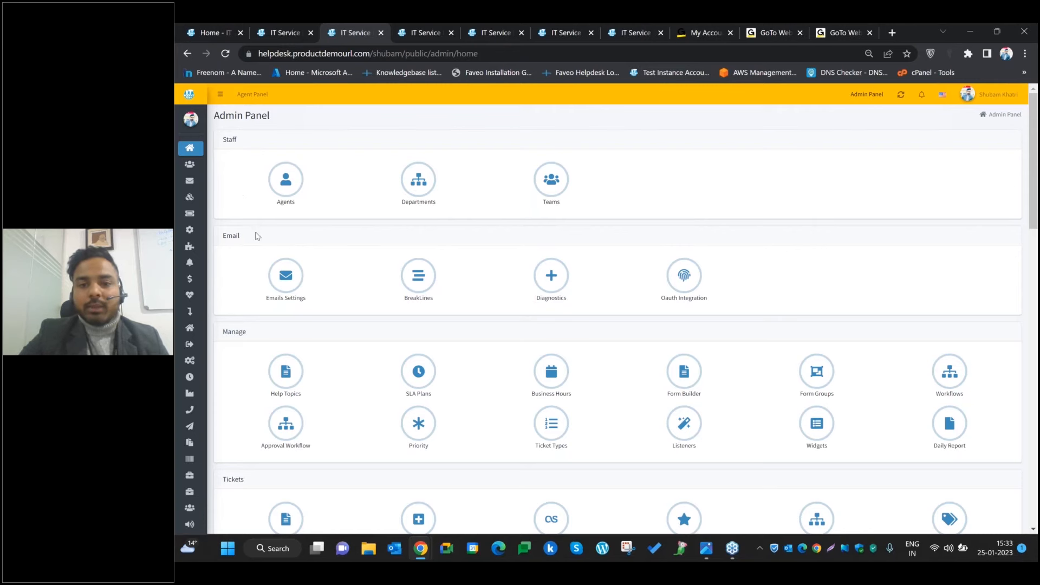
{"action": "left_click", "coordinate": [290, 282]}
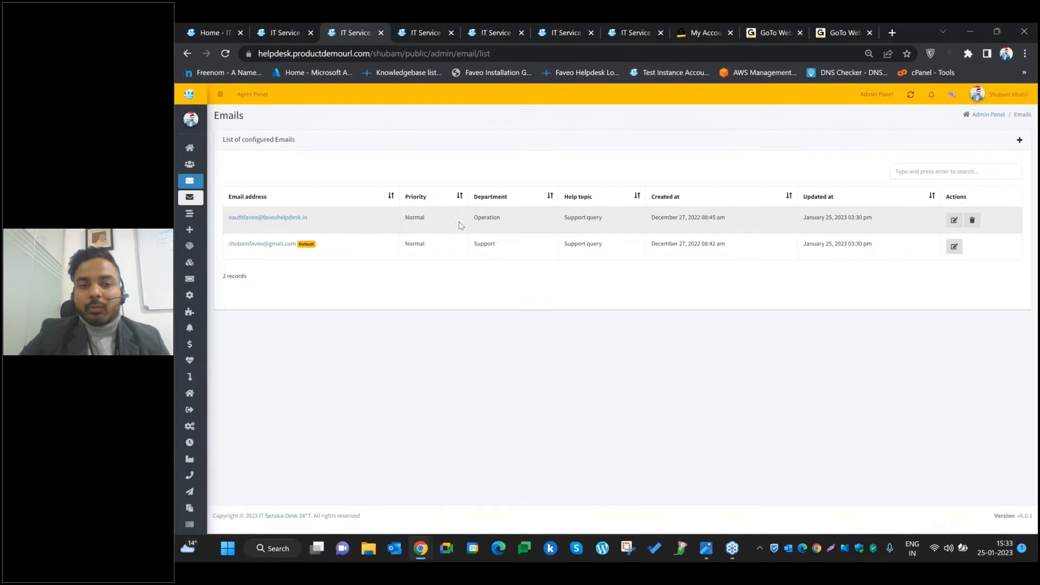
- Open a new email configuration and examine its authentication, ticket, incoming and outgoing email settings
{"action": "left_click", "coordinate": [992, 51]}
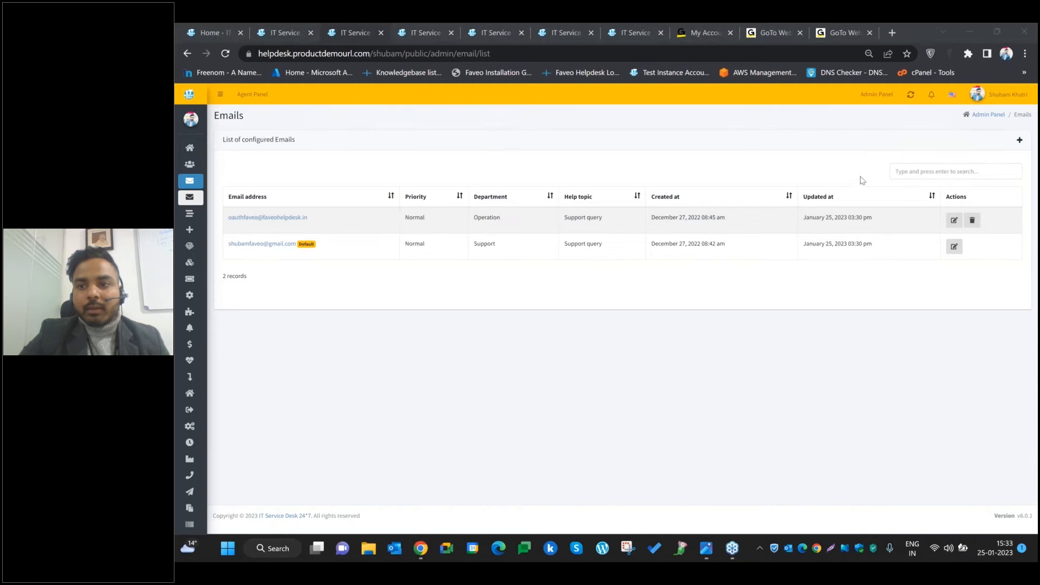
{"action": "left_click", "coordinate": [1020, 139]}
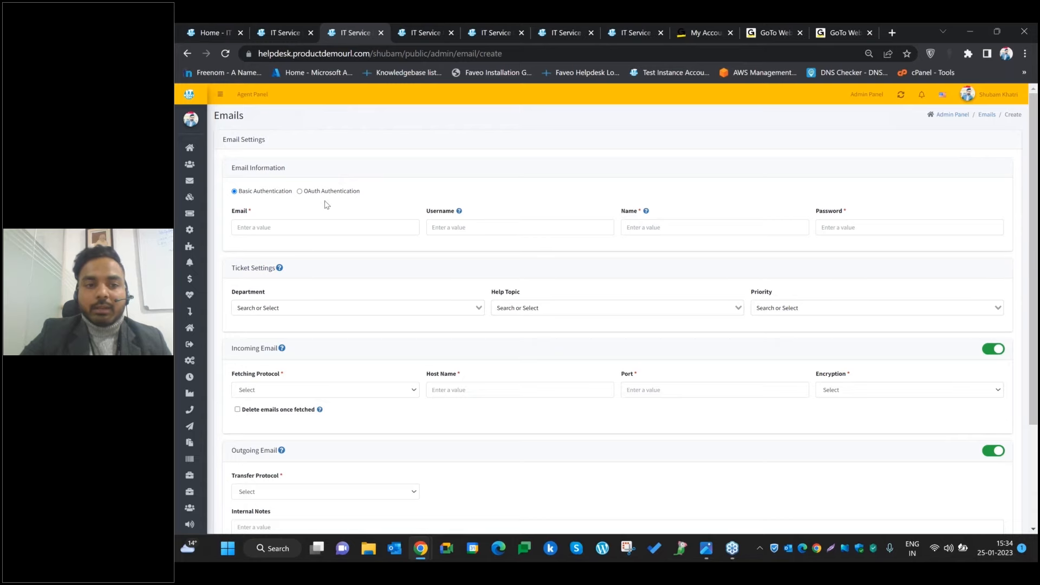
{"action": "scroll", "coordinate": [327, 205], "scroll_direction": "down", "scroll_amount": 1}
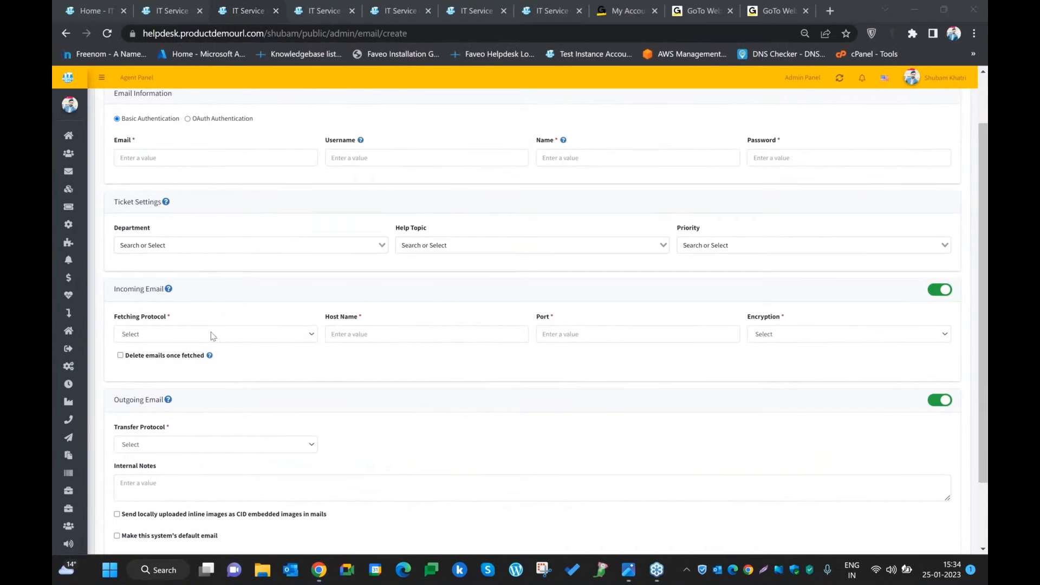
{"action": "left_click", "coordinate": [157, 296]}
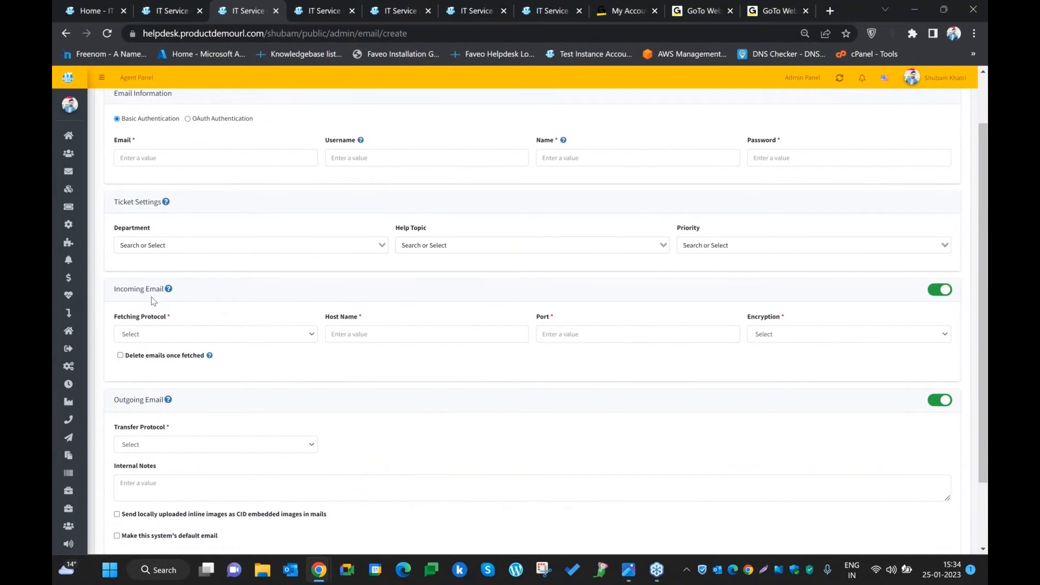
{"action": "scroll", "coordinate": [287, 372], "scroll_direction": "up", "scroll_amount": 1}
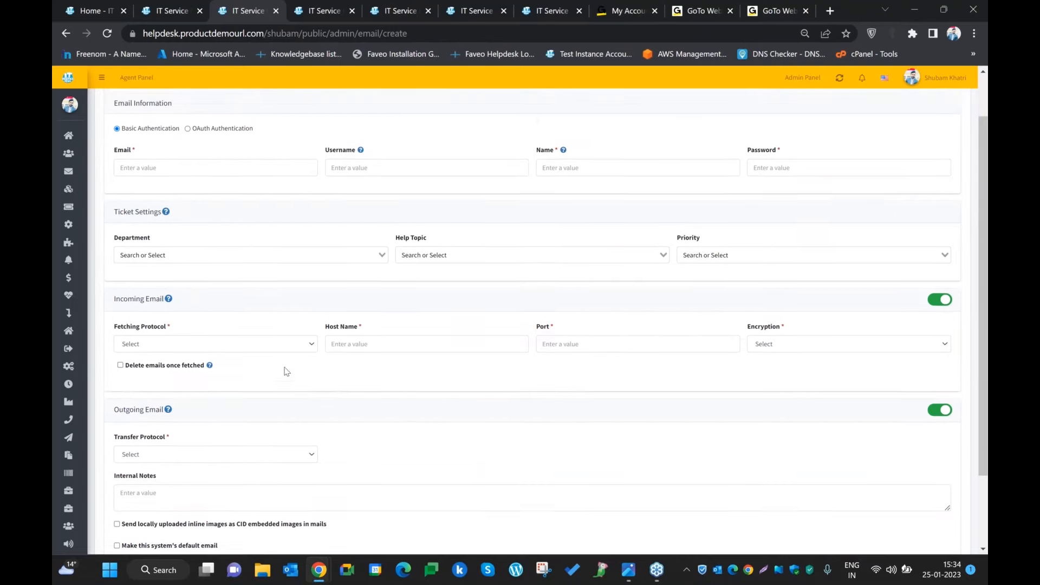
{"action": "scroll", "coordinate": [287, 372], "scroll_direction": "up", "scroll_amount": 2}
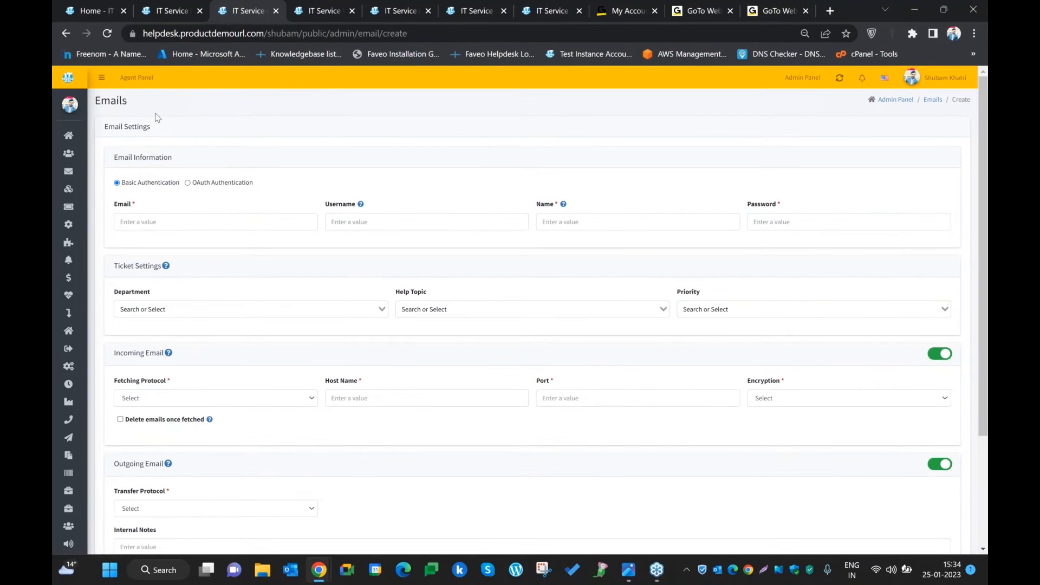
- Open the Help Topics list from the Admin Panel and start creating a new help topic
{"action": "left_click", "coordinate": [810, 81]}
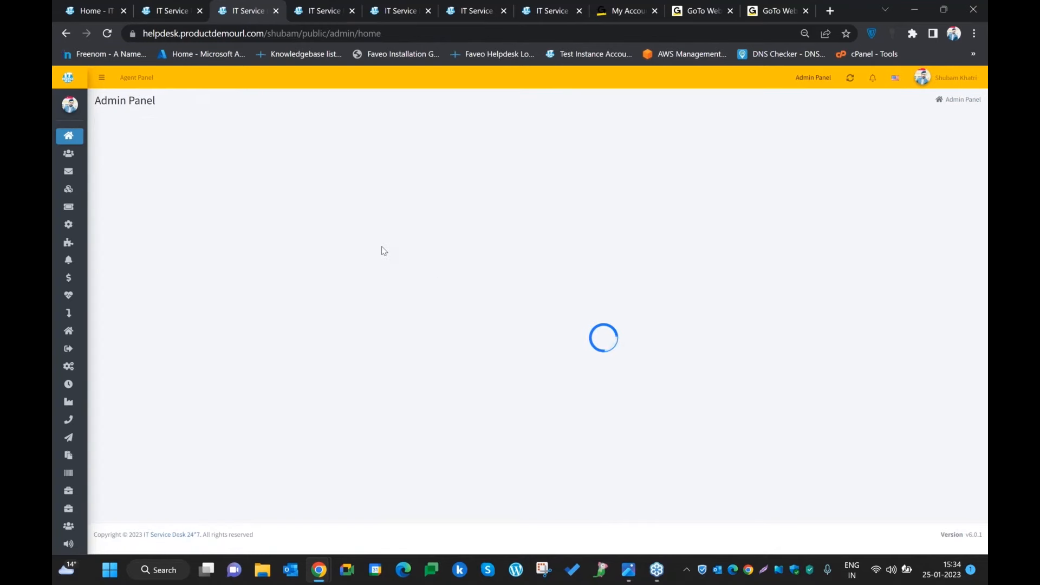
{"action": "scroll", "coordinate": [237, 313], "scroll_direction": "down", "scroll_amount": 1}
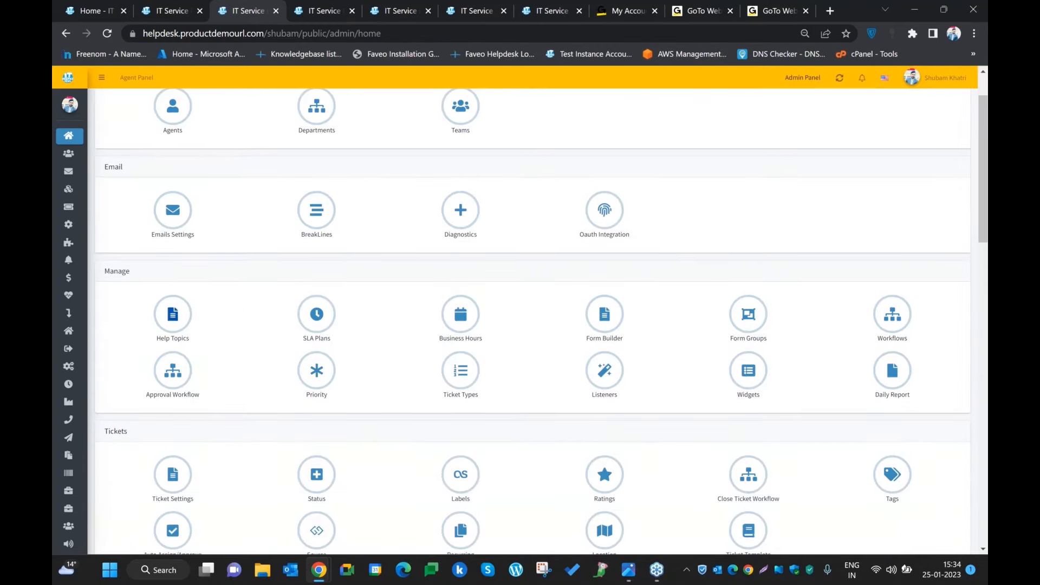
{"action": "left_click", "coordinate": [173, 320]}
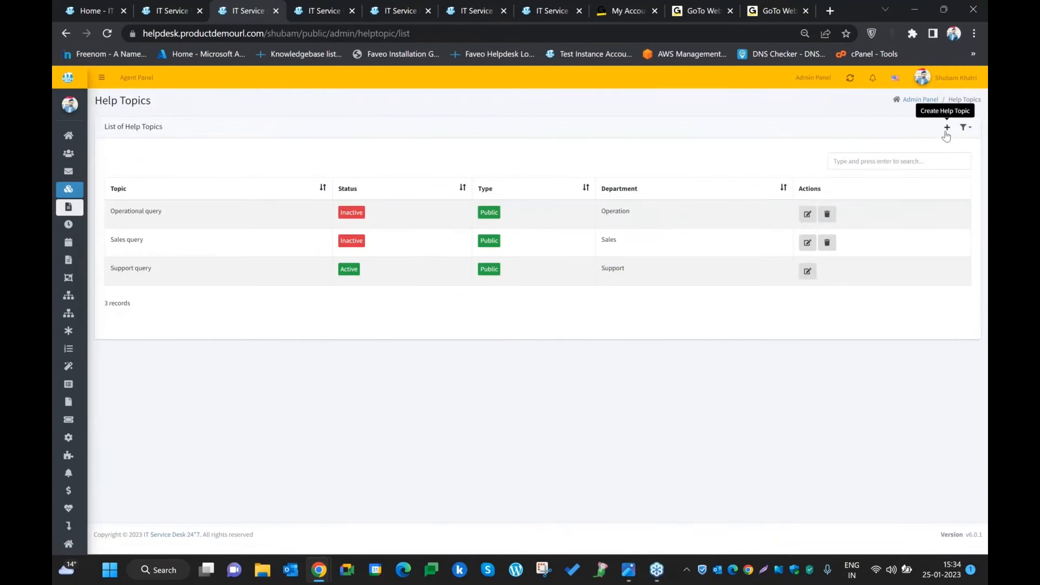
{"action": "left_click", "coordinate": [946, 129]}
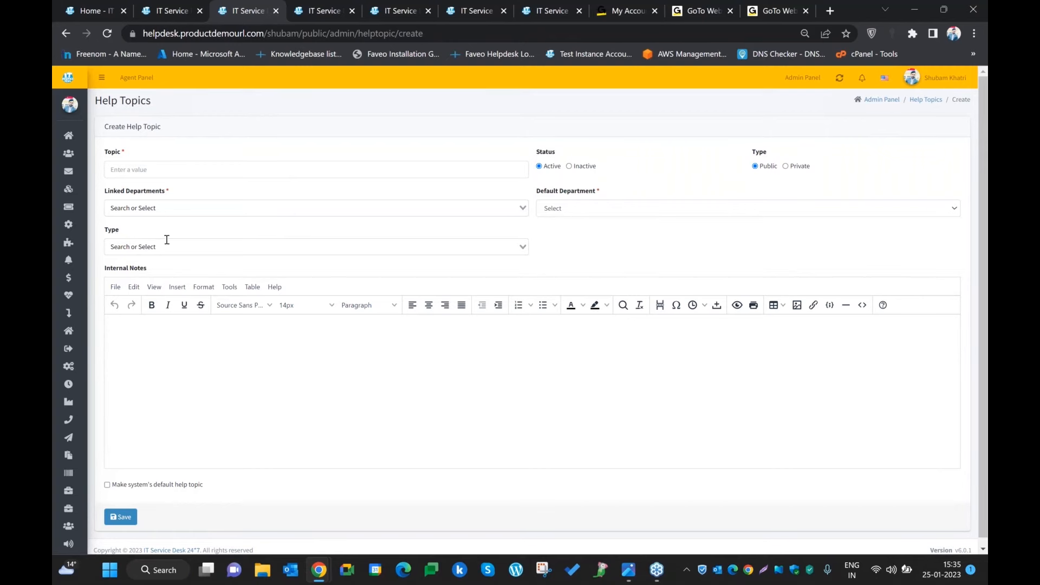
- Open the Submit Ticket form in the client portal and choose Support query as the help topic
{"action": "left_click", "coordinate": [93, 11]}
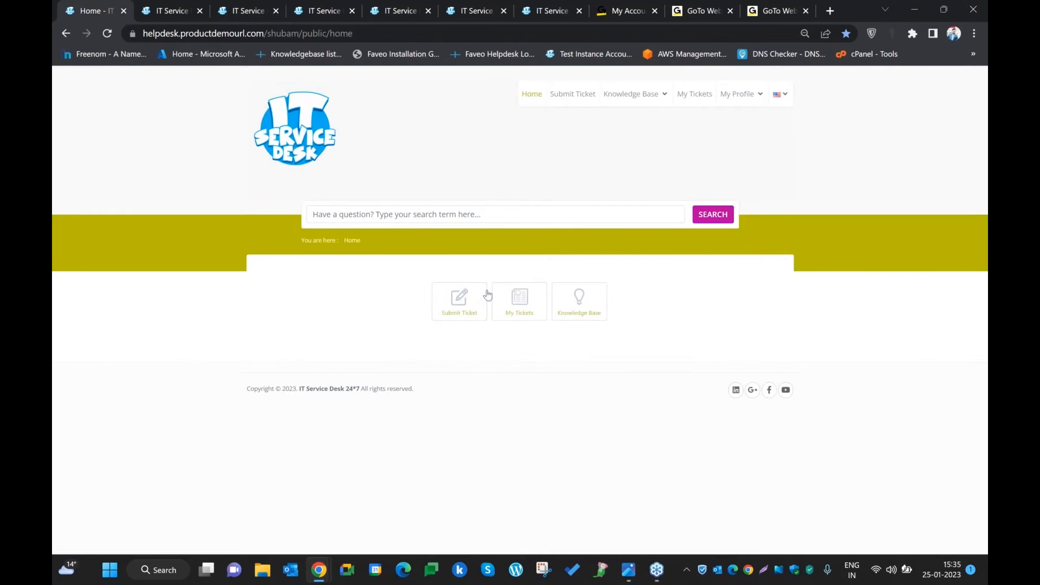
{"action": "left_click", "coordinate": [470, 292]}
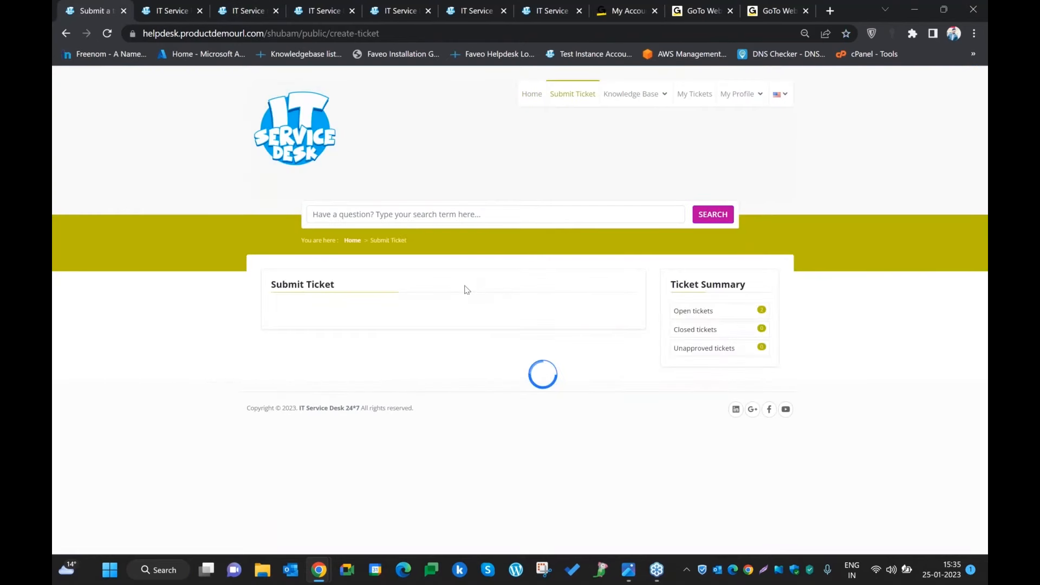
{"action": "scroll", "coordinate": [325, 341], "scroll_direction": "down", "scroll_amount": 1}
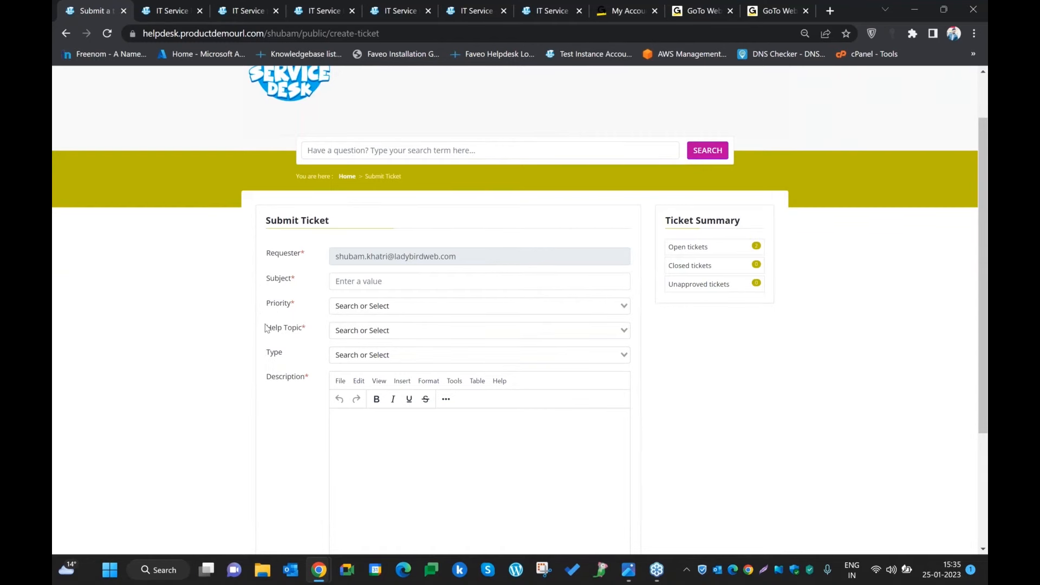
{"action": "left_click", "coordinate": [376, 332]}
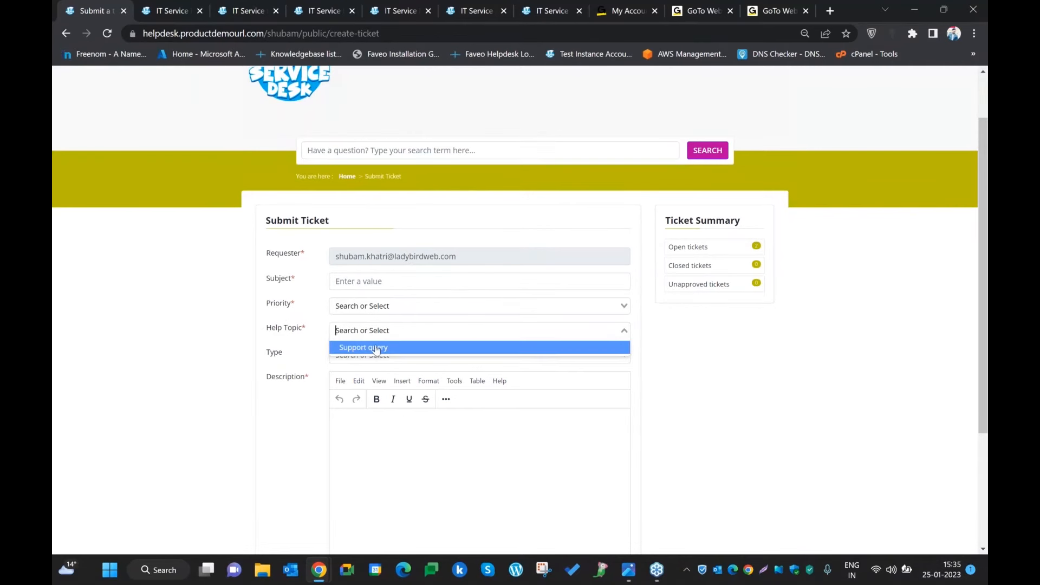
{"action": "left_click", "coordinate": [377, 351]}
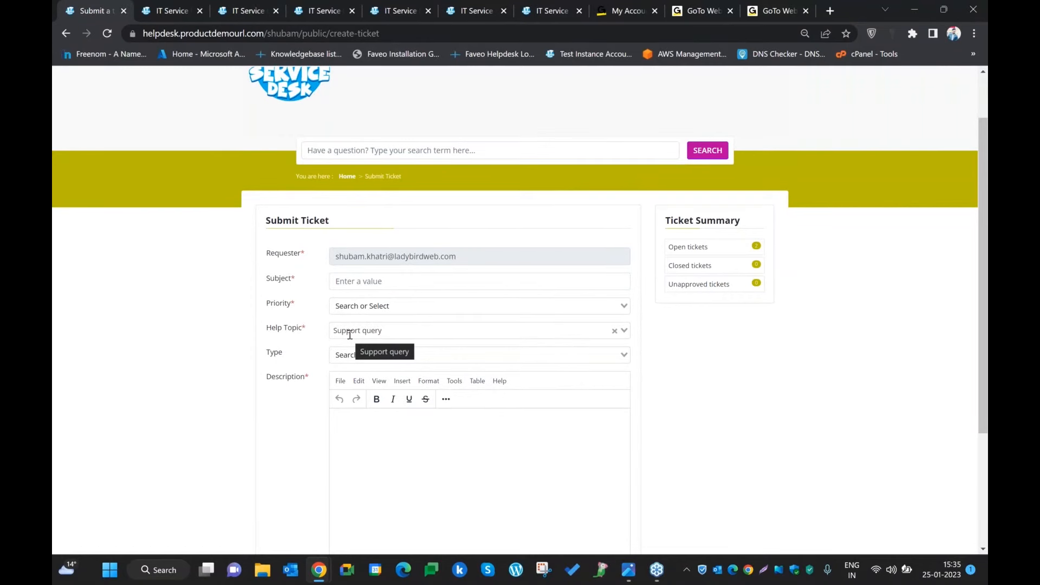
- Return to the new help topic, link it to the Operation department and make Operation its default department
{"action": "left_click", "coordinate": [254, 5]}
{"action": "left_click_drag", "start_coordinate": [167, 127], "coordinate": [143, 128]}
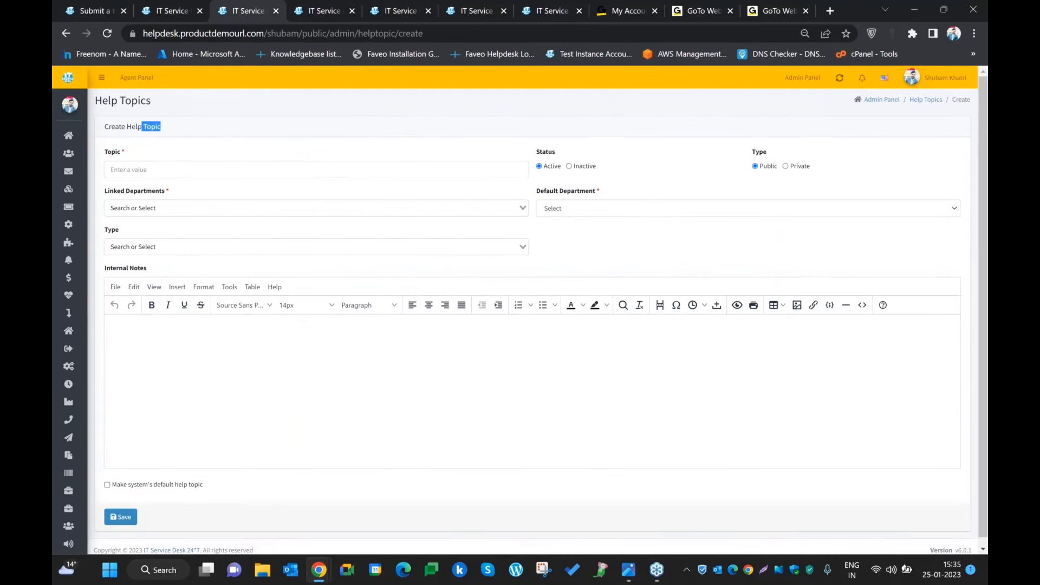
{"action": "left_click", "coordinate": [159, 160]}
{"action": "left_click_drag", "start_coordinate": [165, 193], "coordinate": [100, 191]}
{"action": "left_click", "coordinate": [159, 191]}
{"action": "left_click", "coordinate": [185, 197]}
{"action": "left_click", "coordinate": [187, 208]}
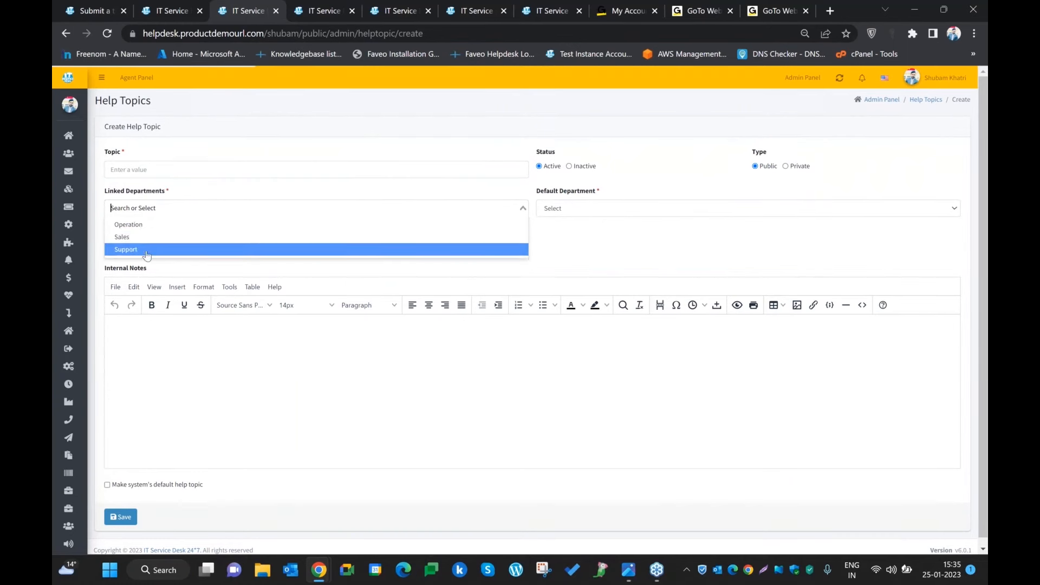
{"action": "left_click", "coordinate": [143, 226]}
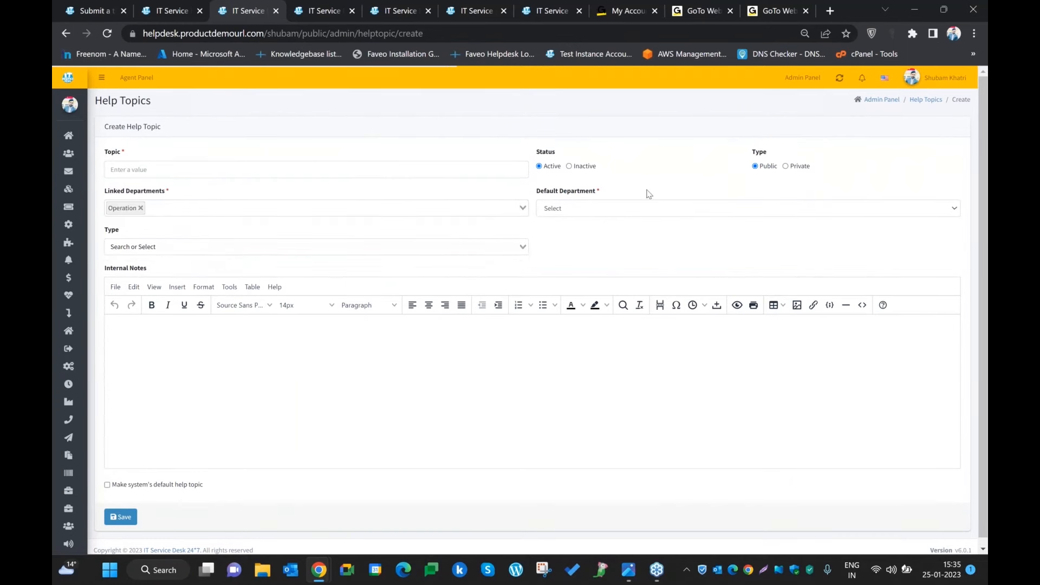
{"action": "left_click", "coordinate": [590, 208]}
{"action": "left_click", "coordinate": [578, 230]}
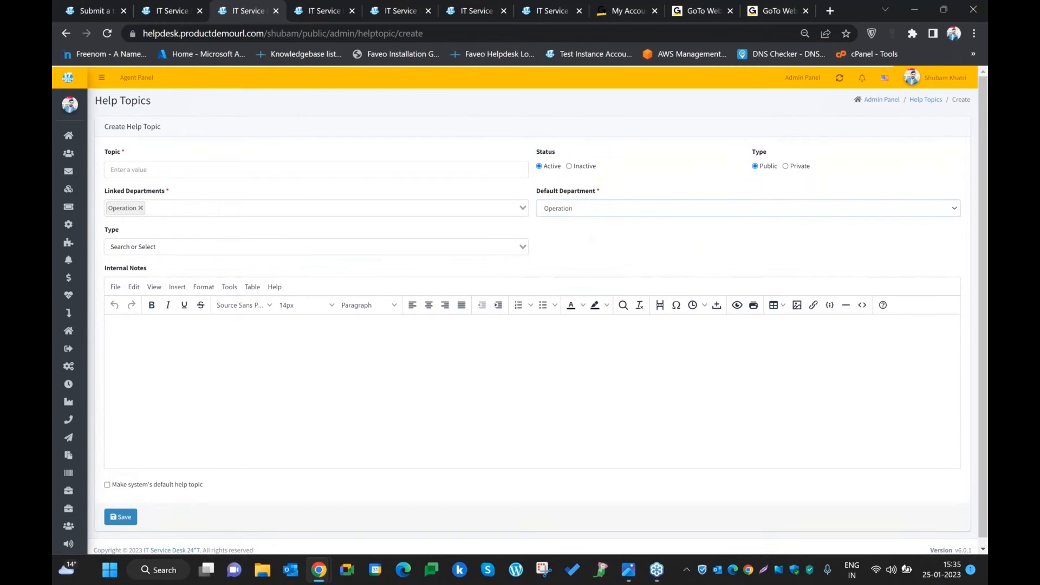
- Enter Test as the topic name and look through the available ticket types for the help topic
{"action": "type", "text": "Test"}
{"action": "left_click", "coordinate": [177, 248]}
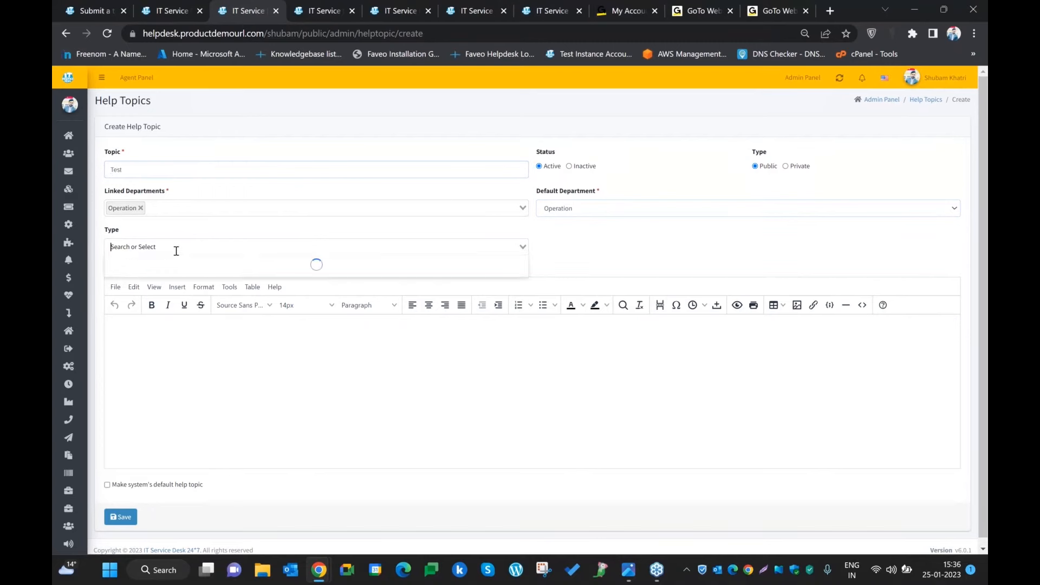
{"action": "left_click", "coordinate": [159, 145]}
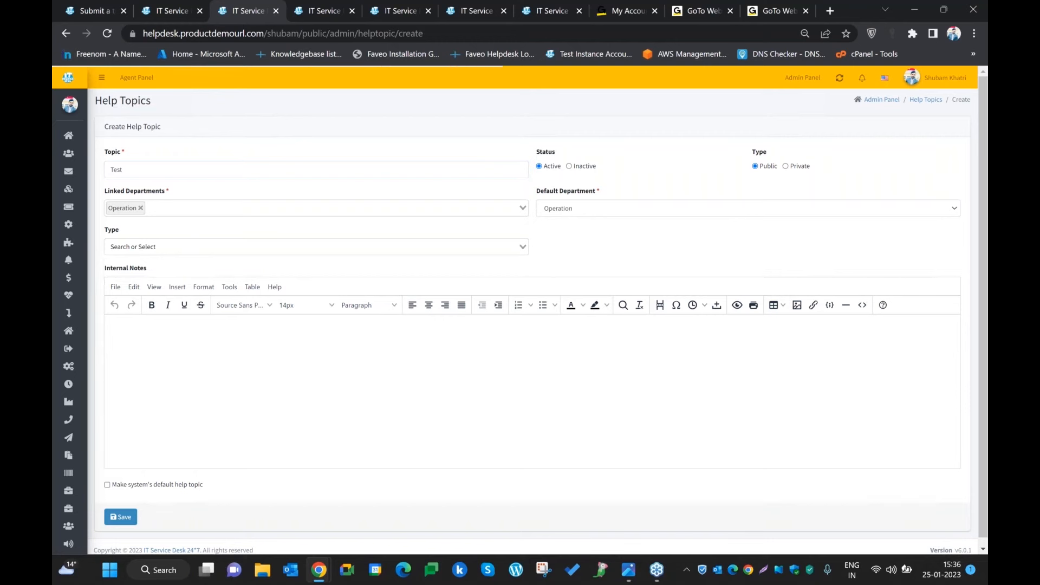
{"action": "left_click", "coordinate": [162, 252]}
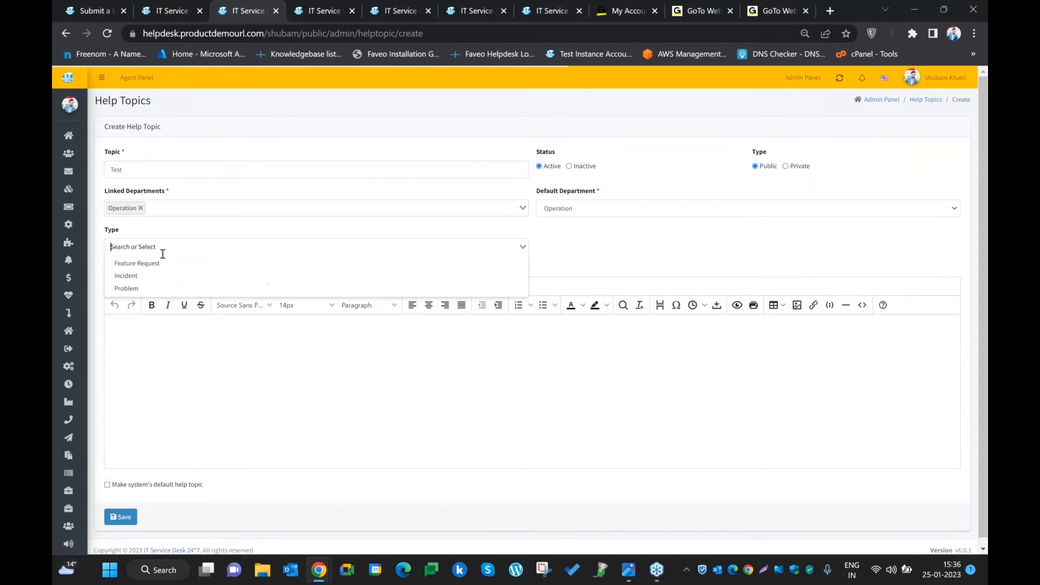
{"action": "left_click", "coordinate": [136, 232]}
{"action": "left_click", "coordinate": [139, 245]}
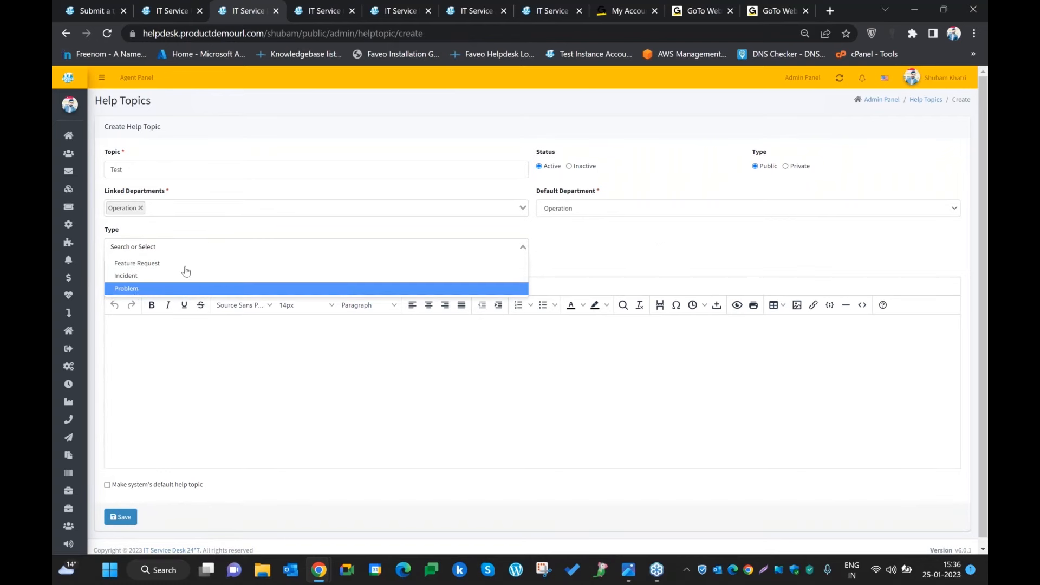
{"action": "left_click", "coordinate": [632, 251]}
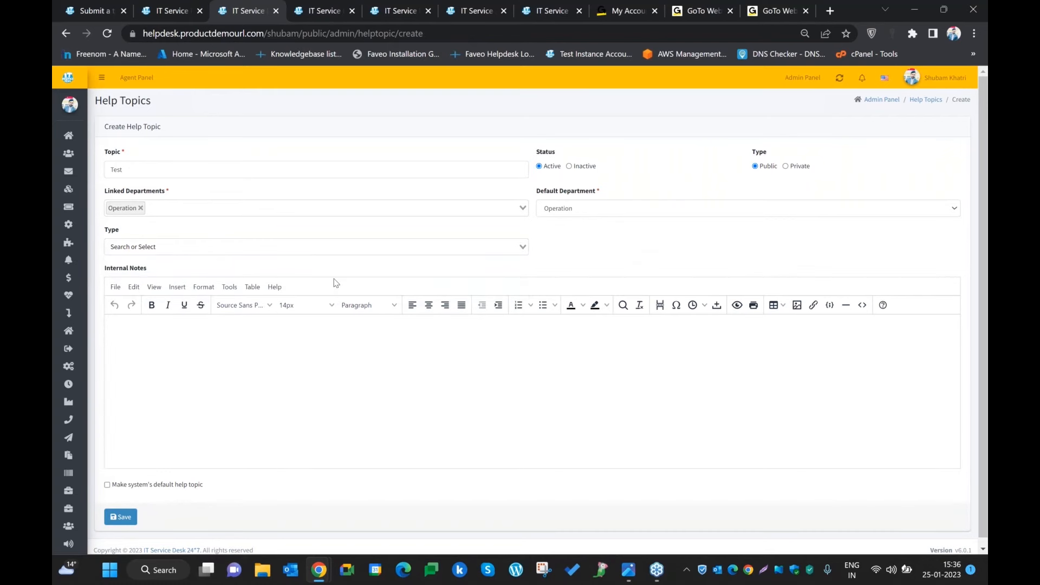
- Examine the new help topic's Active/Inactive status and Public/Private type options
{"action": "triple_click", "coordinate": [105, 126]}
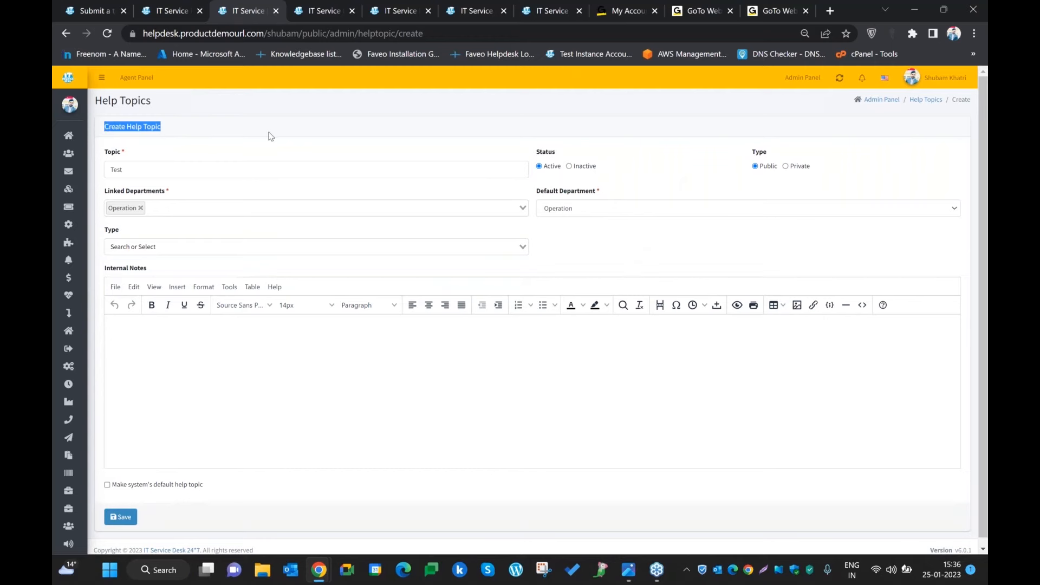
{"action": "left_click", "coordinate": [623, 168]}
{"action": "double_click", "coordinate": [556, 155]}
{"action": "left_click", "coordinate": [586, 157]}
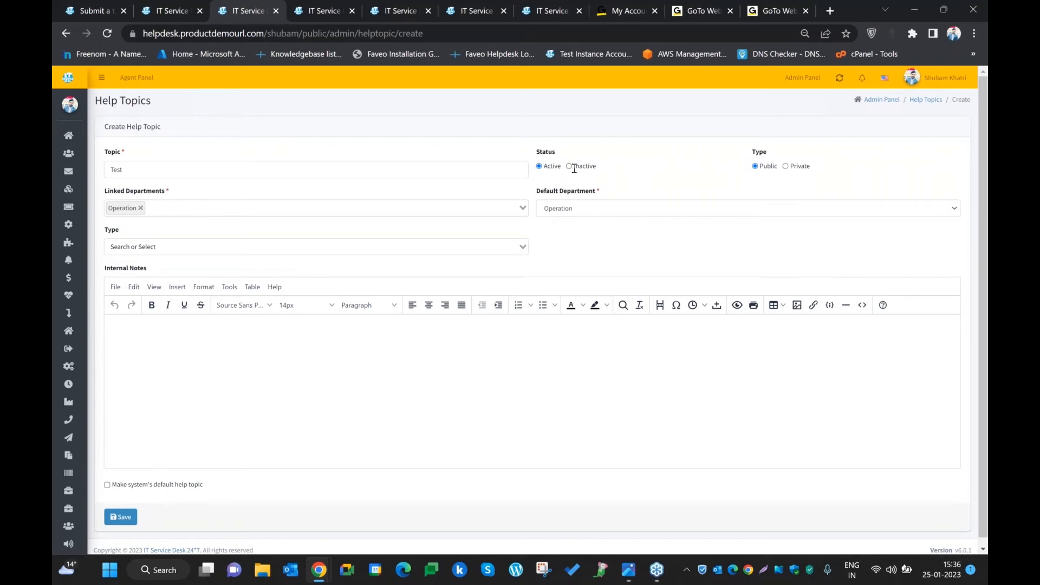
{"action": "left_click_drag", "start_coordinate": [603, 171], "coordinate": [538, 178]}
{"action": "left_click", "coordinate": [694, 182]}
{"action": "mouse_move", "coordinate": [767, 158]}
{"action": "left_mouse_down"}
{"action": "mouse_move", "coordinate": [755, 155]}
{"action": "mouse_move", "coordinate": [784, 167]}
{"action": "left_mouse_up"}
{"action": "left_click", "coordinate": [765, 174]}
{"action": "left_click", "coordinate": [804, 171]}
{"action": "double_click", "coordinate": [778, 169]}
- Check the Help Topic choices on the client portal's ticket form, and return to the new help topic
{"action": "left_click", "coordinate": [106, 11]}
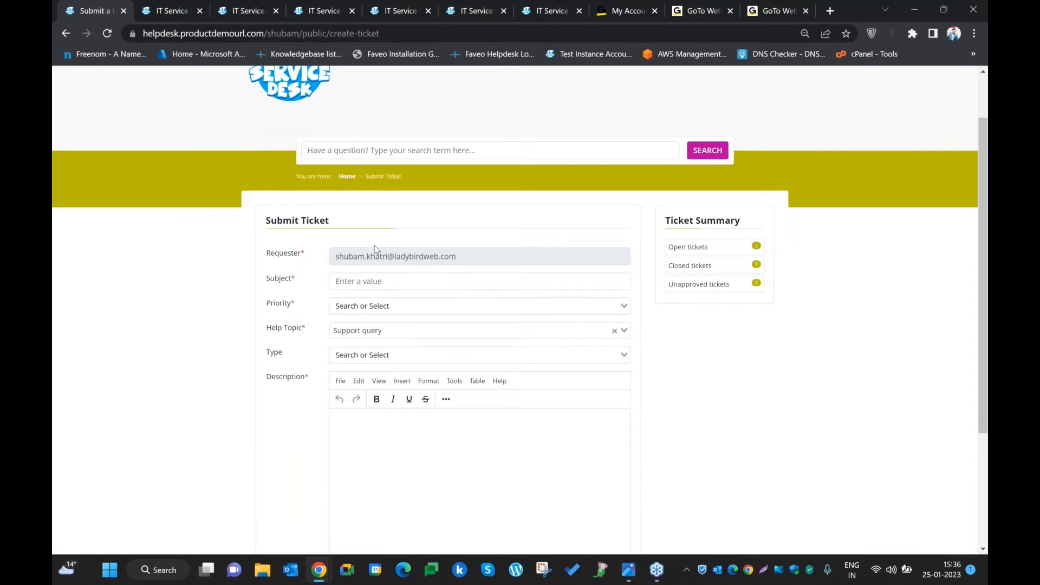
{"action": "left_click", "coordinate": [374, 331]}
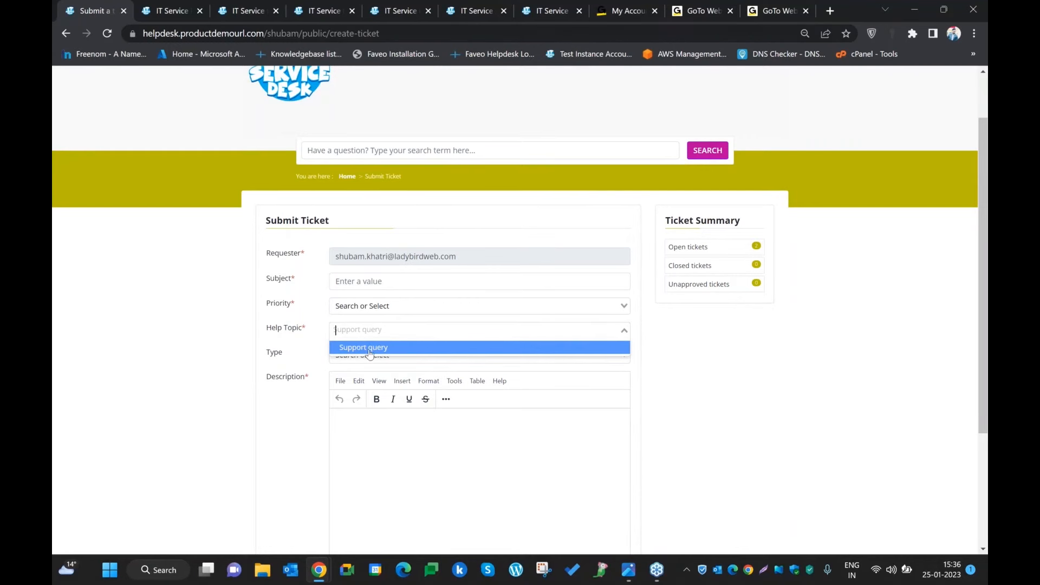
{"action": "left_click", "coordinate": [241, 10]}
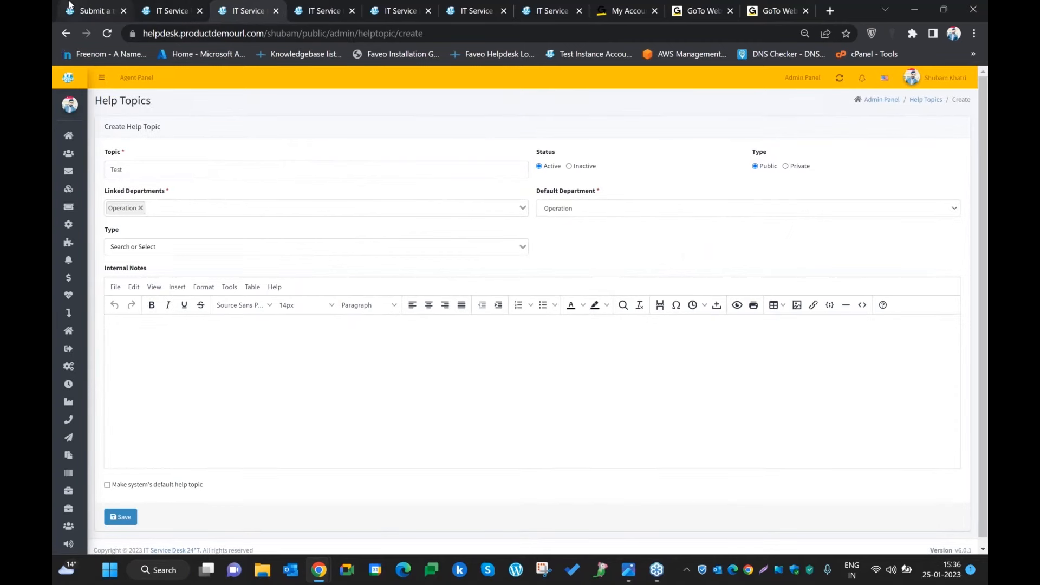
{"action": "left_click", "coordinate": [90, 10]}
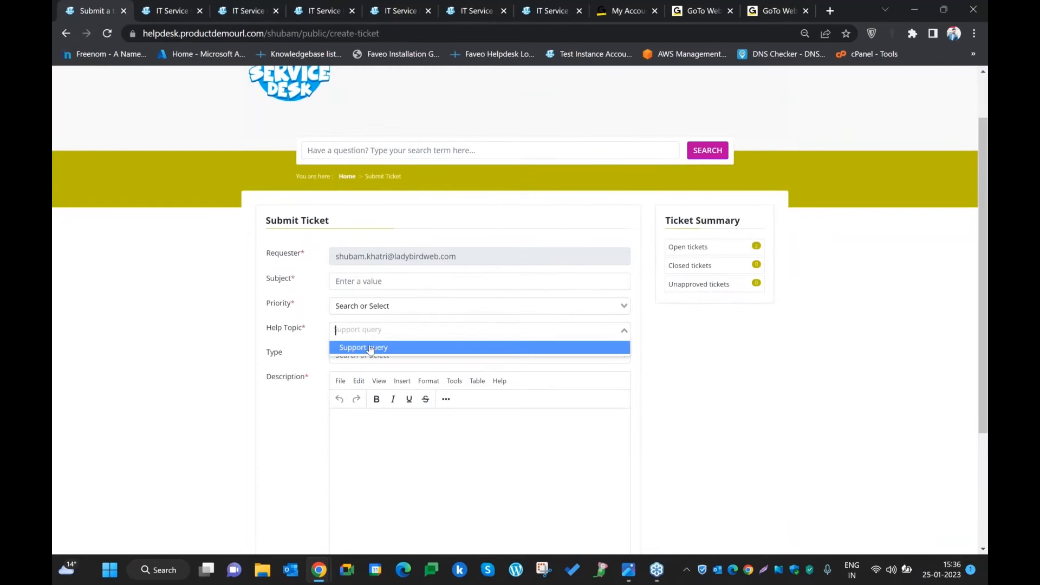
{"action": "left_click", "coordinate": [241, 10]}
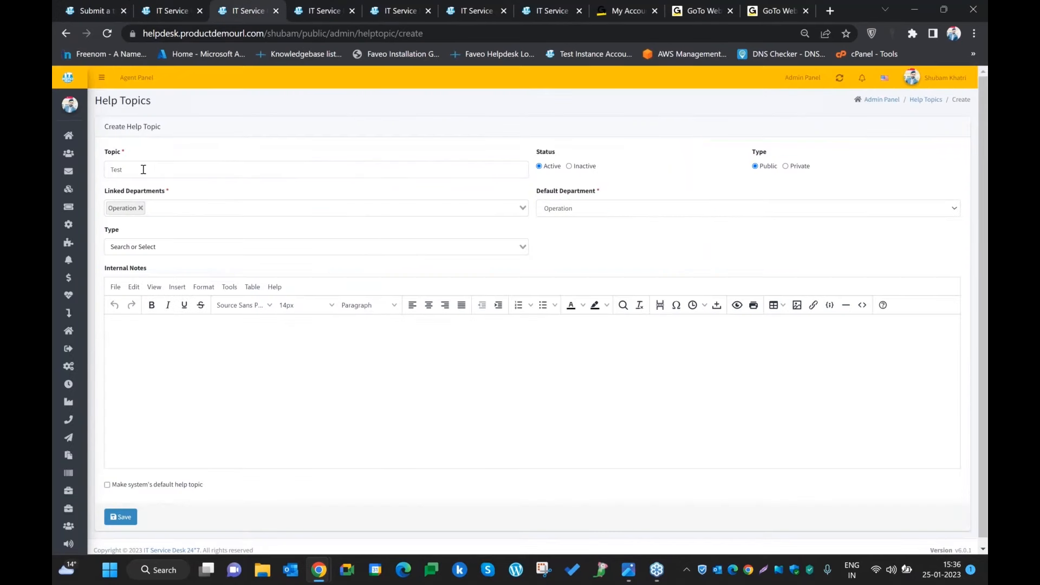
- Leave the new help topic for the admin panel, locate SLA Plans and open the Default SLA plan's edit page
{"action": "left_click", "coordinate": [928, 102]}
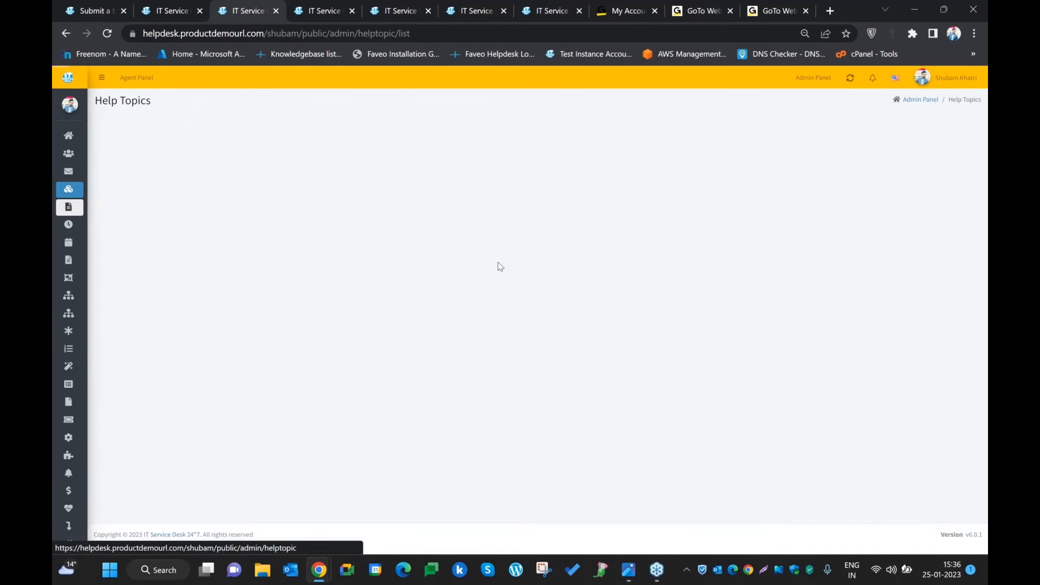
{"action": "left_click", "coordinate": [912, 102]}
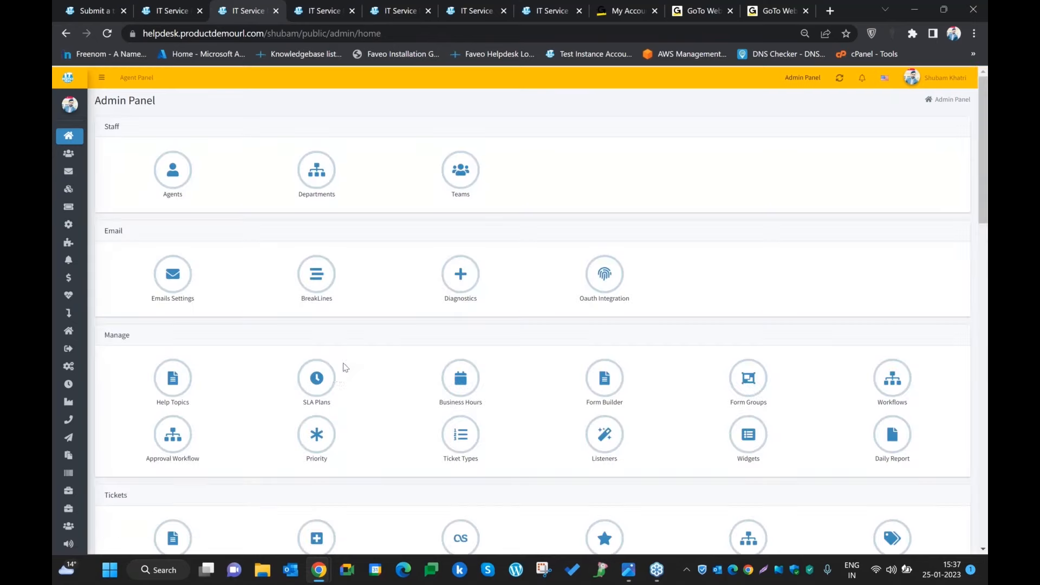
{"action": "scroll", "coordinate": [339, 375], "scroll_direction": "down", "scroll_amount": 1}
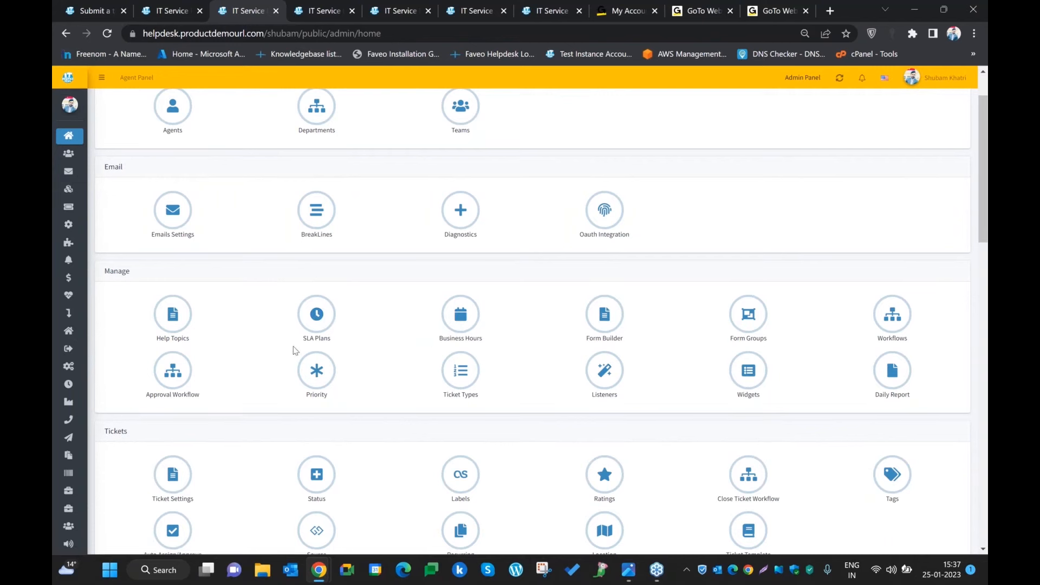
{"action": "left_click_drag", "start_coordinate": [337, 343], "coordinate": [304, 339]}
{"action": "left_click", "coordinate": [338, 343]}
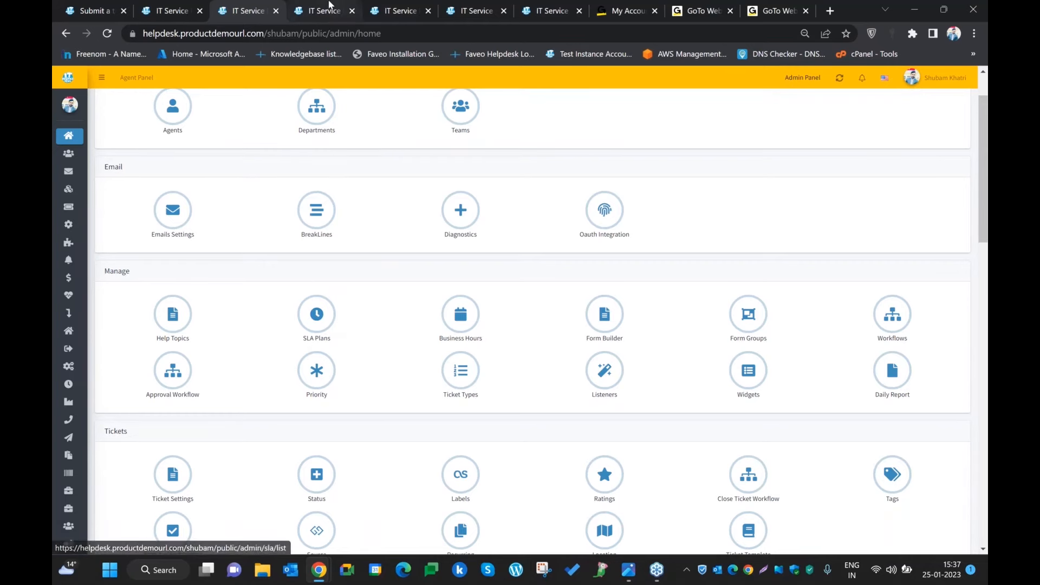
{"action": "left_click", "coordinate": [325, 11]}
{"action": "left_click", "coordinate": [404, 11]}
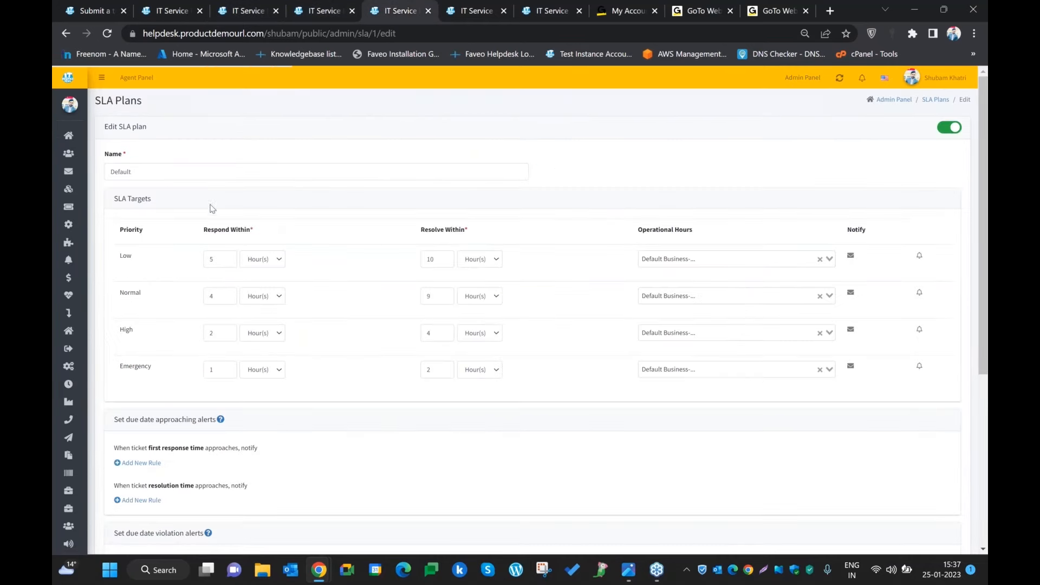
- Examine the priority levels in the Default plan's SLA targets, from Low through Emergency
{"action": "scroll", "coordinate": [193, 225], "scroll_direction": "down", "scroll_amount": 1}
{"action": "scroll", "coordinate": [176, 237], "scroll_direction": "up", "scroll_amount": 1}
{"action": "scroll", "coordinate": [175, 238], "scroll_direction": "down", "scroll_amount": 1}
{"action": "scroll", "coordinate": [174, 238], "scroll_direction": "up", "scroll_amount": 1}
{"action": "left_click_drag", "start_coordinate": [144, 232], "coordinate": [107, 229]}
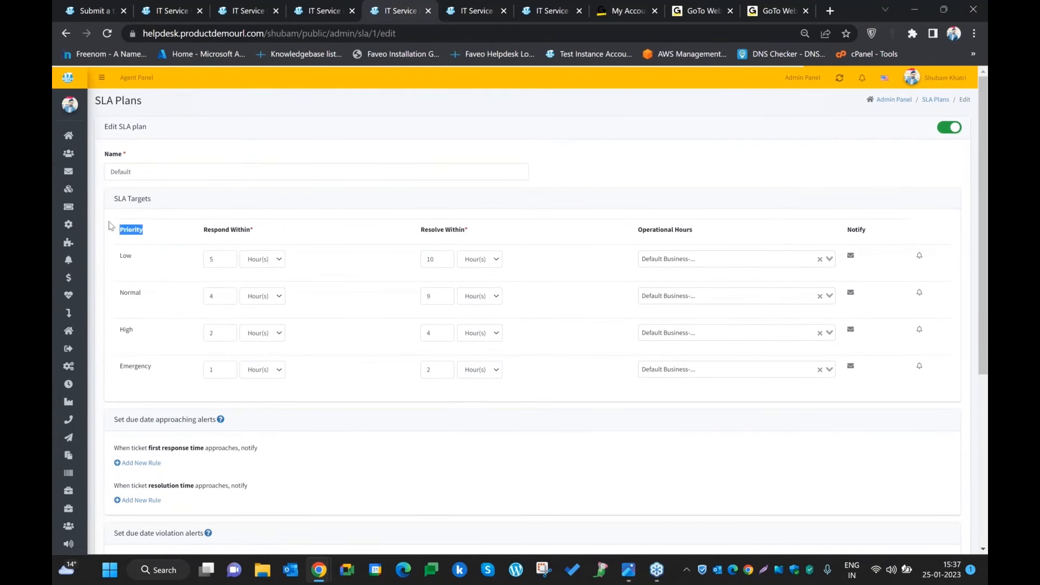
{"action": "left_click_drag", "start_coordinate": [149, 128], "coordinate": [103, 127]}
{"action": "left_click_drag", "start_coordinate": [136, 260], "coordinate": [115, 259]}
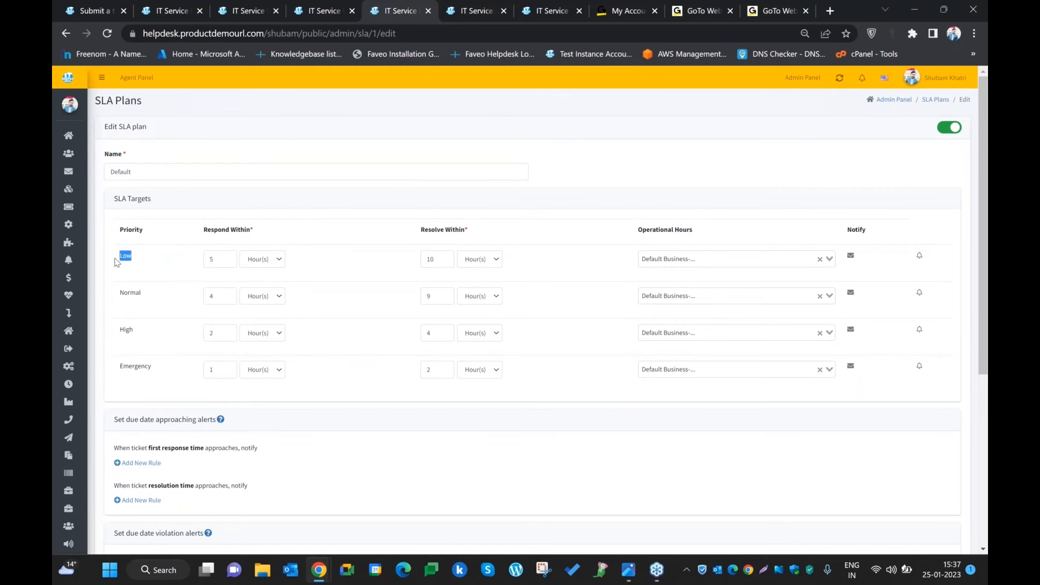
{"action": "left_click_drag", "start_coordinate": [151, 289], "coordinate": [116, 292]}
{"action": "left_click_drag", "start_coordinate": [142, 329], "coordinate": [112, 329]}
{"action": "left_click_drag", "start_coordinate": [154, 368], "coordinate": [120, 366]}
{"action": "left_click", "coordinate": [176, 313]}
{"action": "left_click_drag", "start_coordinate": [122, 233], "coordinate": [160, 359]}
{"action": "left_click", "coordinate": [159, 260]}
- Examine the Respond Within and Resolve Within columns of the SLA targets
{"action": "mouse_move", "coordinate": [259, 231]}
{"action": "left_mouse_down"}
{"action": "mouse_move", "coordinate": [207, 228]}
{"action": "mouse_move", "coordinate": [256, 232]}
{"action": "left_mouse_up"}
{"action": "left_click", "coordinate": [311, 239]}
{"action": "left_click", "coordinate": [318, 235]}
{"action": "left_click_drag", "start_coordinate": [422, 227], "coordinate": [470, 234]}
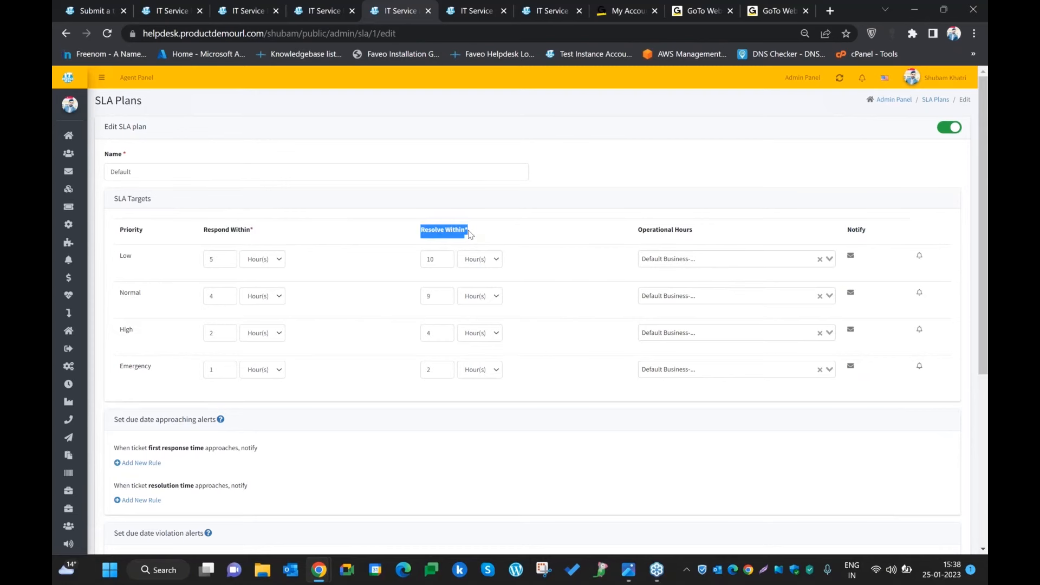
{"action": "left_click", "coordinate": [479, 233]}
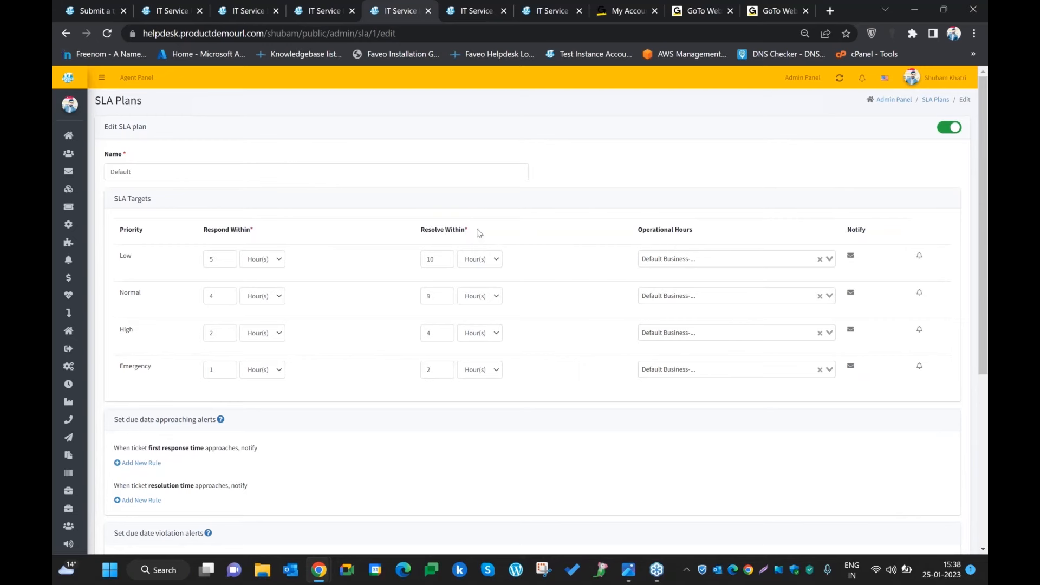
- Review the priorities again and compare their response times with their resolution times
{"action": "left_click_drag", "start_coordinate": [140, 263], "coordinate": [120, 295]}
{"action": "left_click_drag", "start_coordinate": [136, 331], "coordinate": [124, 379]}
{"action": "left_click", "coordinate": [195, 258]}
{"action": "left_click_drag", "start_coordinate": [258, 238], "coordinate": [215, 233]}
{"action": "left_click", "coordinate": [223, 251]}
{"action": "left_click_drag", "start_coordinate": [465, 234], "coordinate": [423, 254]}
{"action": "left_click", "coordinate": [424, 269]}
{"action": "left_click_drag", "start_coordinate": [467, 236], "coordinate": [420, 234]}
{"action": "left_click", "coordinate": [417, 251]}
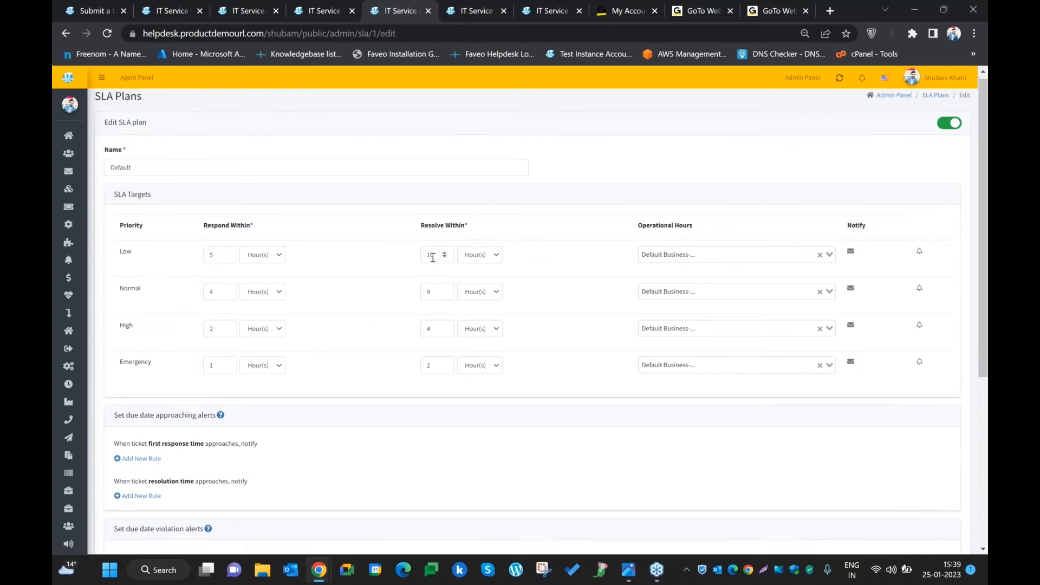
- Add a first response time rule and a resolution time rule to both the due date approaching and due date violation alerts
{"action": "scroll", "coordinate": [428, 265], "scroll_direction": "down", "scroll_amount": 2}
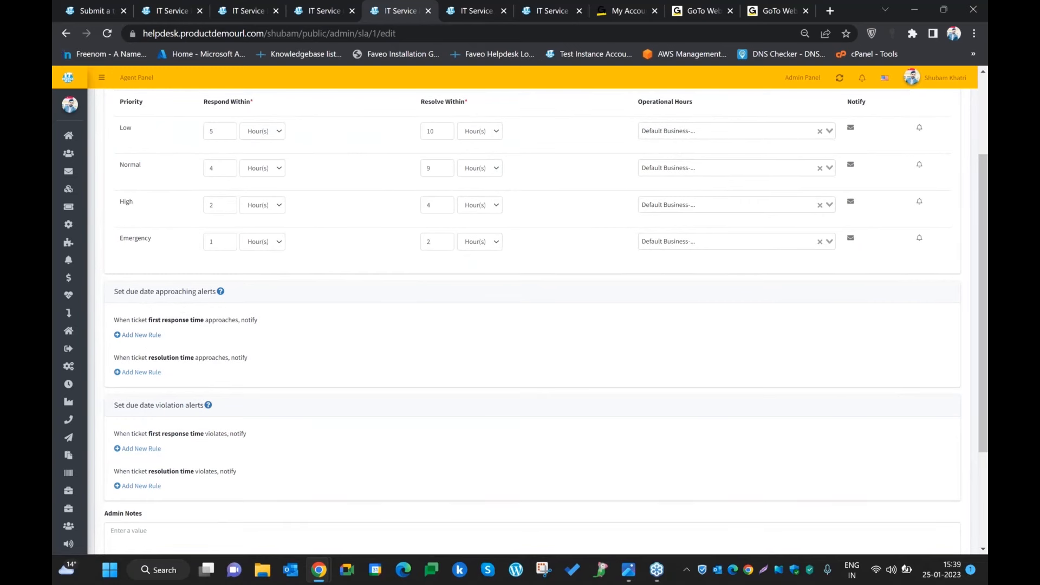
{"action": "left_click", "coordinate": [147, 338]}
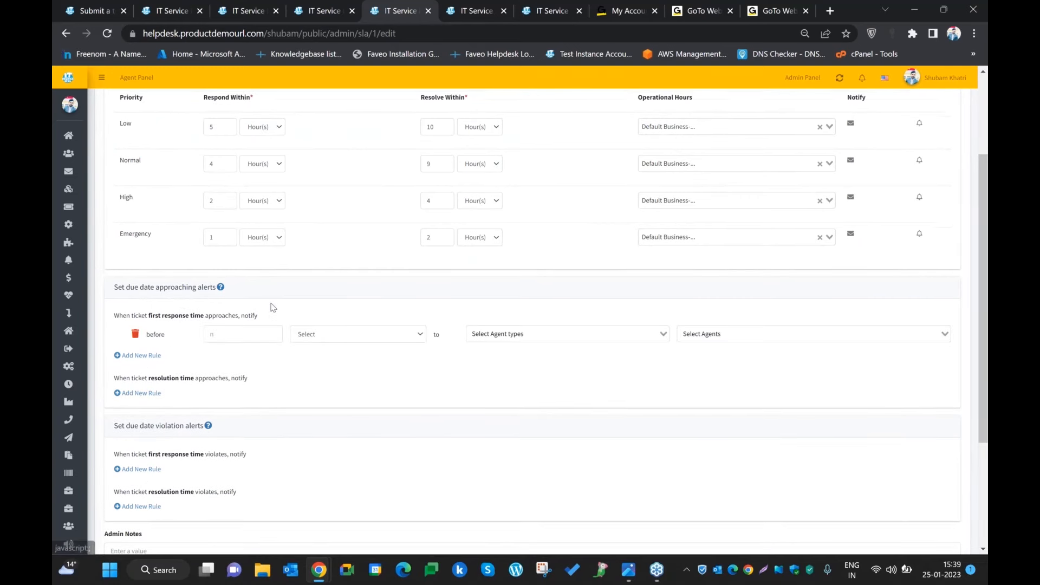
{"action": "scroll", "coordinate": [273, 307], "scroll_direction": "down", "scroll_amount": 2}
{"action": "left_click", "coordinate": [139, 269]}
{"action": "left_click", "coordinate": [138, 371]}
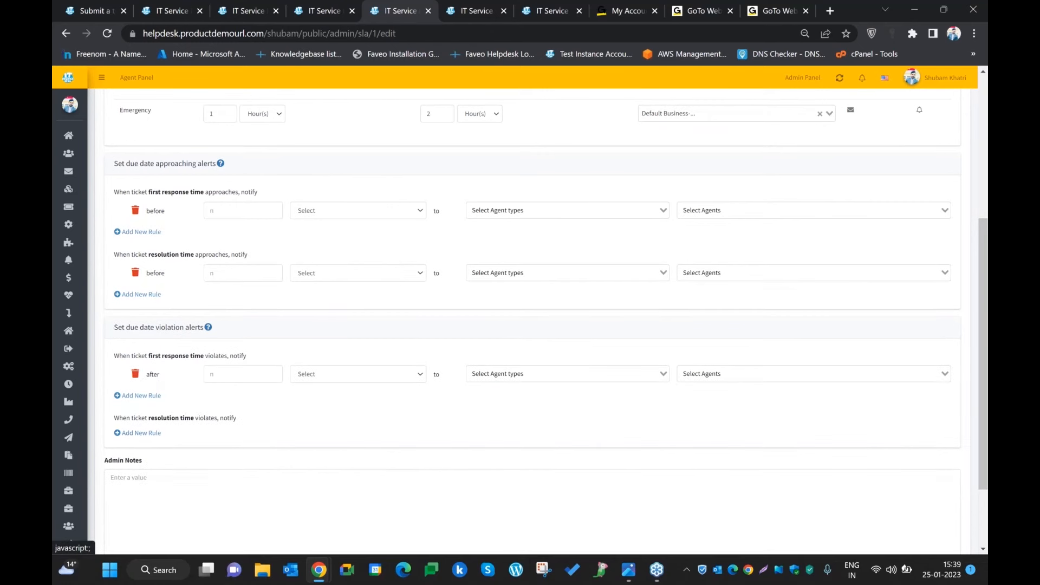
{"action": "left_click", "coordinate": [125, 433]}
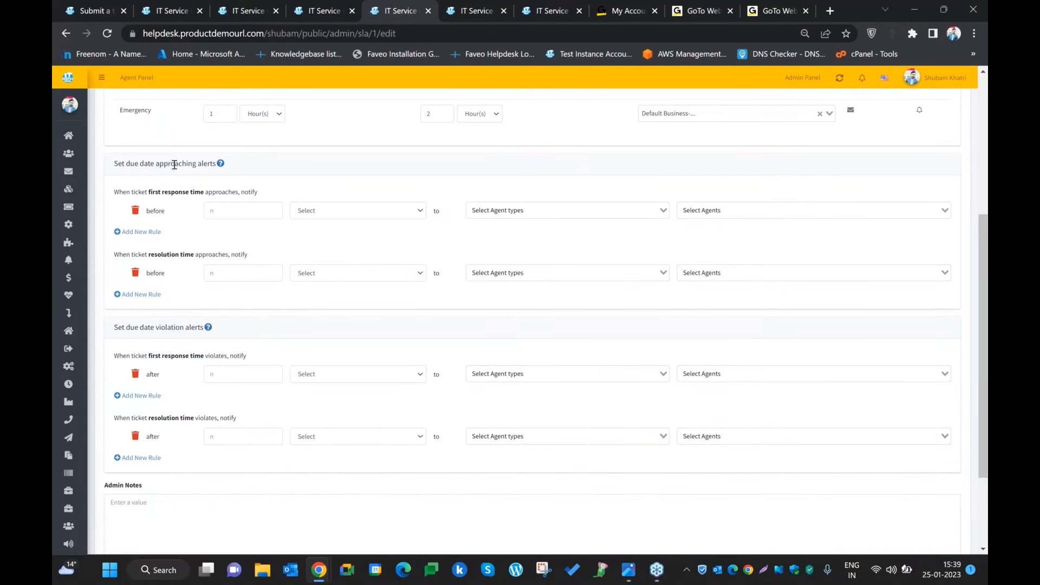
- Review the due date approaching alerts against the Low priority's response target
{"action": "left_click_drag", "start_coordinate": [215, 167], "coordinate": [119, 166]}
{"action": "scroll", "coordinate": [317, 189], "scroll_direction": "up", "scroll_amount": 1}
{"action": "scroll", "coordinate": [317, 189], "scroll_direction": "up", "scroll_amount": 3}
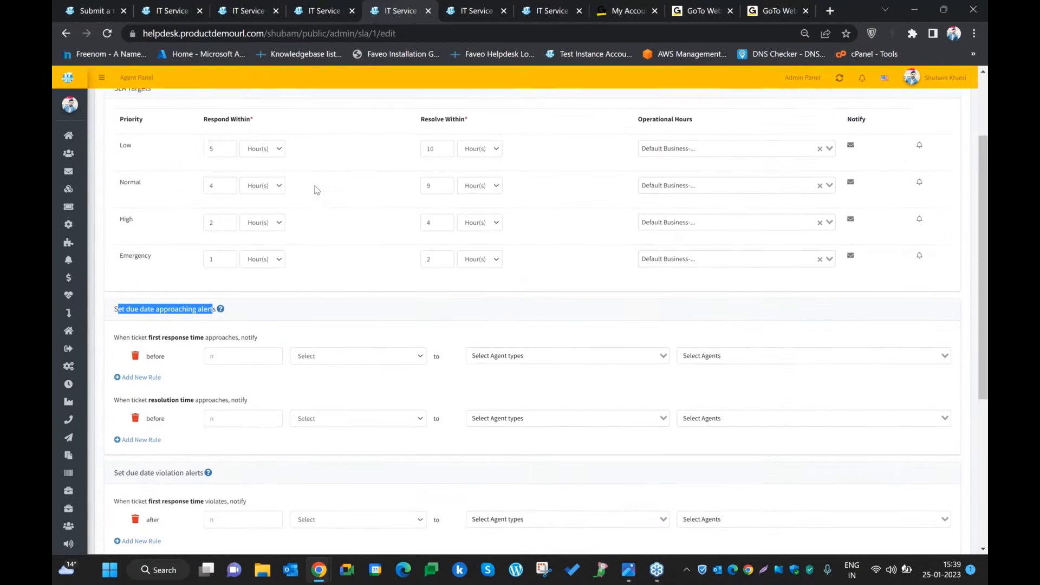
{"action": "left_click", "coordinate": [209, 194]}
{"action": "double_click", "coordinate": [210, 194]}
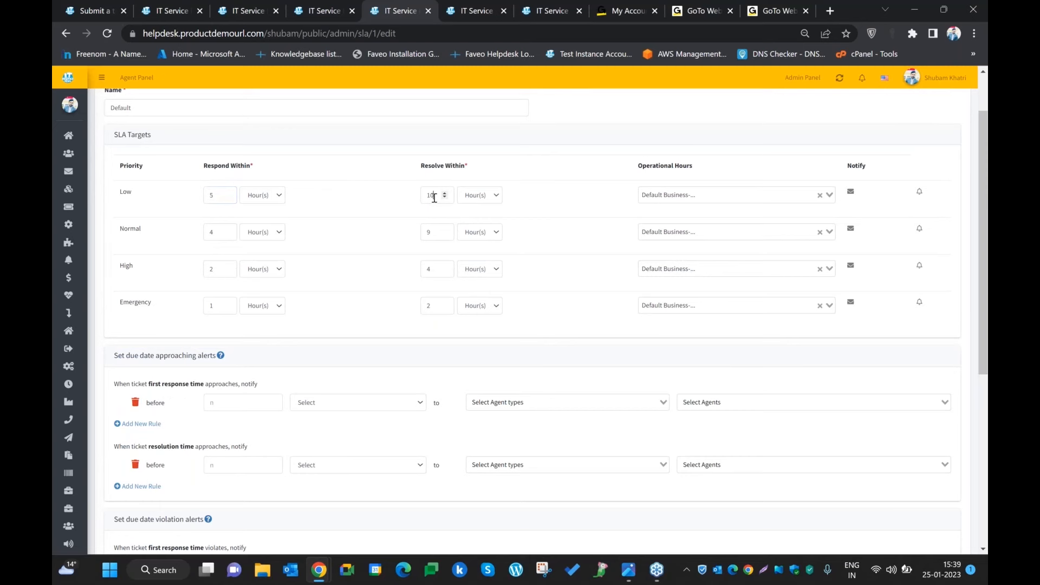
- Set the first response time approaching alert to 5 minutes before the due time
{"action": "scroll", "coordinate": [397, 197], "scroll_direction": "down", "scroll_amount": 1}
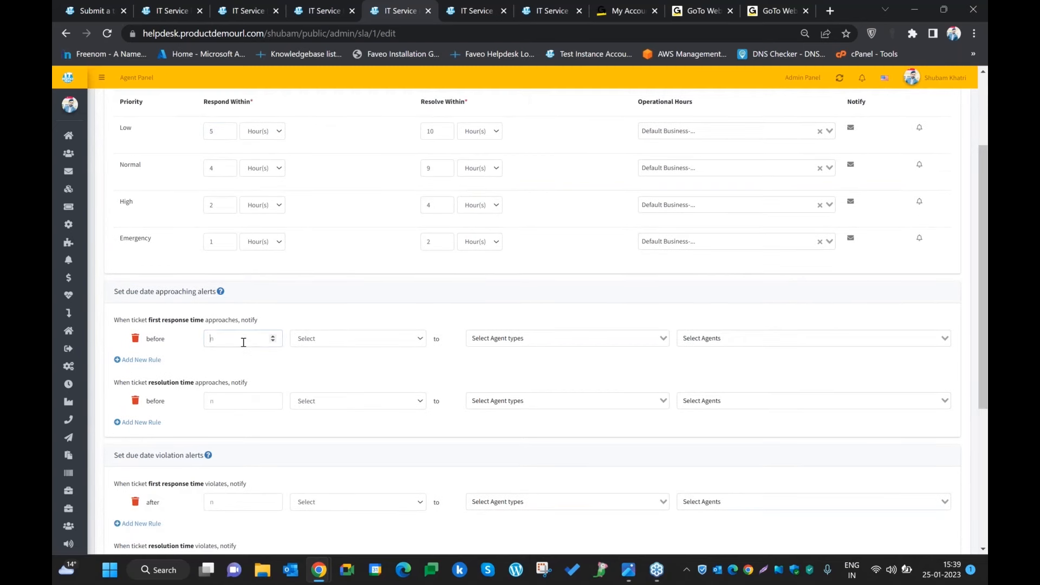
{"action": "type", "text": "5"}
{"action": "left_click", "coordinate": [332, 336]}
{"action": "left_click", "coordinate": [327, 361]}
- Look through the agent types that the first response approaching alert can notify, leaving none selected
{"action": "left_click", "coordinate": [594, 338]}
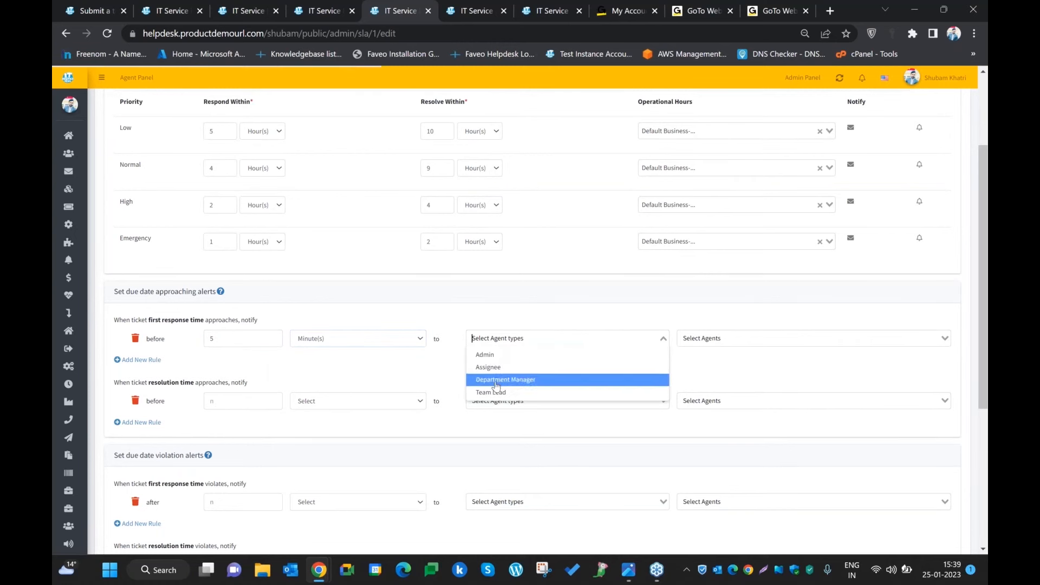
{"action": "left_click", "coordinate": [400, 391]}
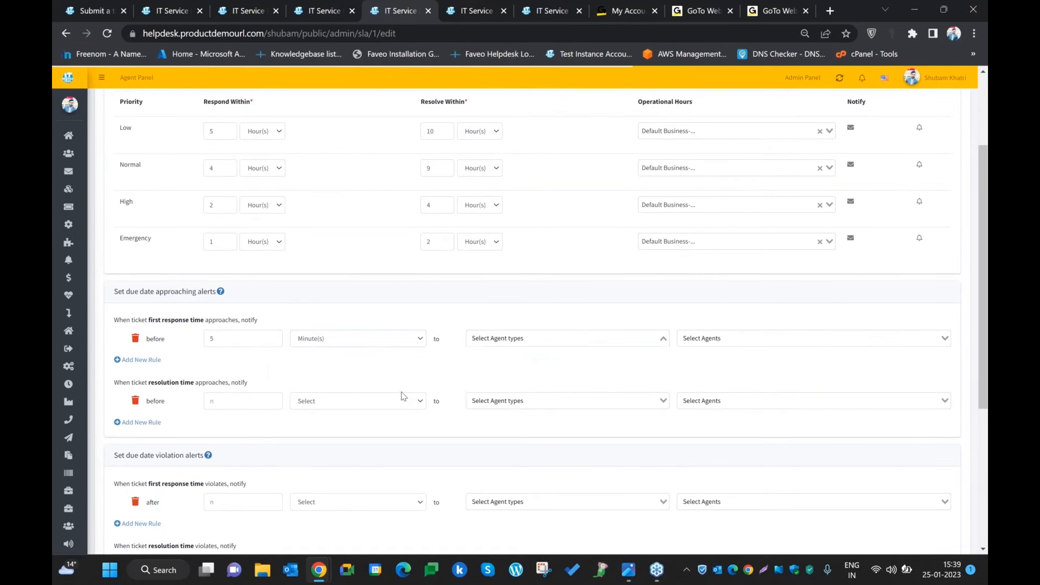
{"action": "left_click", "coordinate": [530, 340]}
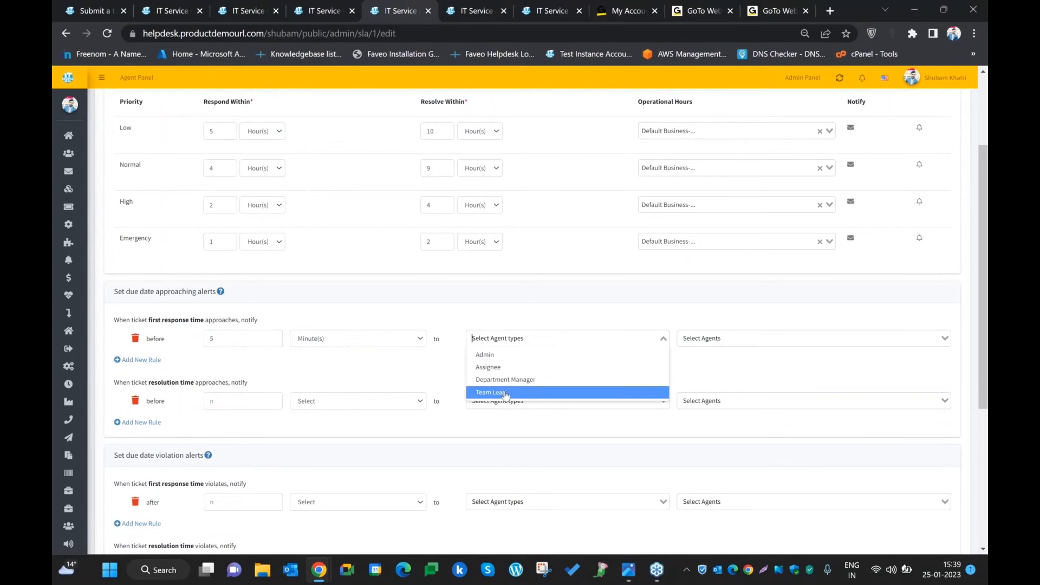
{"action": "left_click", "coordinate": [430, 378]}
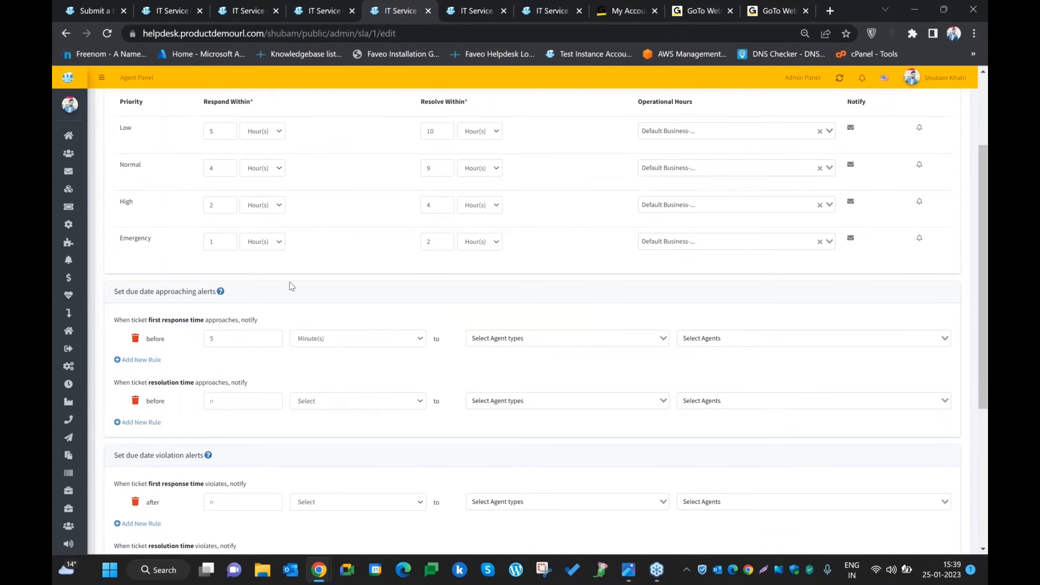
- Set the resolution time approaching alert to 5 minutes before and look through its agent types without selecting one
{"action": "scroll", "coordinate": [292, 291], "scroll_direction": "up", "scroll_amount": 1}
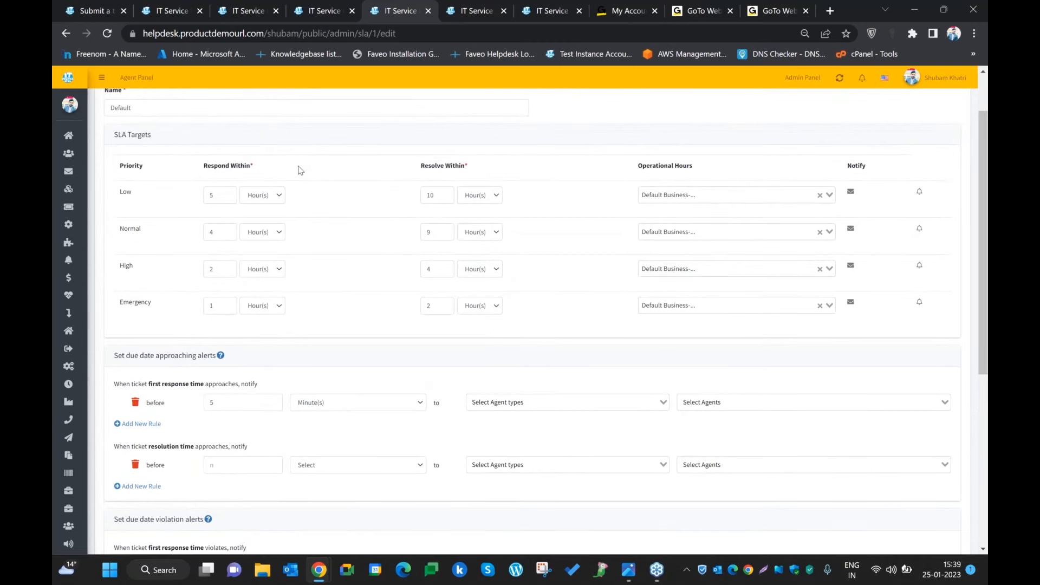
{"action": "scroll", "coordinate": [336, 203], "scroll_direction": "down", "scroll_amount": 2}
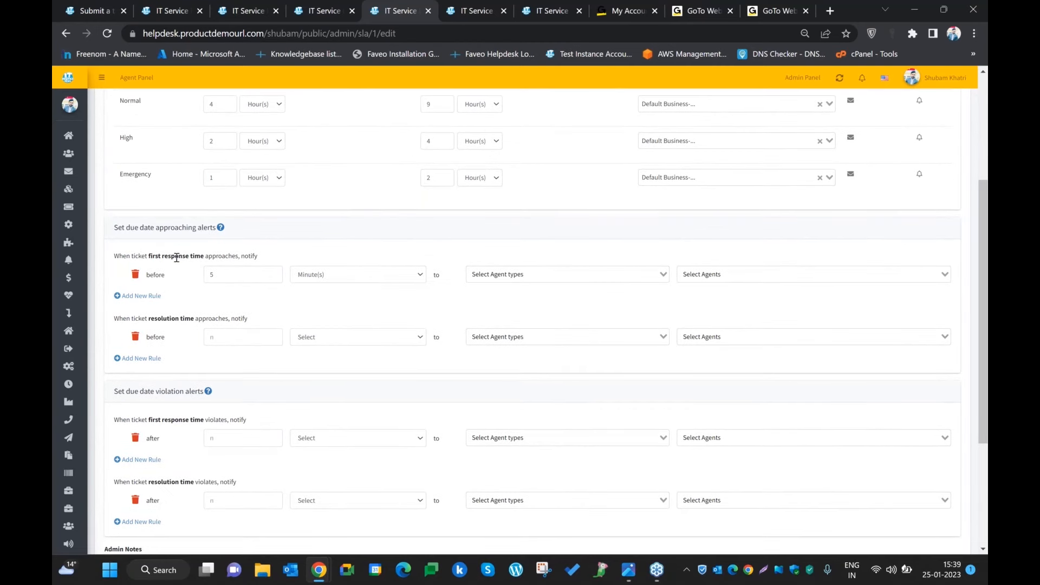
{"action": "left_click_drag", "start_coordinate": [145, 319], "coordinate": [197, 317]}
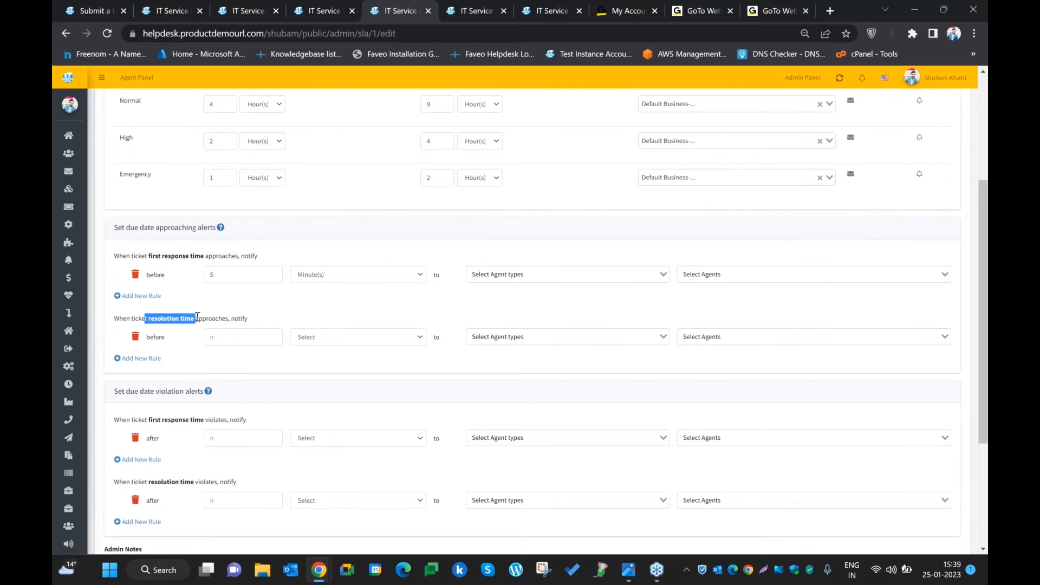
{"action": "left_click", "coordinate": [216, 309]}
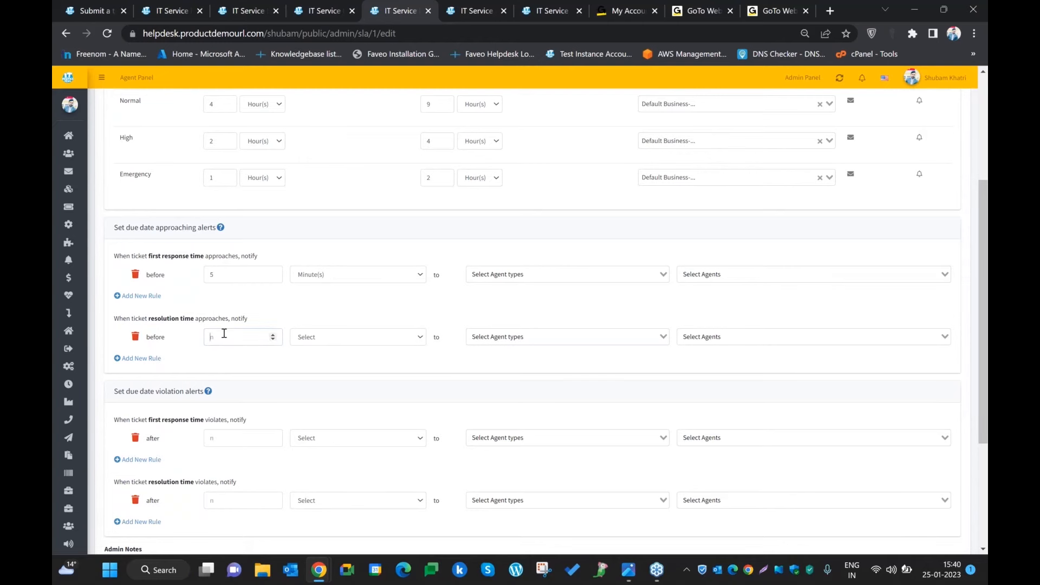
{"action": "scroll", "coordinate": [333, 314], "scroll_direction": "up", "scroll_amount": 4}
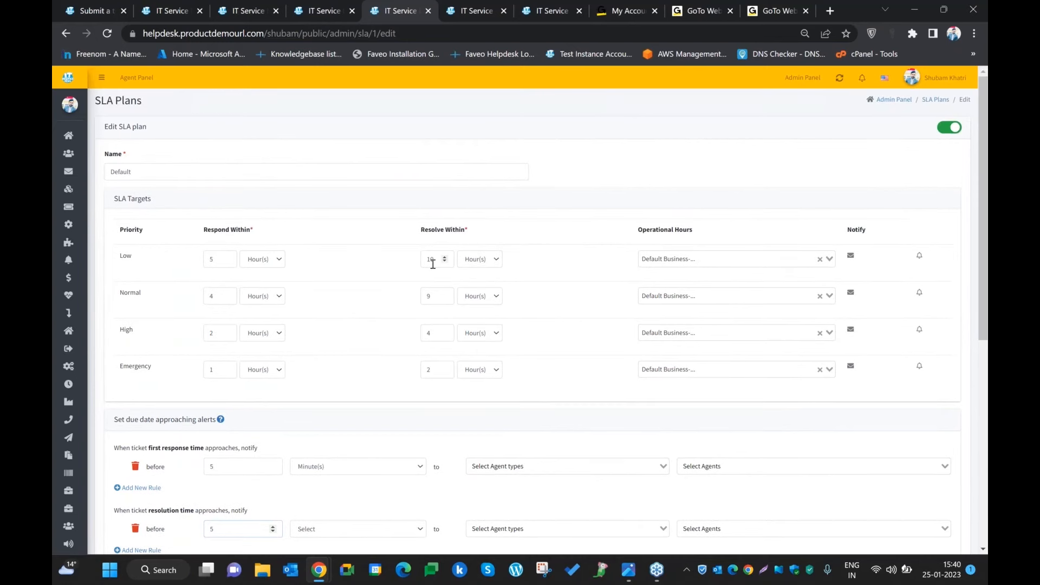
{"action": "scroll", "coordinate": [321, 258], "scroll_direction": "down", "scroll_amount": 3}
{"action": "left_click", "coordinate": [390, 337]}
{"action": "left_click", "coordinate": [358, 359]}
{"action": "left_click", "coordinate": [540, 332]}
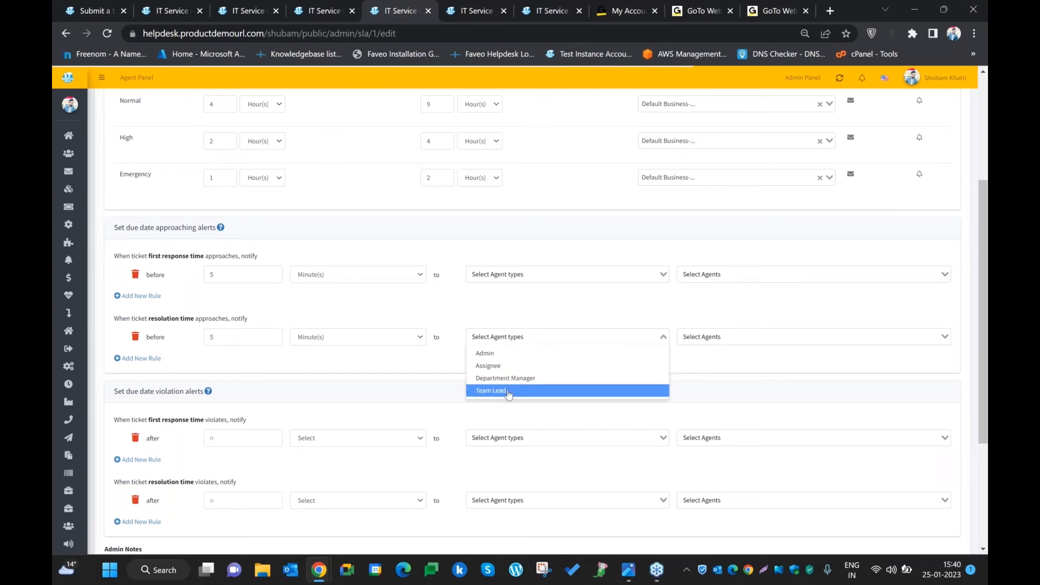
{"action": "left_click", "coordinate": [418, 376]}
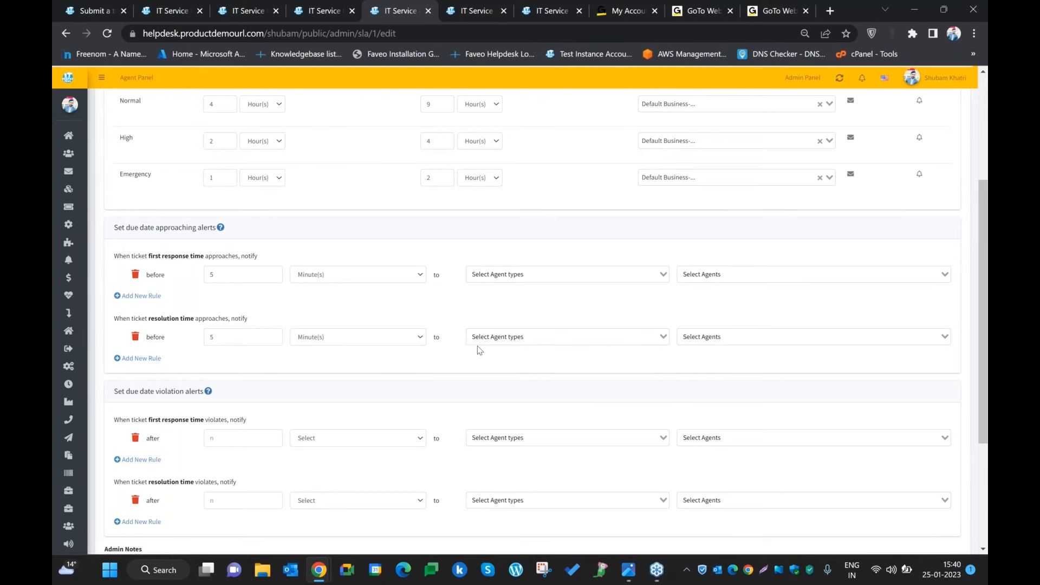
- Examine the due date violation alerts and relate them to the plan's SLA targets
{"action": "scroll", "coordinate": [410, 373], "scroll_direction": "down", "scroll_amount": 2}
{"action": "scroll", "coordinate": [112, 344], "scroll_direction": "up", "scroll_amount": 1}
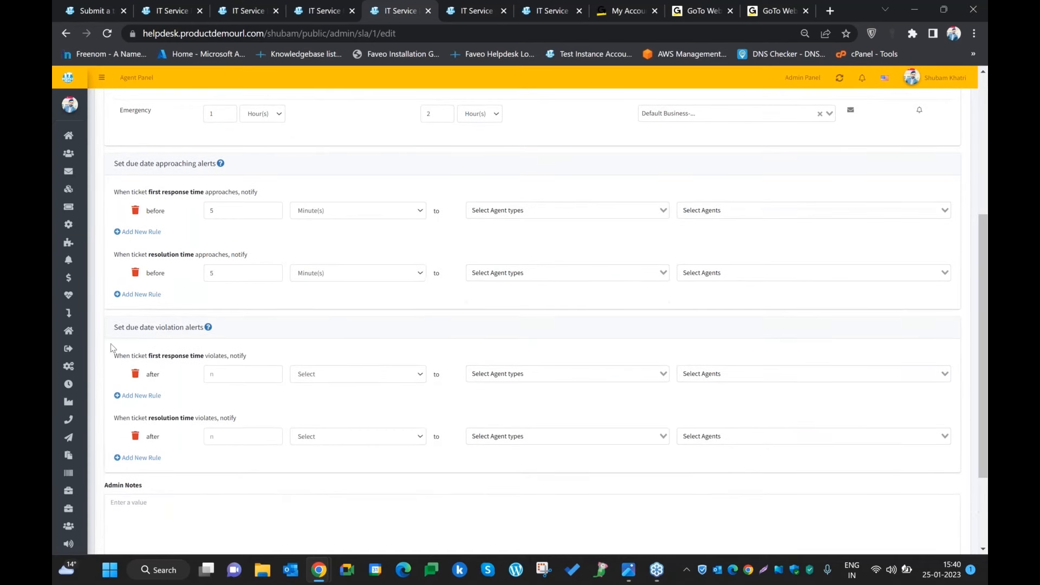
{"action": "left_click_drag", "start_coordinate": [116, 330], "coordinate": [209, 327]}
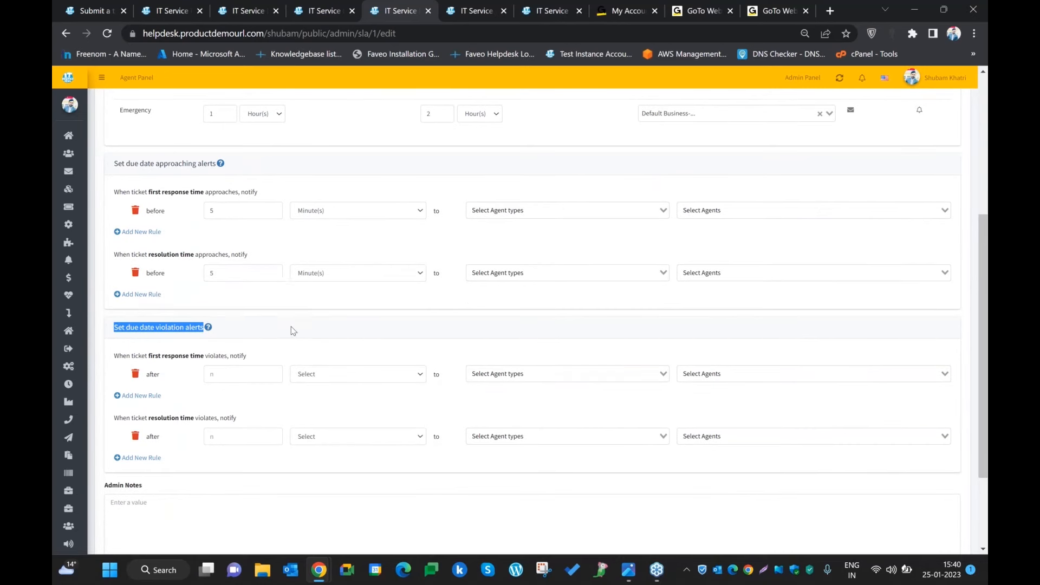
{"action": "scroll", "coordinate": [195, 249], "scroll_direction": "up", "scroll_amount": 5}
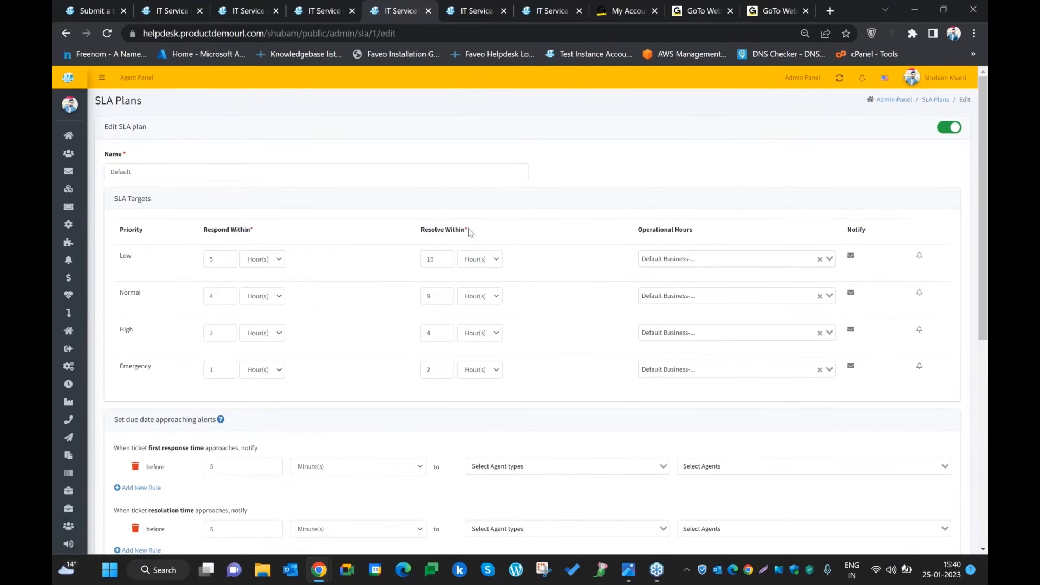
{"action": "scroll", "coordinate": [293, 301], "scroll_direction": "down", "scroll_amount": 5}
{"action": "scroll", "coordinate": [281, 255], "scroll_direction": "down", "scroll_amount": 2}
{"action": "scroll", "coordinate": [349, 225], "scroll_direction": "up", "scroll_amount": 5}
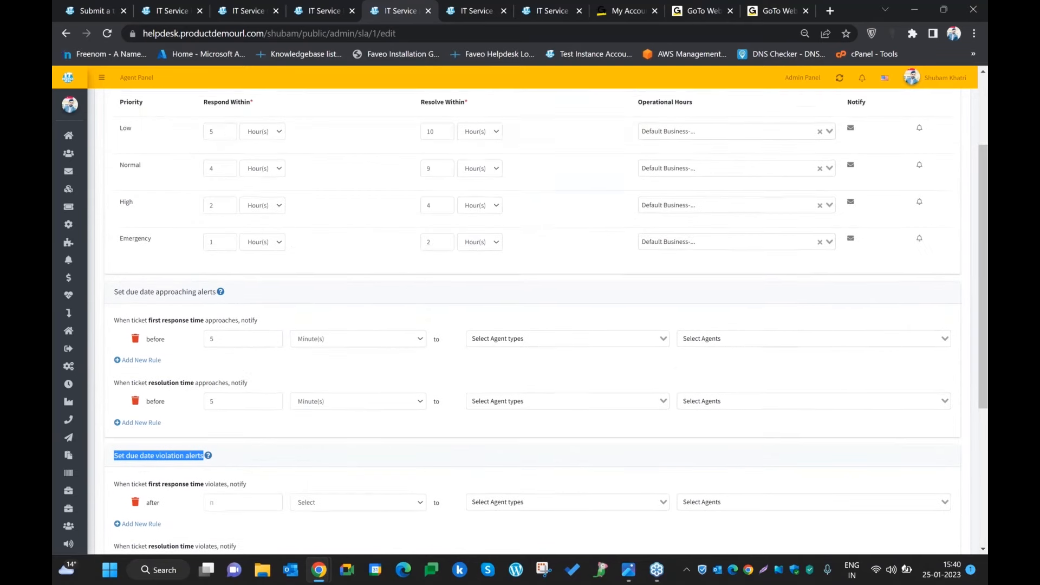
{"action": "scroll", "coordinate": [336, 368], "scroll_direction": "down", "scroll_amount": 2}
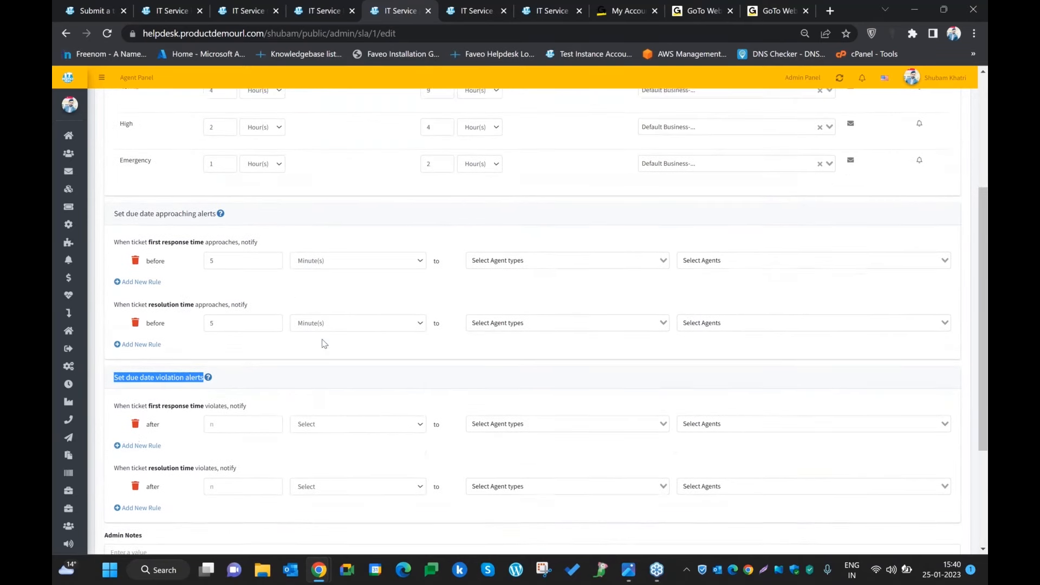
- Look through the agent types that the first response violation alert can notify
{"action": "scroll", "coordinate": [322, 339], "scroll_direction": "up", "scroll_amount": 1}
{"action": "left_click", "coordinate": [503, 436]}
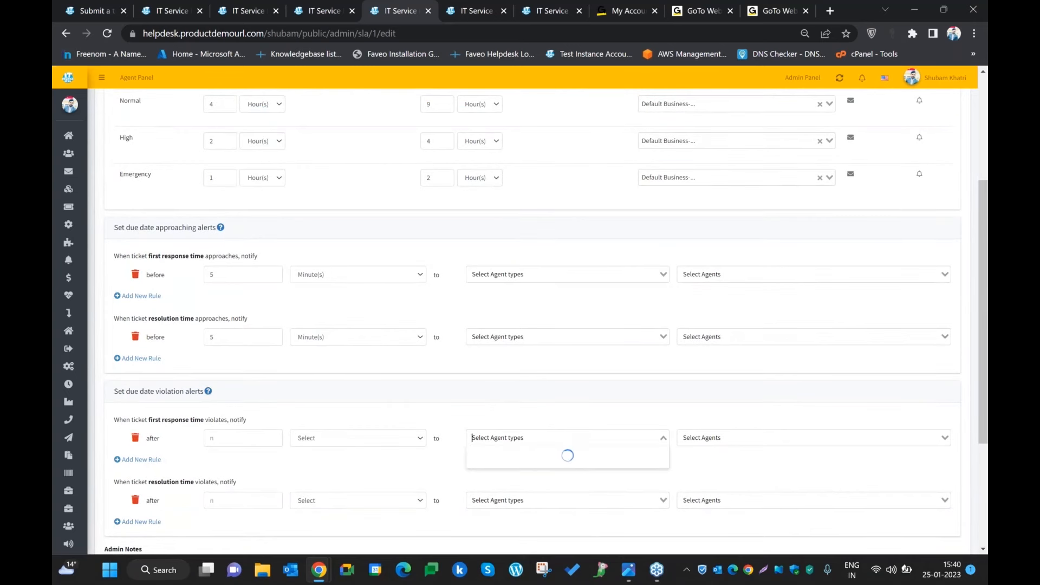
{"action": "scroll", "coordinate": [503, 437], "scroll_direction": "down", "scroll_amount": 1}
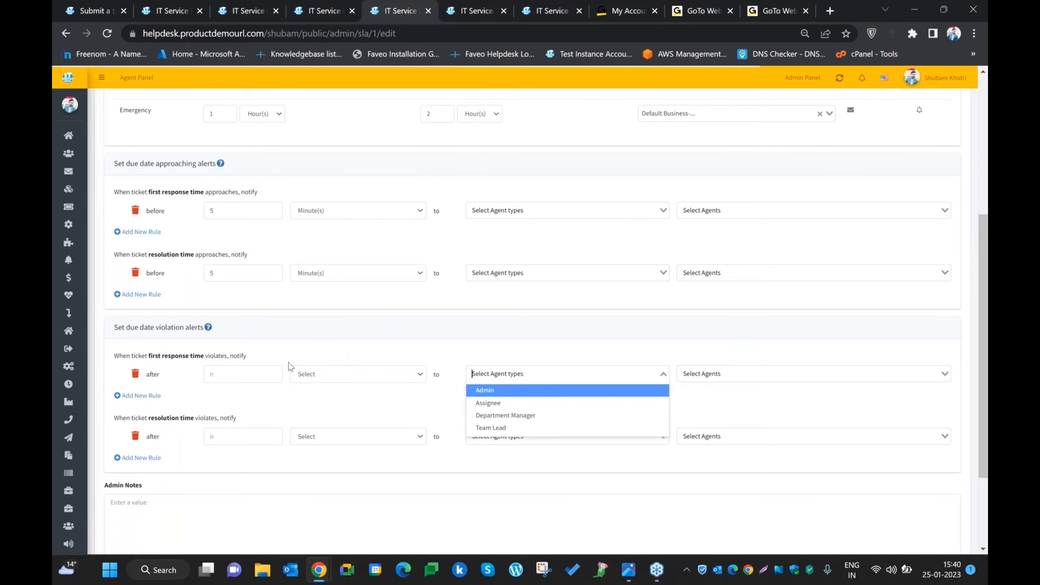
- Review the due date approaching and violation alert rules alongside the plan's SLA targets, leaving the agent types unselected
{"action": "left_click", "coordinate": [186, 382]}
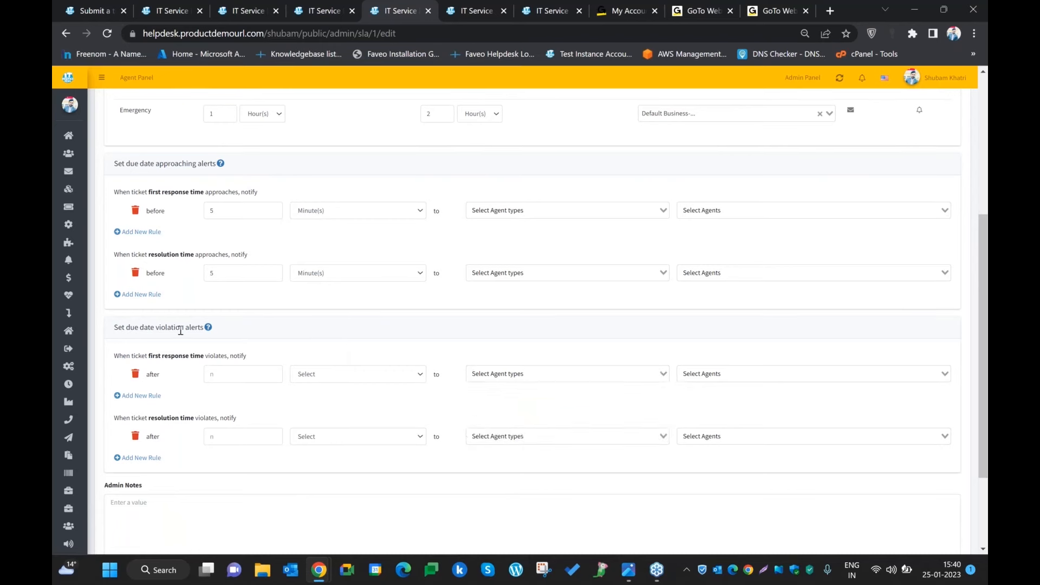
{"action": "scroll", "coordinate": [343, 288], "scroll_direction": "up", "scroll_amount": 5}
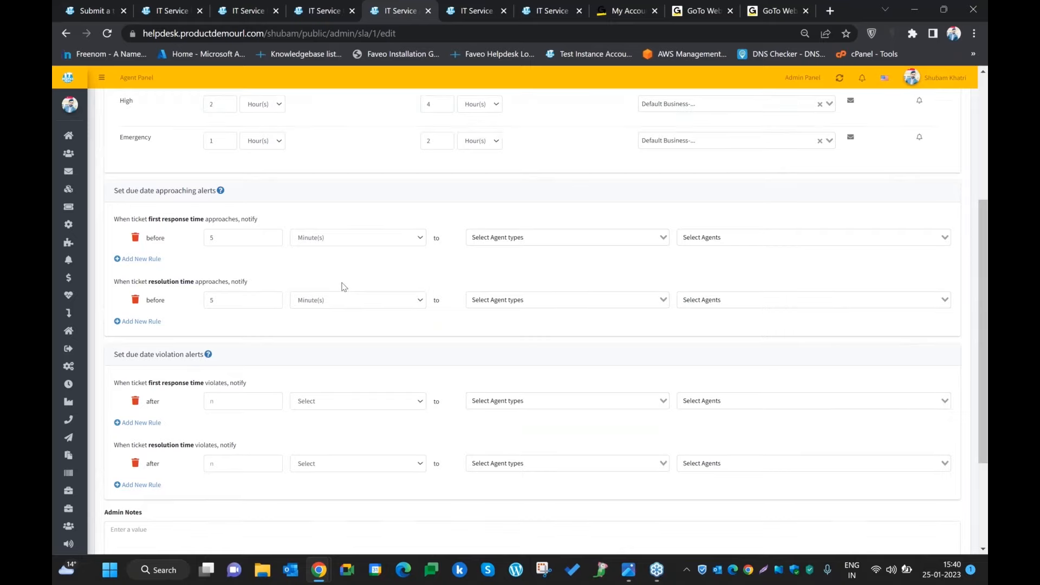
{"action": "scroll", "coordinate": [250, 336], "scroll_direction": "down", "scroll_amount": 5}
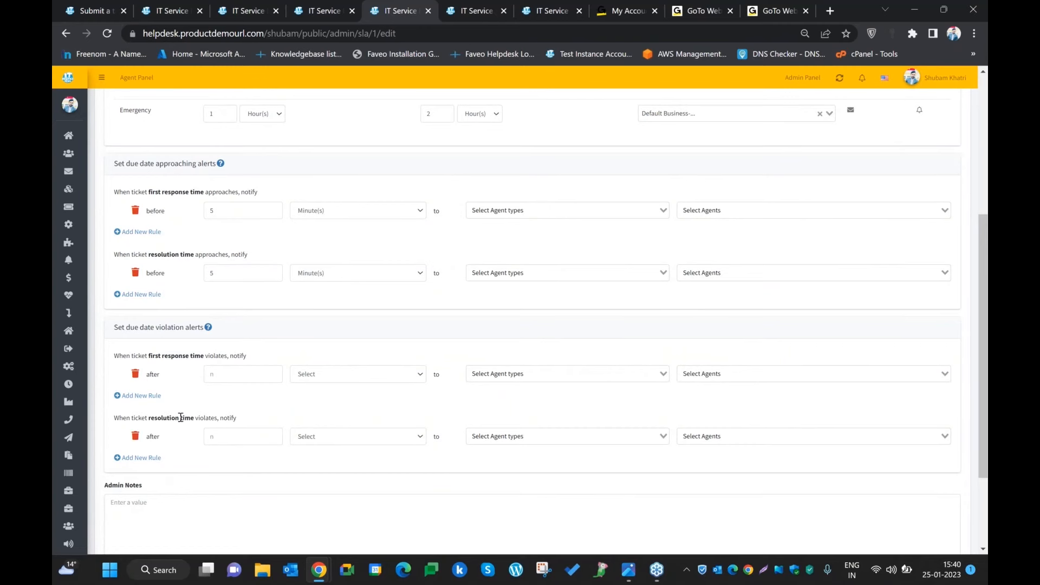
{"action": "scroll", "coordinate": [519, 302], "scroll_direction": "up", "scroll_amount": 5}
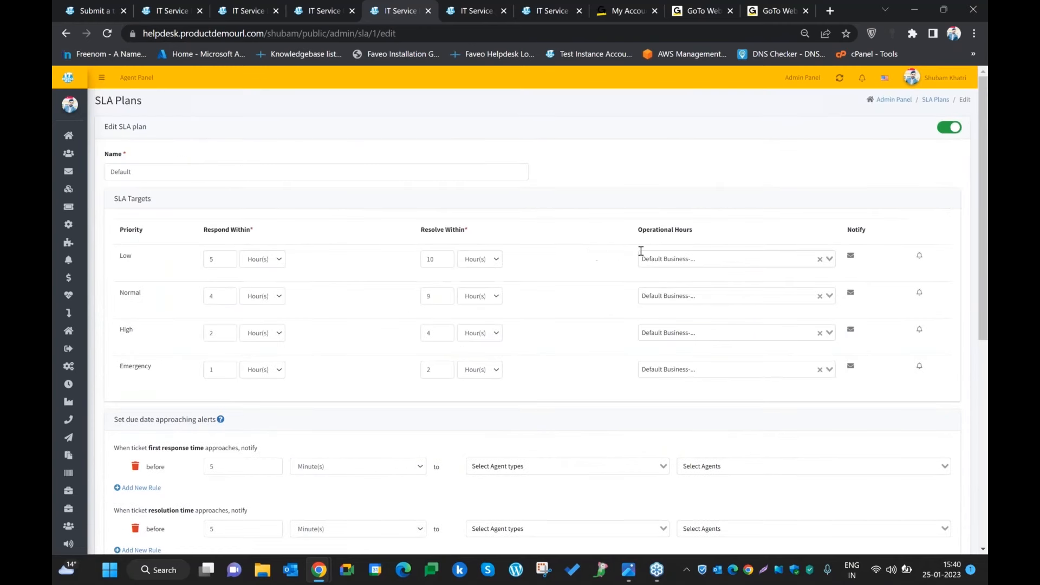
- Examine the operational hours assigned to the priorities in the SLA targets
{"action": "left_click_drag", "start_coordinate": [643, 231], "coordinate": [695, 232]}
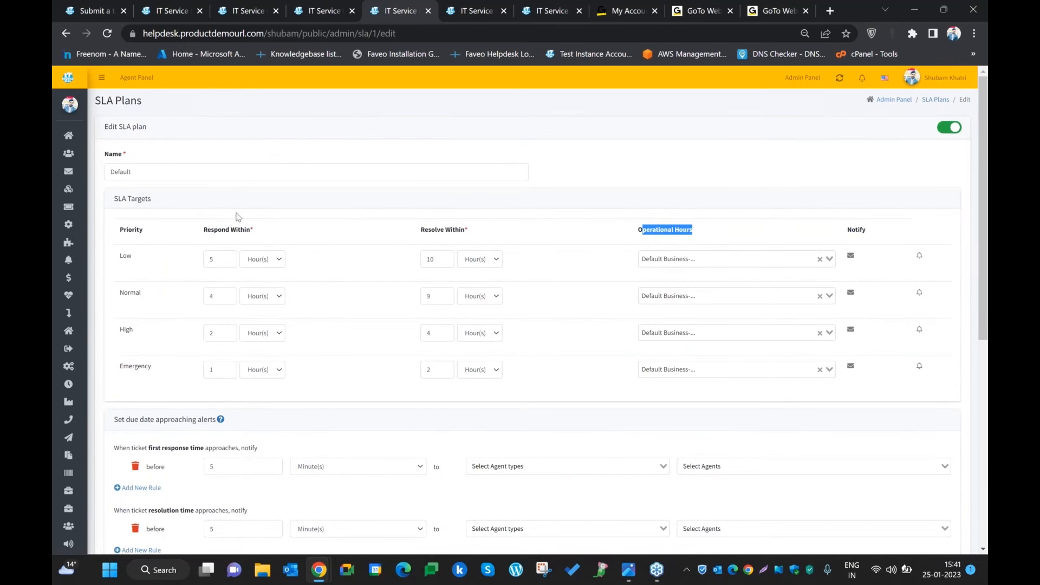
{"action": "left_click", "coordinate": [642, 245]}
{"action": "left_click", "coordinate": [671, 263]}
{"action": "left_click", "coordinate": [605, 254]}
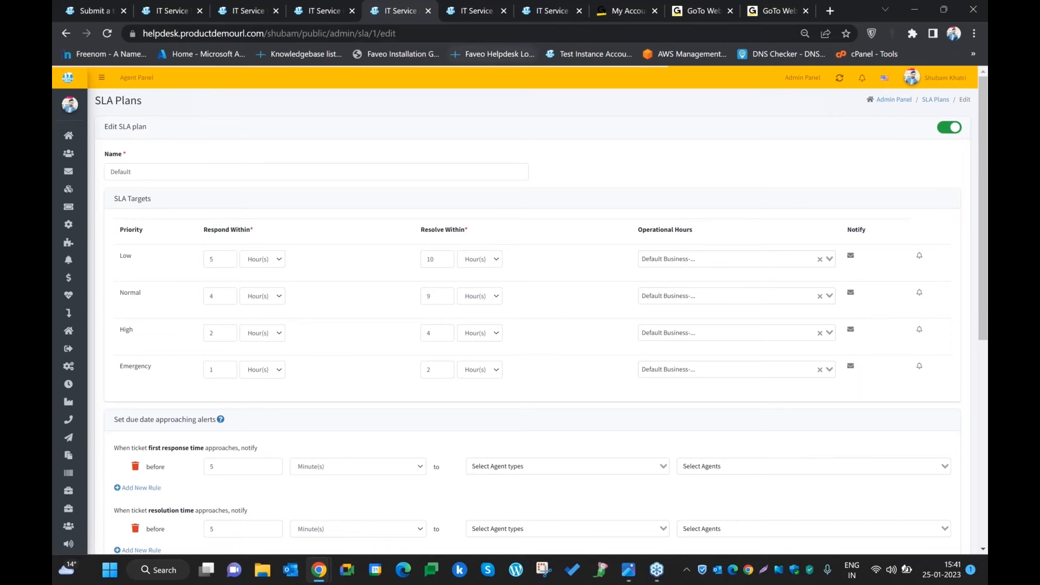
- Open the Default Business-Hours settings and preview the 24 hours * 7 days option, returning to selected working days/hours
{"action": "left_click", "coordinate": [476, 9]}
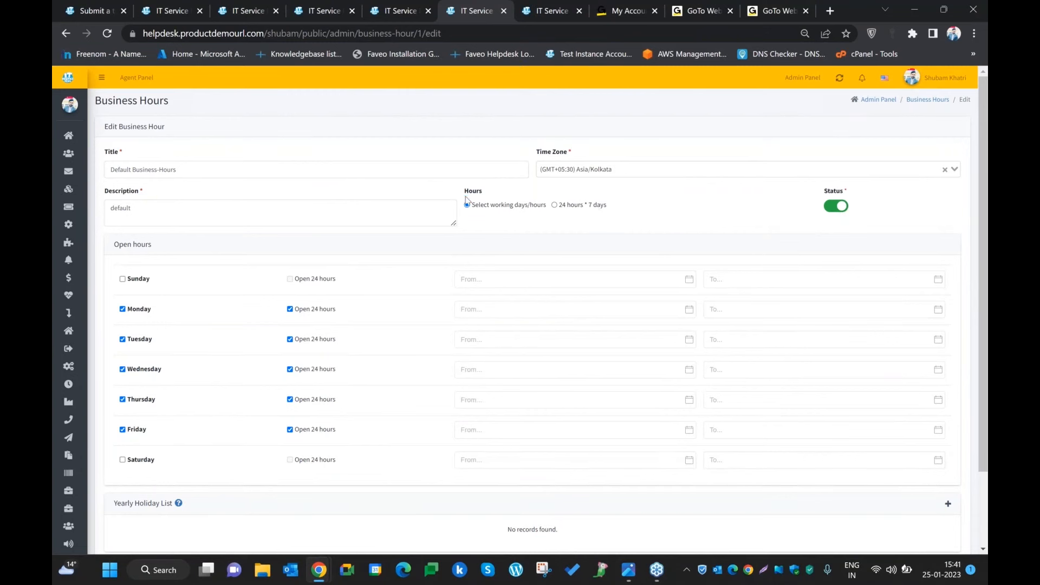
{"action": "left_click", "coordinate": [556, 205]}
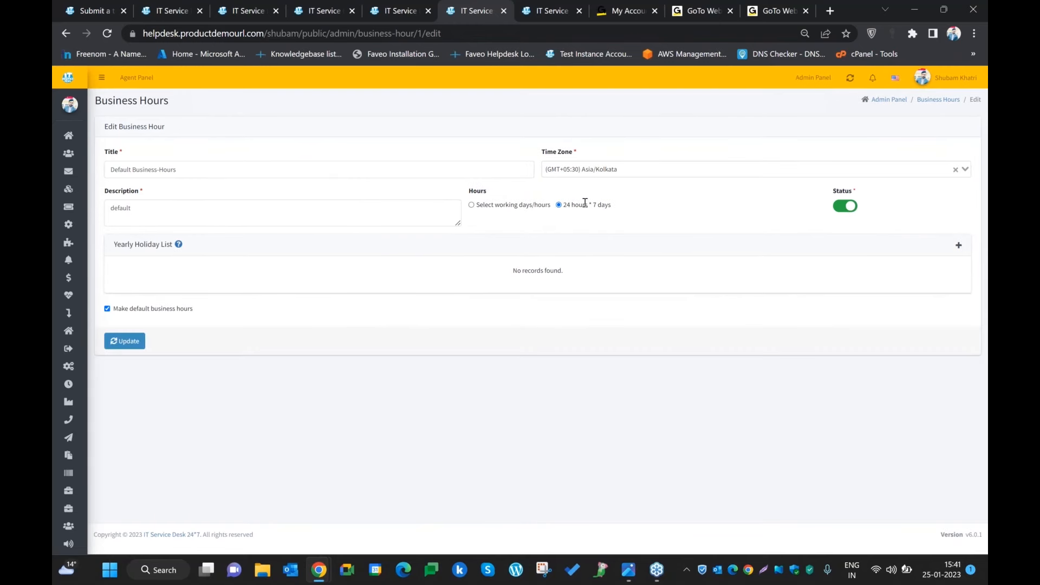
{"action": "left_click", "coordinate": [471, 205]}
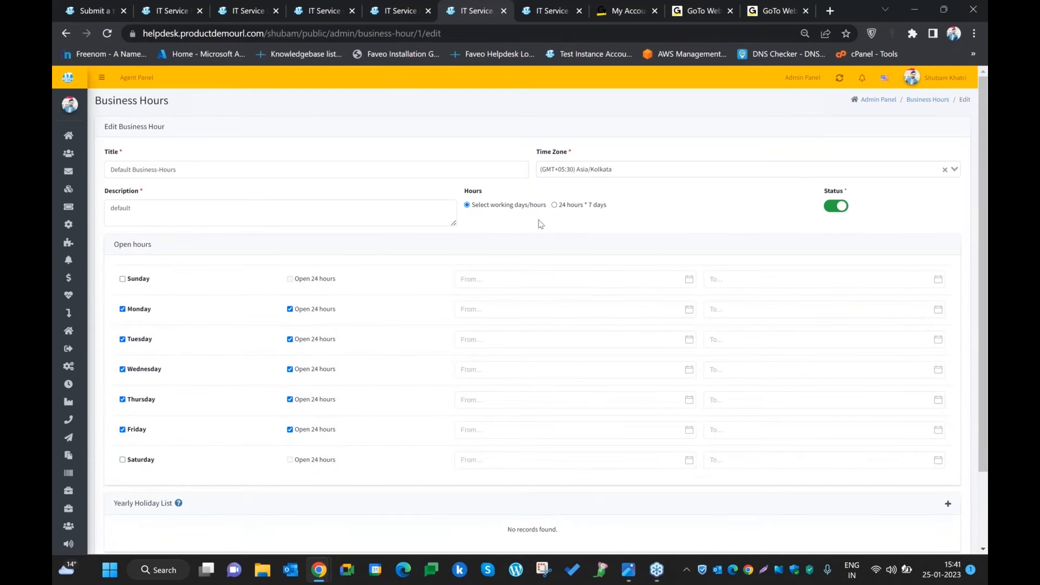
- Disable Open 24 hours for Monday through Friday in the default business hours
{"action": "scroll", "coordinate": [146, 291], "scroll_direction": "down", "scroll_amount": 1}
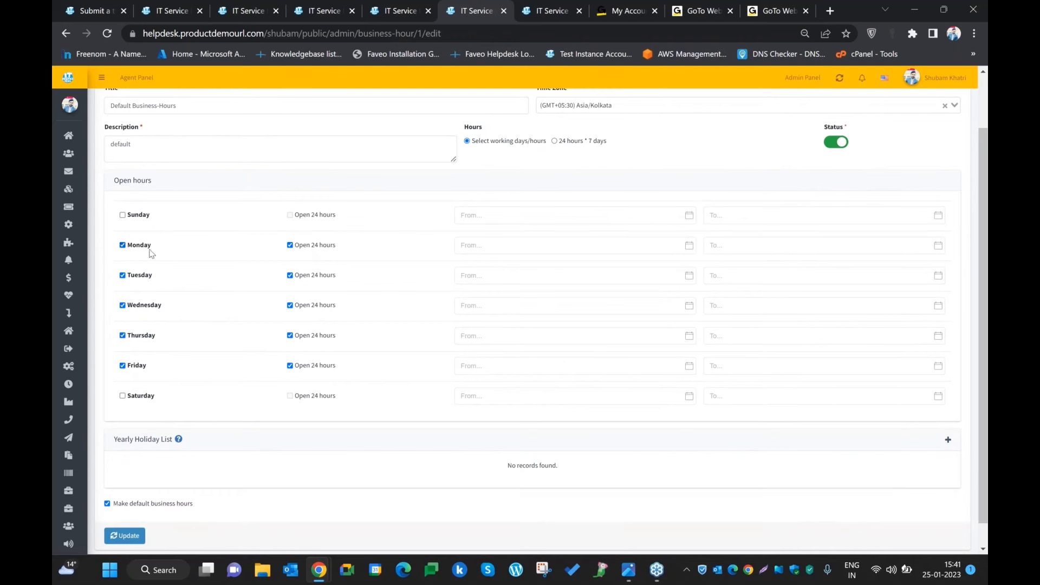
{"action": "left_click", "coordinate": [291, 245]}
{"action": "left_click", "coordinate": [290, 275]}
{"action": "left_click", "coordinate": [291, 306]}
{"action": "left_click", "coordinate": [291, 335]}
{"action": "left_click", "coordinate": [291, 365]}
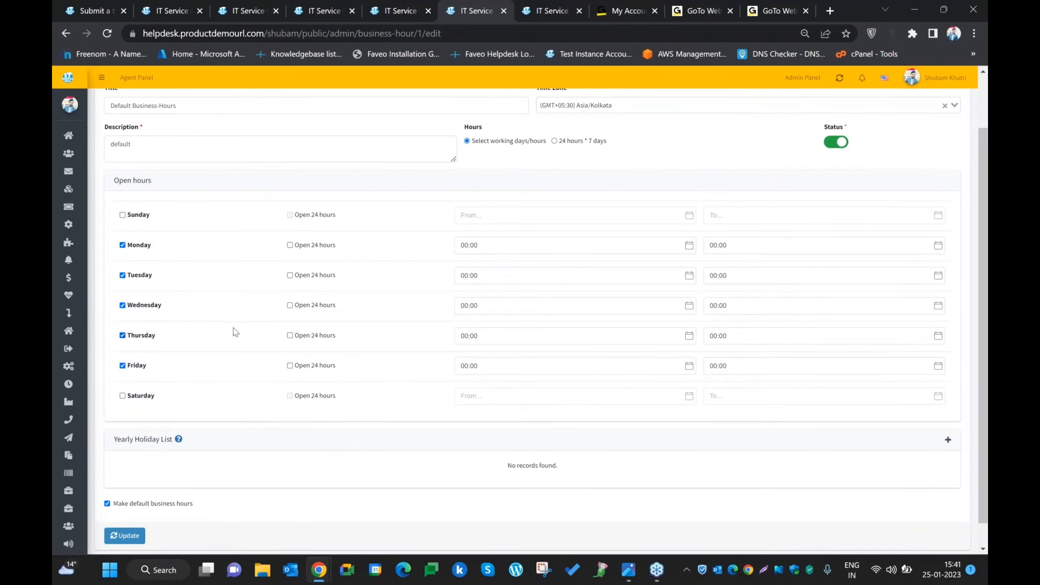
- Set Monday's open hours from 09:00 to 23:00
{"action": "left_click", "coordinate": [695, 245]}
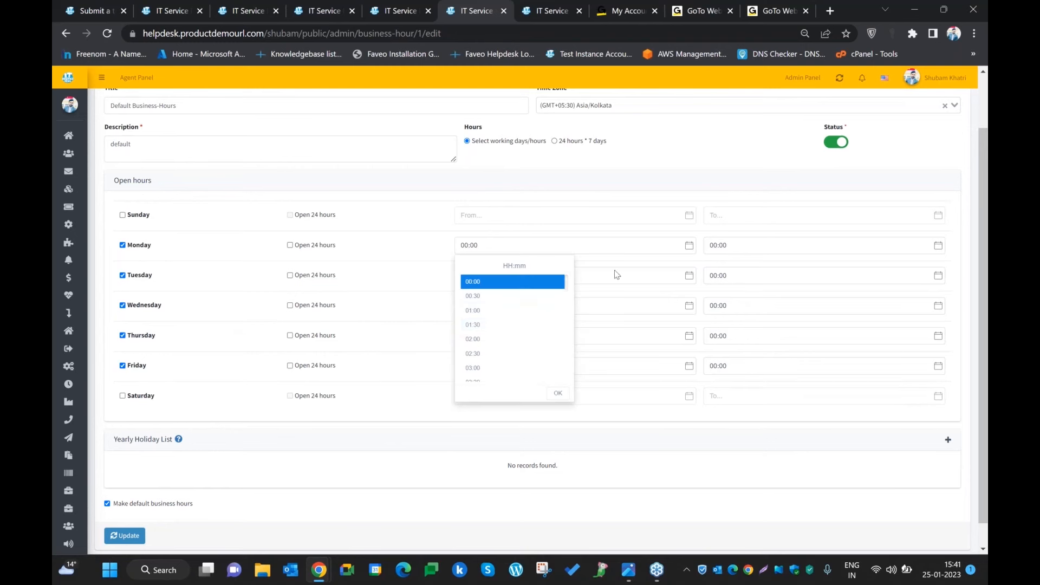
{"action": "scroll", "coordinate": [505, 323], "scroll_direction": "down", "scroll_amount": 5}
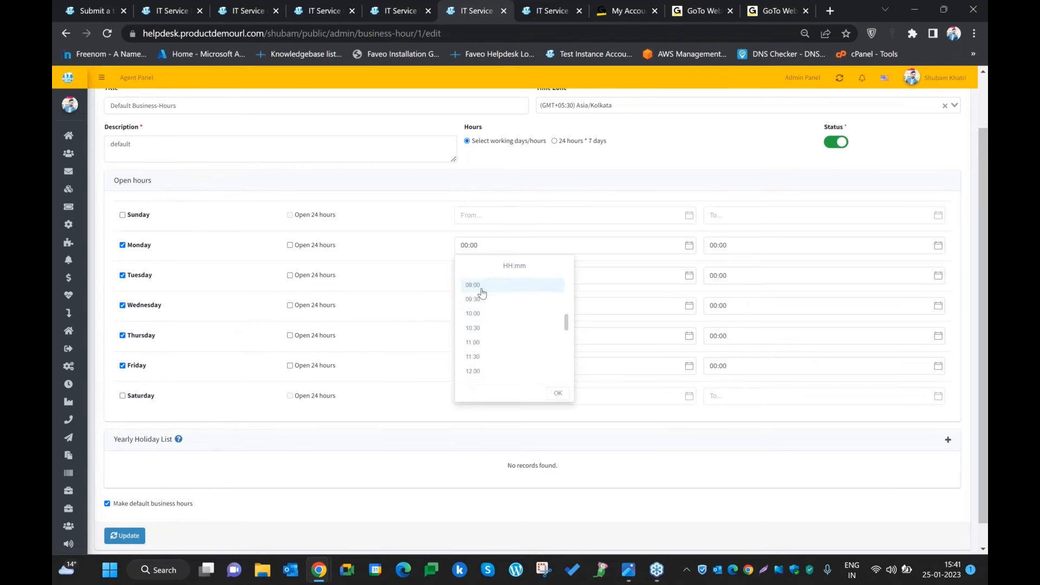
{"action": "left_click", "coordinate": [482, 287]}
{"action": "left_click", "coordinate": [559, 394]}
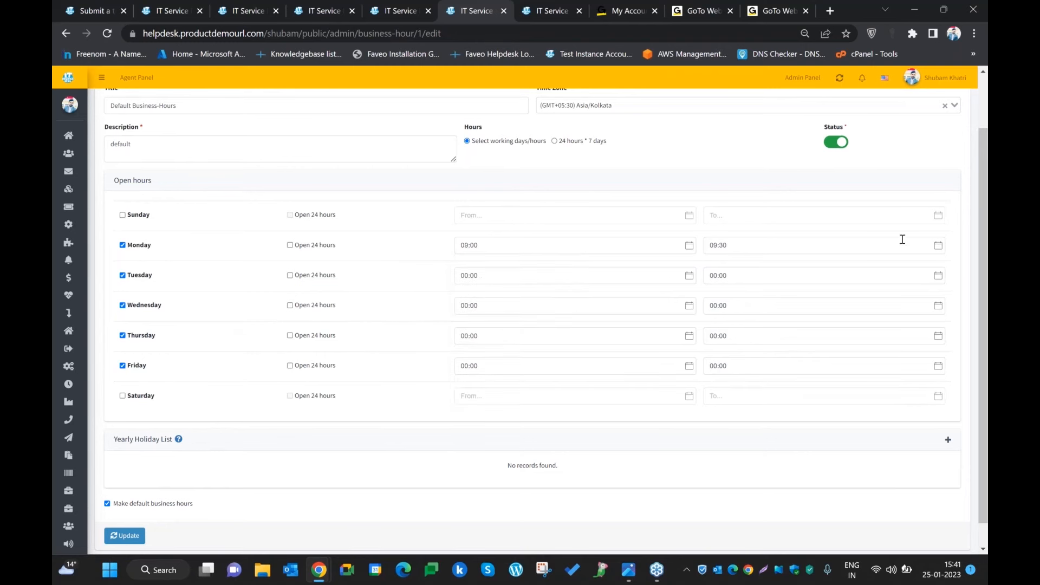
{"action": "left_click", "coordinate": [939, 245]}
{"action": "scroll", "coordinate": [738, 343], "scroll_direction": "down", "scroll_amount": 6}
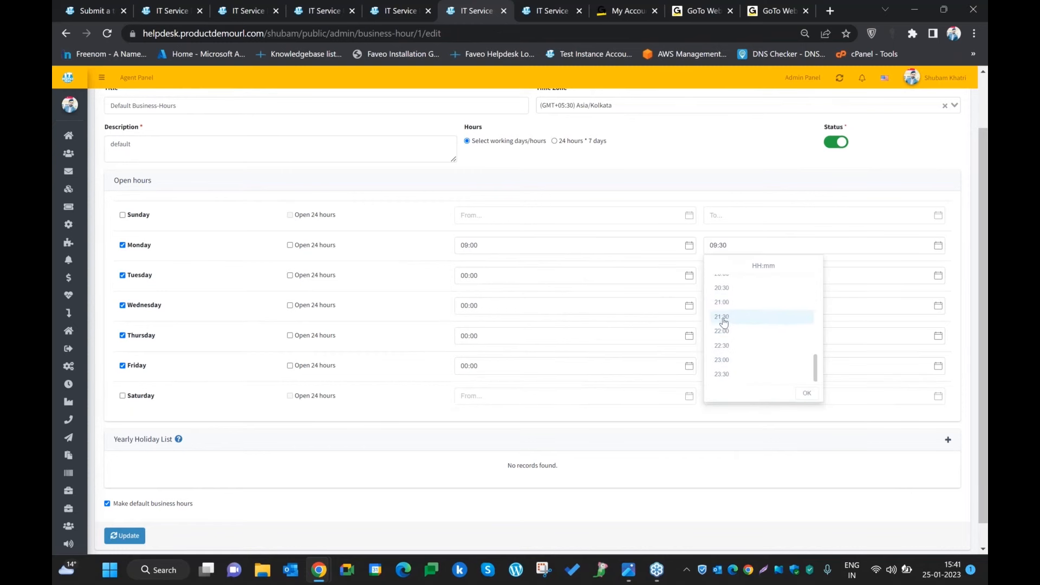
{"action": "left_click", "coordinate": [725, 360]}
{"action": "left_click", "coordinate": [807, 394]}
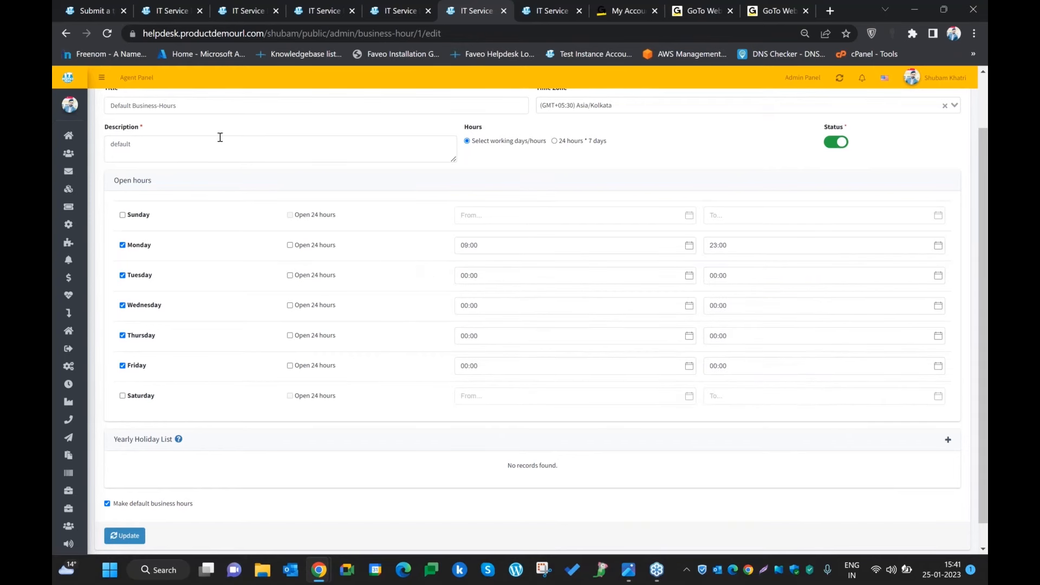
- Recheck the SLA plan's operational hours, and try marking Sunday as a working day in the business hours
{"action": "left_click", "coordinate": [395, 11]}
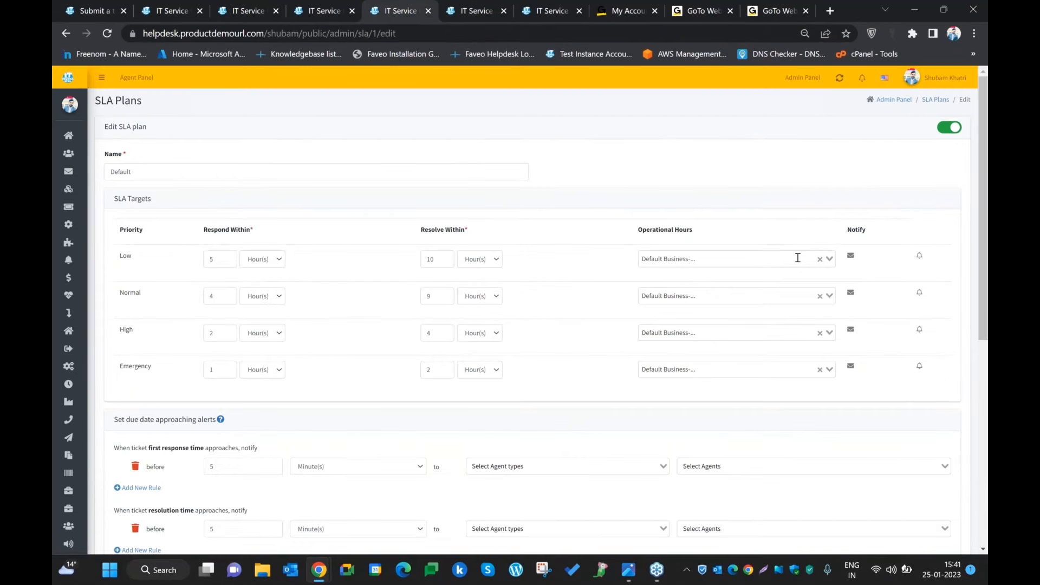
{"action": "left_click", "coordinate": [481, 7]}
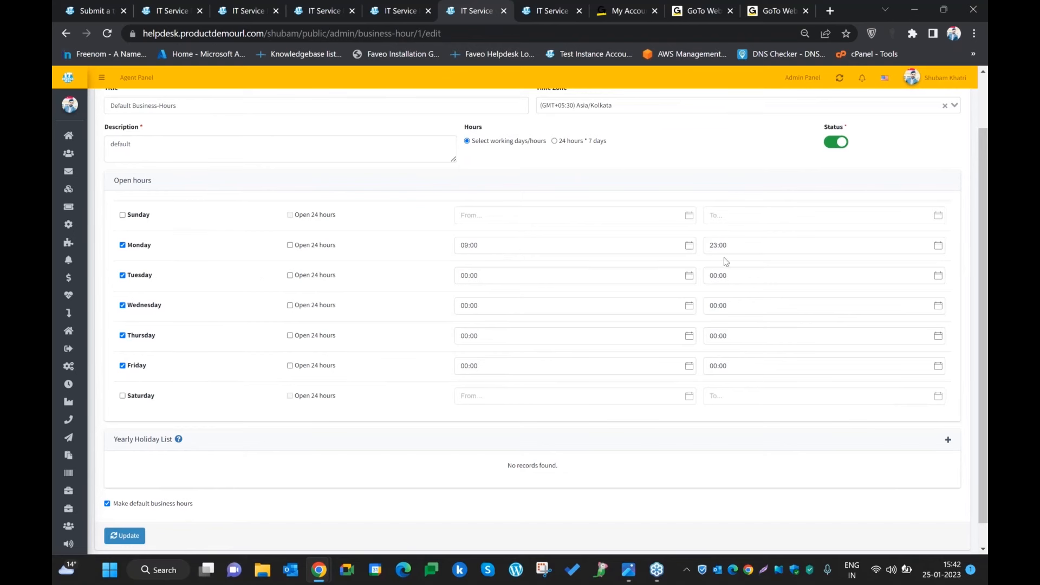
{"action": "left_click", "coordinate": [123, 215]}
{"action": "left_click", "coordinate": [123, 215]}
- Add a yearly holiday dated 01-01-2023 with the description "New year"
{"action": "scroll", "coordinate": [244, 372], "scroll_direction": "down", "scroll_amount": 1}
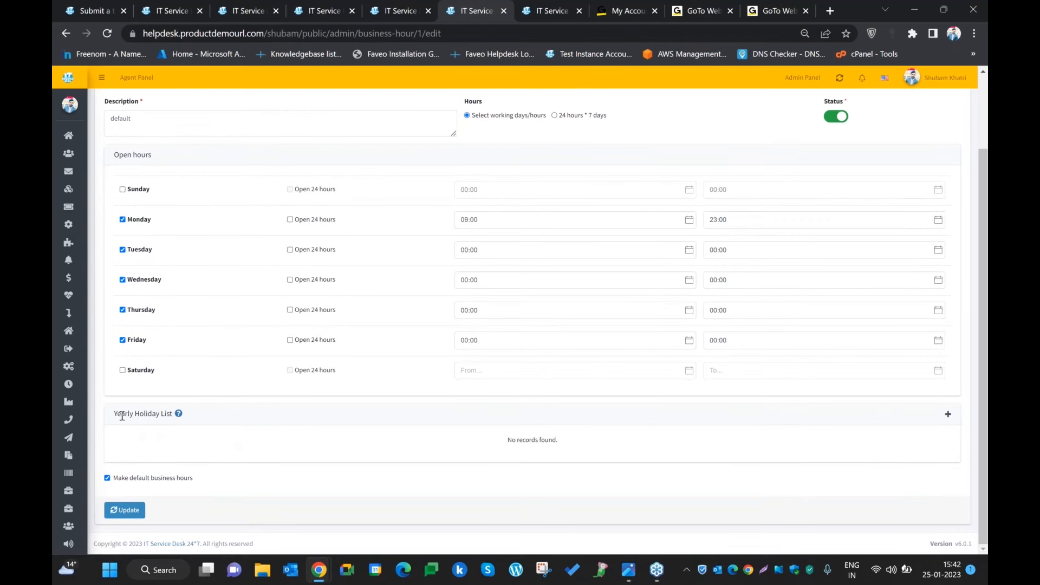
{"action": "left_click_drag", "start_coordinate": [107, 421], "coordinate": [121, 426]}
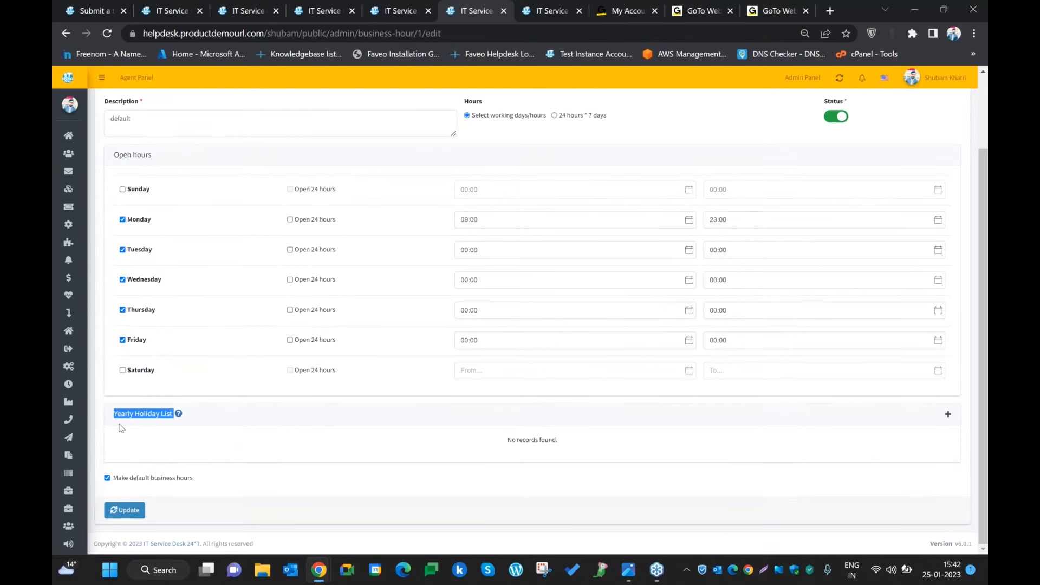
{"action": "left_click", "coordinate": [948, 415]}
{"action": "left_click", "coordinate": [457, 277]}
{"action": "left_click", "coordinate": [420, 344]}
{"action": "left_click", "coordinate": [509, 424]}
{"action": "left_click", "coordinate": [452, 340]}
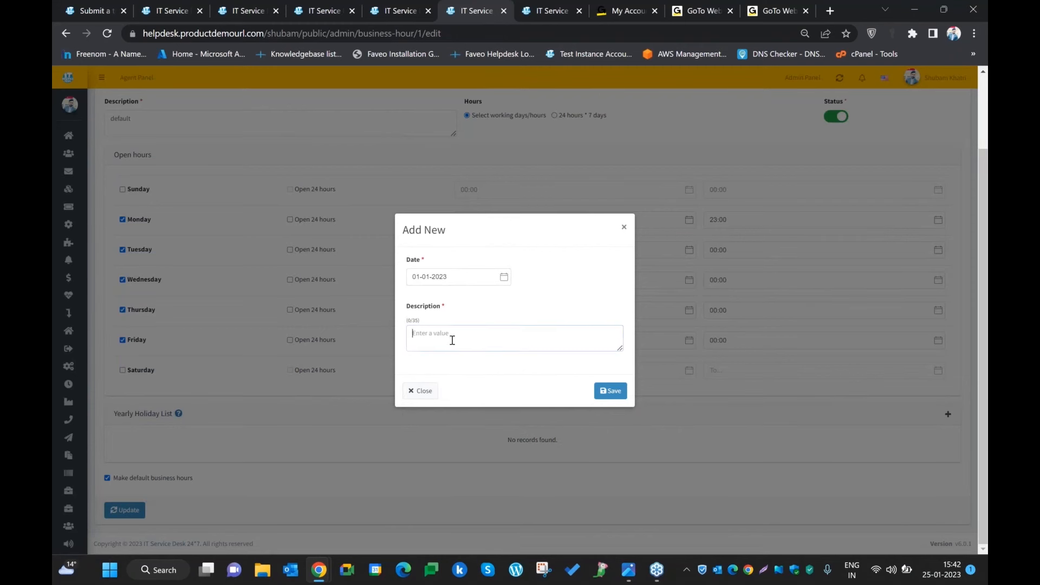
{"action": "type", "text": "New year"}
{"action": "left_click", "coordinate": [611, 391]}
- Check the date of the new holiday entry and review the business hours settings
{"action": "scroll", "coordinate": [382, 471], "scroll_direction": "down", "scroll_amount": 1}
{"action": "left_click_drag", "start_coordinate": [250, 435], "coordinate": [309, 439]}
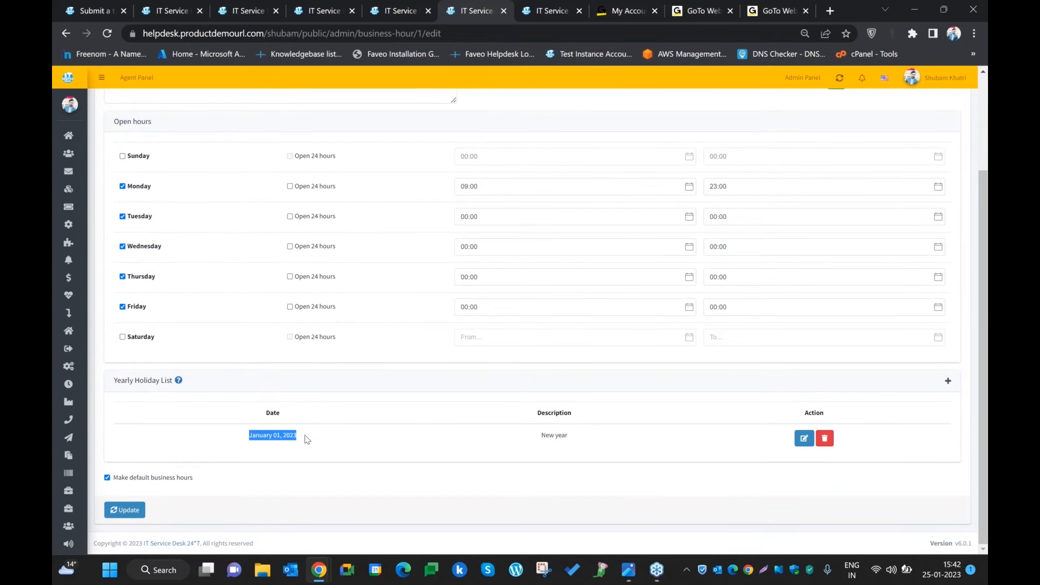
{"action": "left_click", "coordinate": [306, 441]}
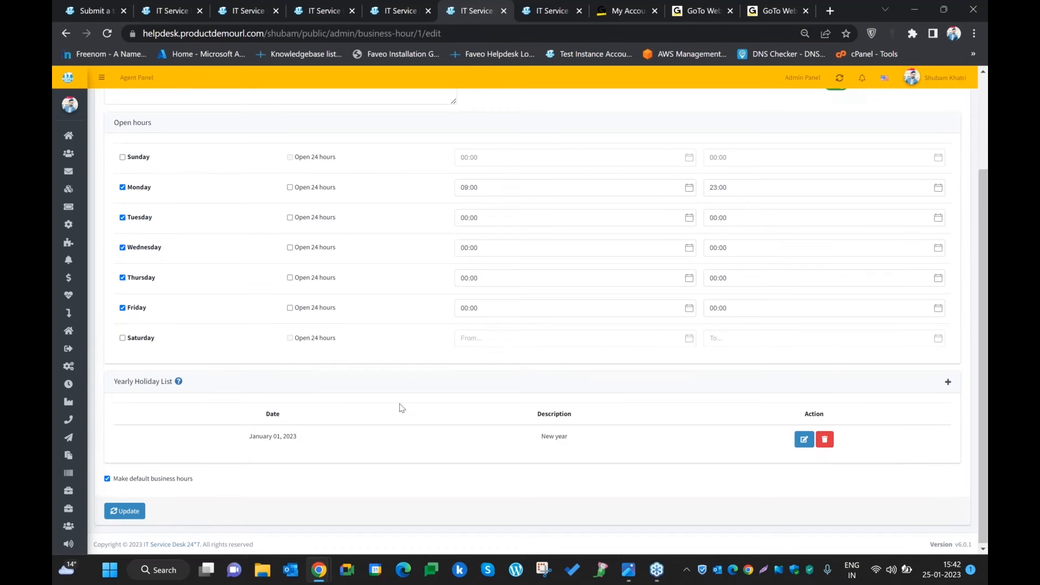
{"action": "scroll", "coordinate": [402, 408], "scroll_direction": "up", "scroll_amount": 3}
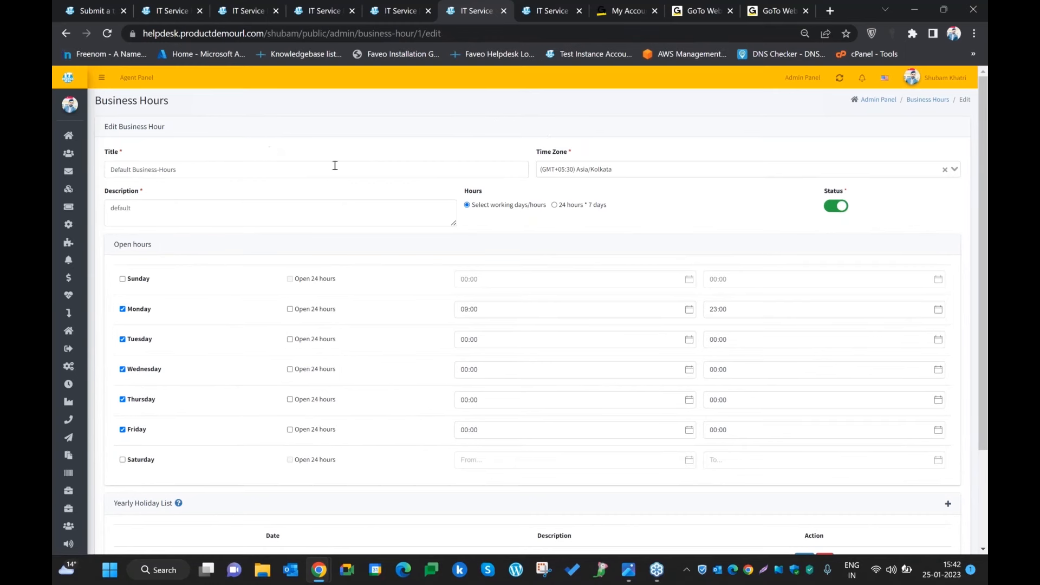
- Switch to the form builder and look through the default fields of the Ticket form
{"action": "left_click", "coordinate": [241, 11]}
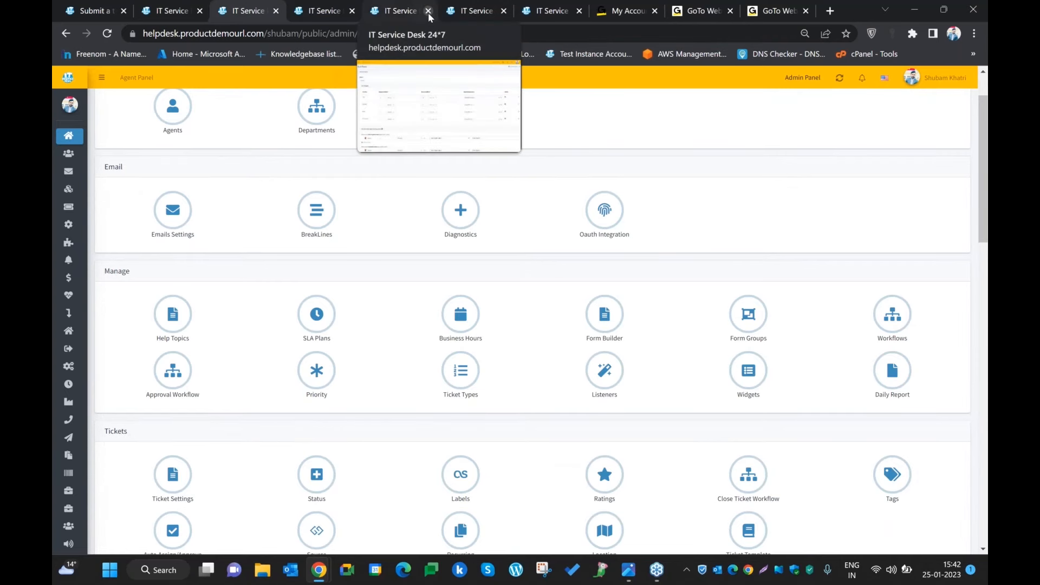
{"action": "left_click", "coordinate": [546, 11]}
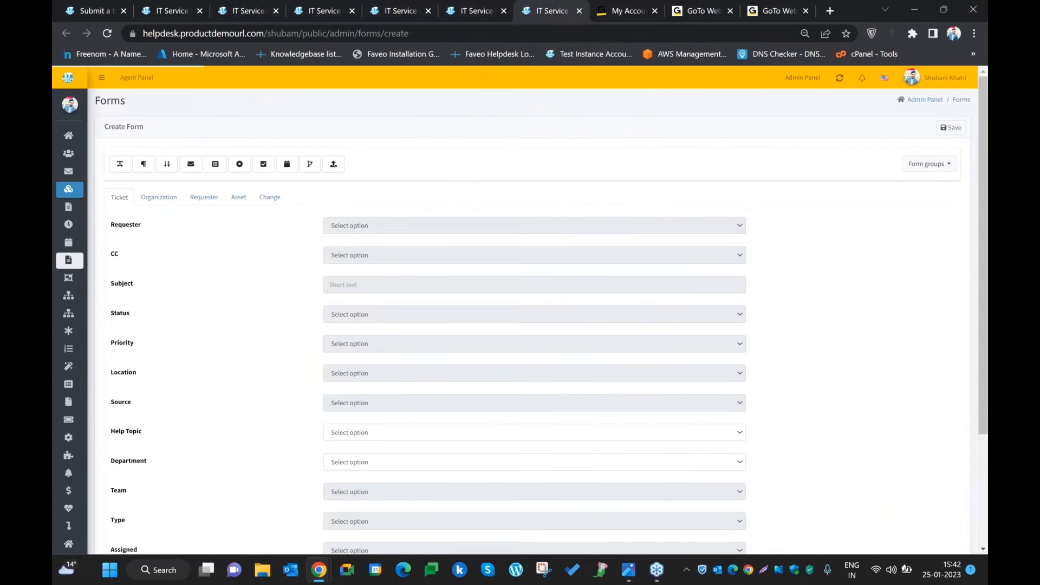
{"action": "scroll", "coordinate": [332, 230], "scroll_direction": "down", "scroll_amount": 2}
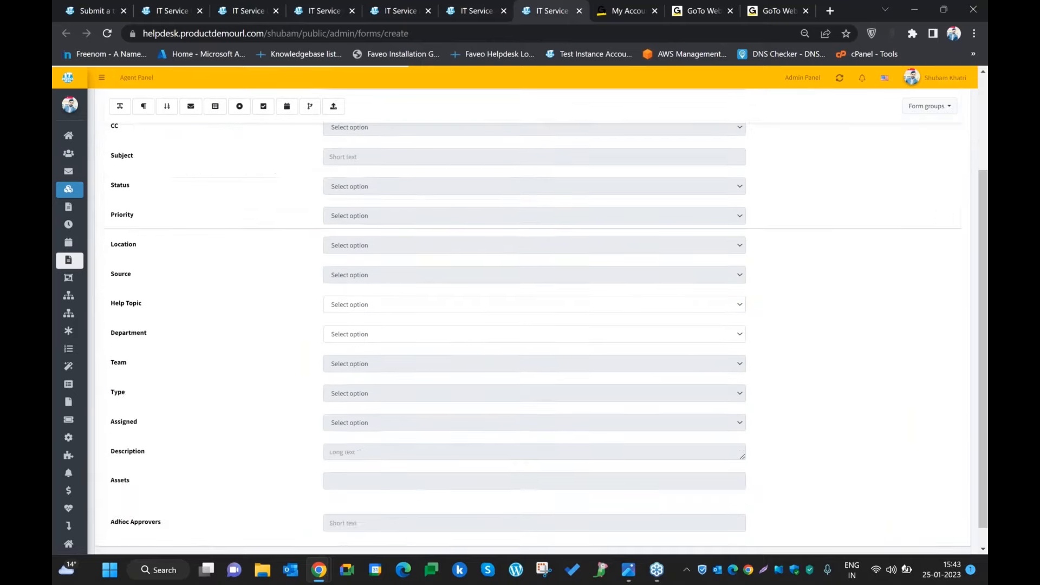
{"action": "scroll", "coordinate": [332, 230], "scroll_direction": "up", "scroll_amount": 1}
- Reload the client portal's Submit Ticket form from the home page and examine its fields
{"action": "left_click", "coordinate": [94, 11]}
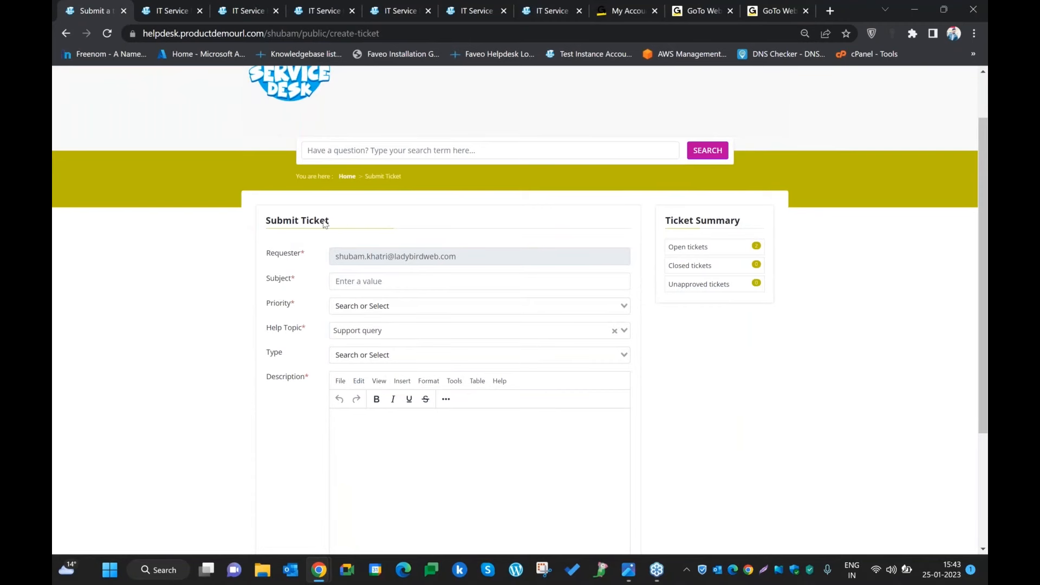
{"action": "scroll", "coordinate": [704, 147], "scroll_direction": "up", "scroll_amount": 1}
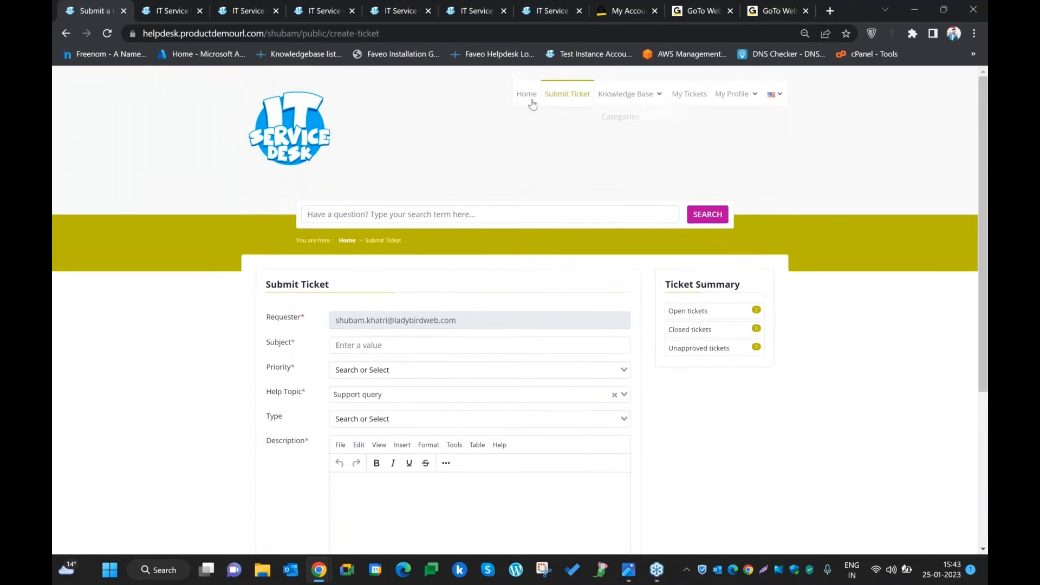
{"action": "left_click", "coordinate": [531, 95]}
{"action": "left_click", "coordinate": [460, 298]}
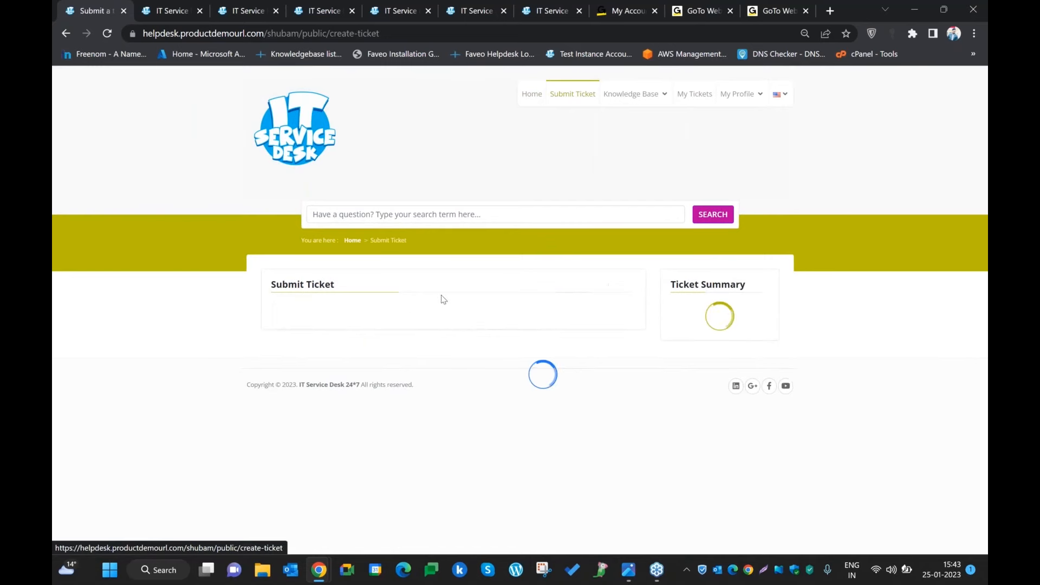
{"action": "scroll", "coordinate": [423, 304], "scroll_direction": "down", "scroll_amount": 2}
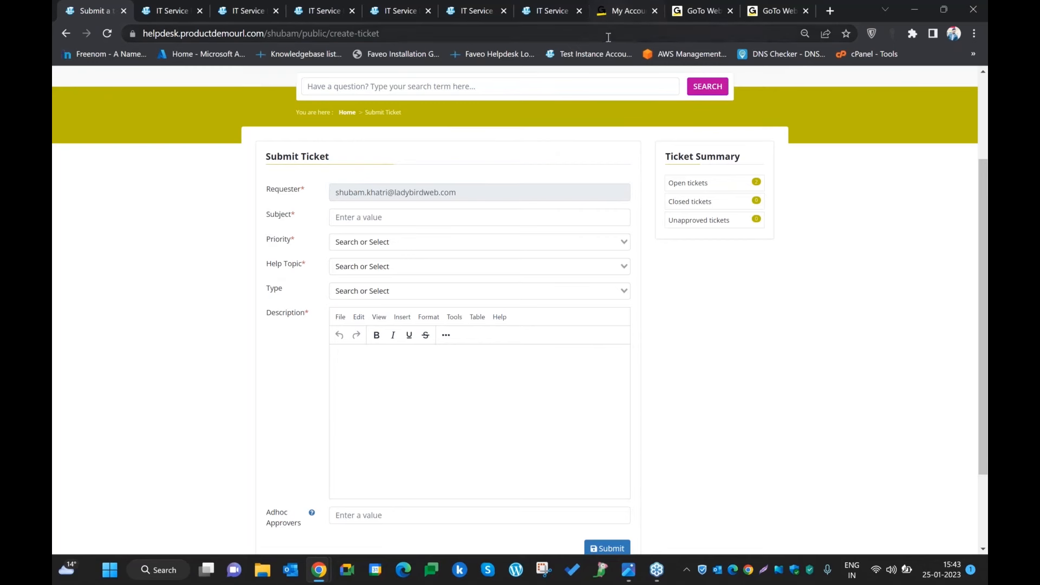
- Go back to the admin panel from the Forms page and reopen the Form Builder
{"action": "left_click", "coordinate": [554, 13]}
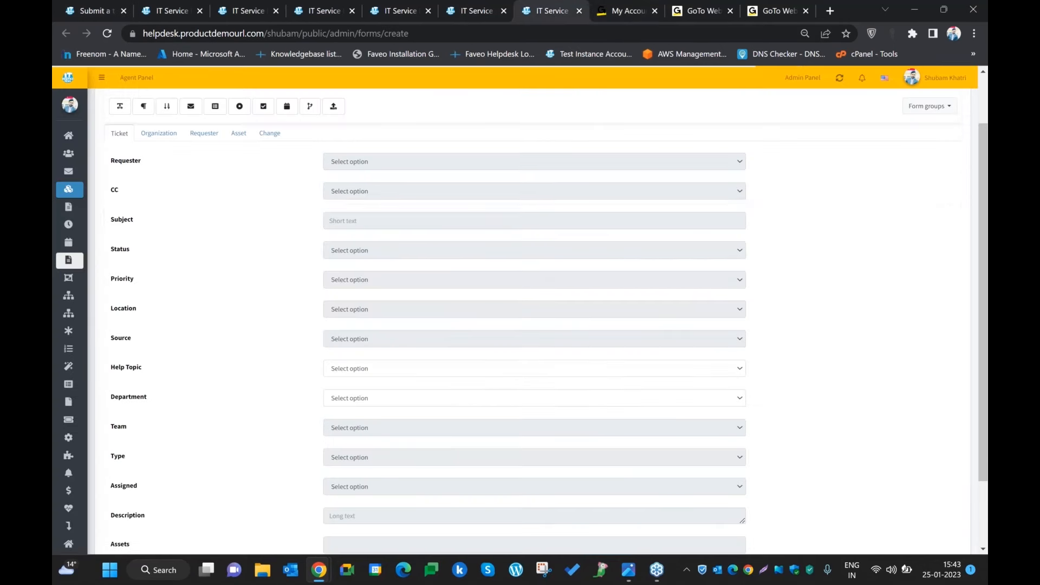
{"action": "scroll", "coordinate": [523, 190], "scroll_direction": "up", "scroll_amount": 2}
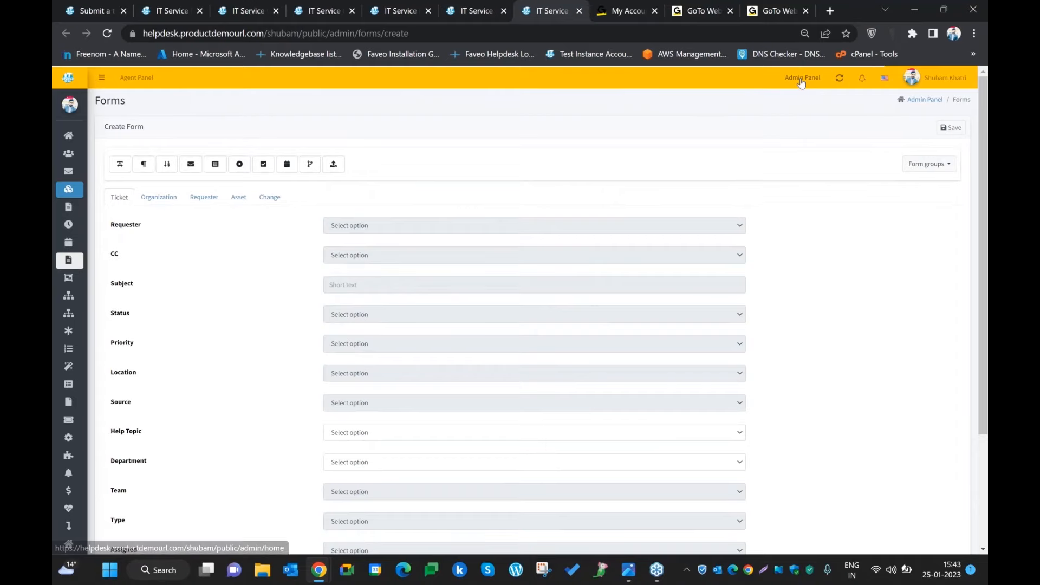
{"action": "left_click", "coordinate": [801, 82]}
{"action": "scroll", "coordinate": [670, 284], "scroll_direction": "down", "scroll_amount": 1}
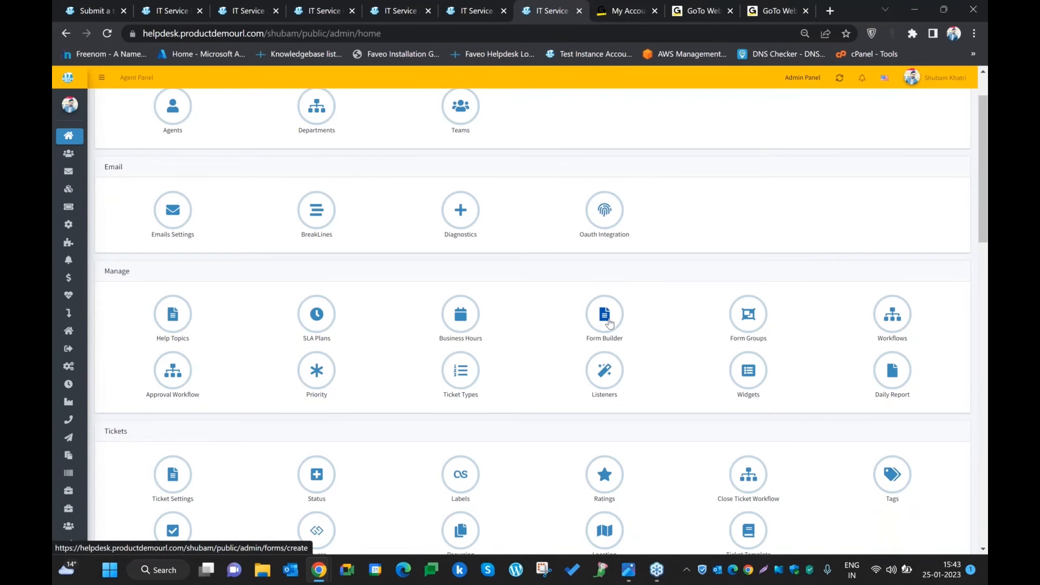
{"action": "left_click", "coordinate": [607, 321]}
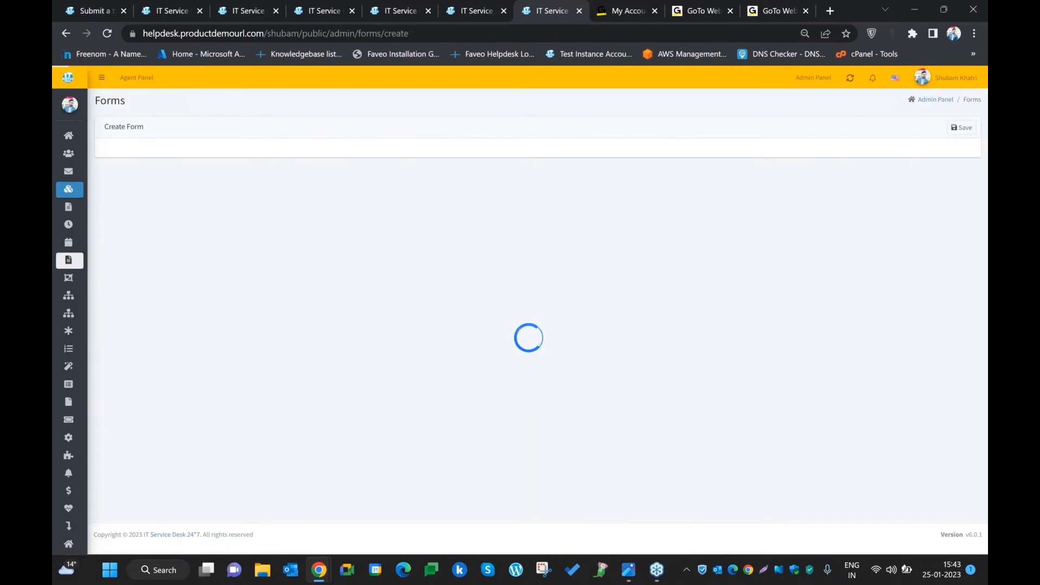
- Look over the Ticket form's default fields and the available field types in the form builder
{"action": "scroll", "coordinate": [166, 274], "scroll_direction": "down", "scroll_amount": 1}
{"action": "scroll", "coordinate": [165, 274], "scroll_direction": "down", "scroll_amount": 1}
{"action": "scroll", "coordinate": [166, 255], "scroll_direction": "up", "scroll_amount": 3}
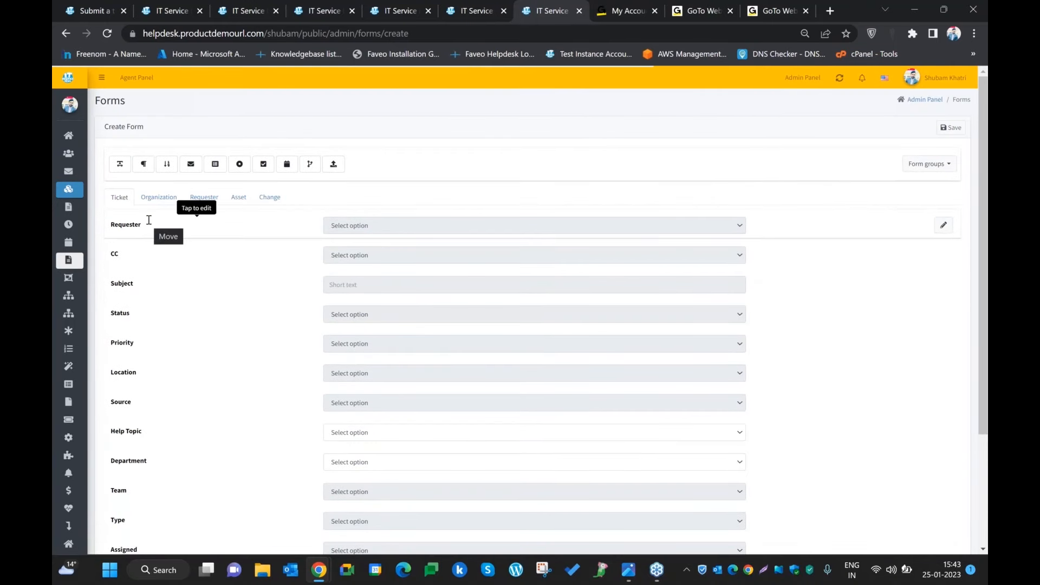
{"action": "scroll", "coordinate": [193, 251], "scroll_direction": "down", "scroll_amount": 3}
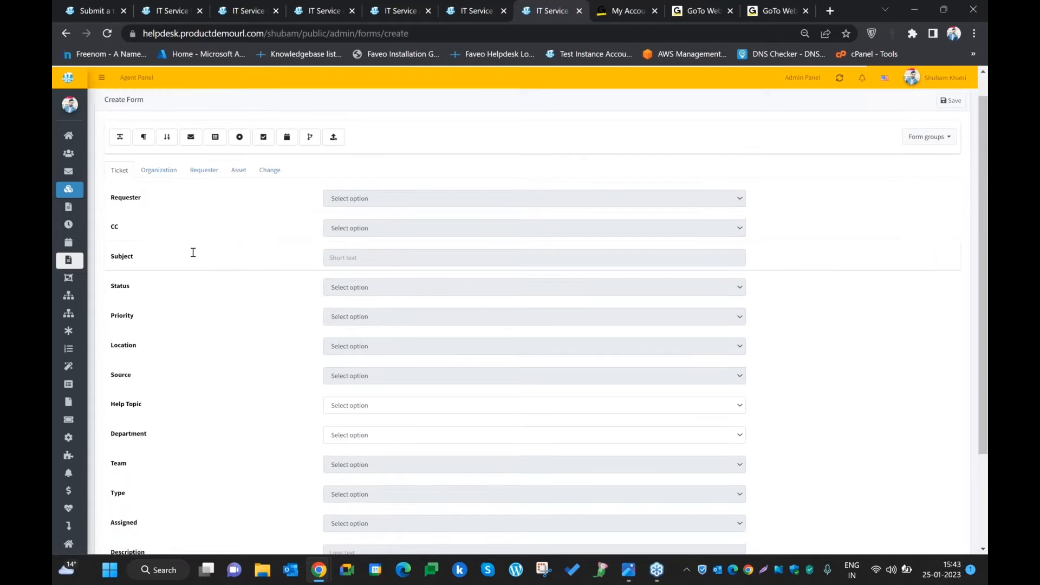
{"action": "scroll", "coordinate": [206, 276], "scroll_direction": "up", "scroll_amount": 3}
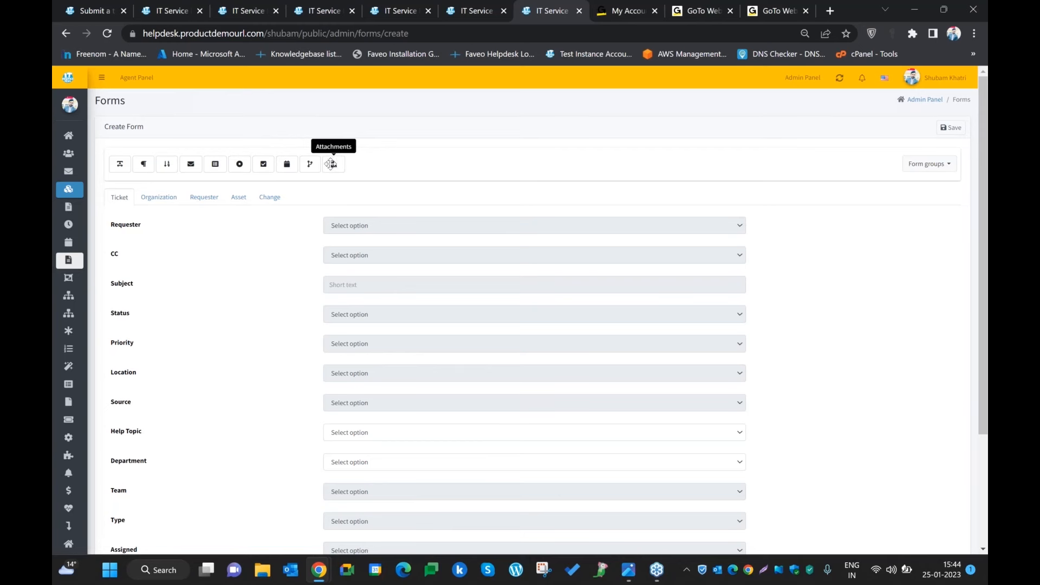
- Check which fields the client portal's Submit Ticket form offers, and return to the form builder
{"action": "left_click", "coordinate": [90, 8]}
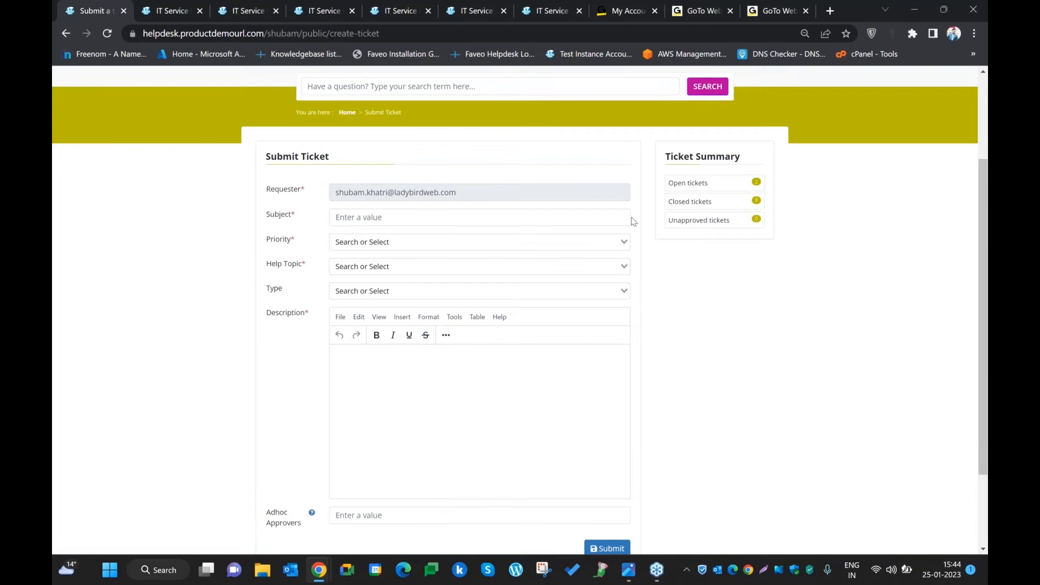
{"action": "scroll", "coordinate": [564, 434], "scroll_direction": "down", "scroll_amount": 2}
{"action": "scroll", "coordinate": [539, 420], "scroll_direction": "up", "scroll_amount": 3}
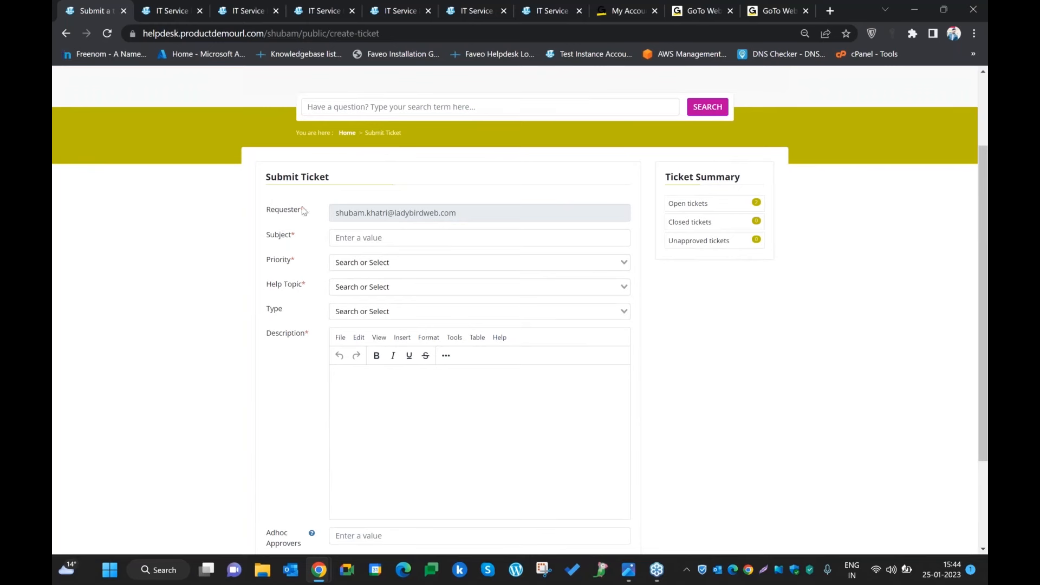
{"action": "left_click", "coordinate": [416, 5]}
{"action": "left_click", "coordinate": [316, 5]}
{"action": "left_click", "coordinate": [490, 5]}
{"action": "left_click", "coordinate": [552, 8]}
- Add an Attachments field between Priority and Location on the Ticket form and open its settings
{"action": "scroll", "coordinate": [325, 197], "scroll_direction": "down", "scroll_amount": 2}
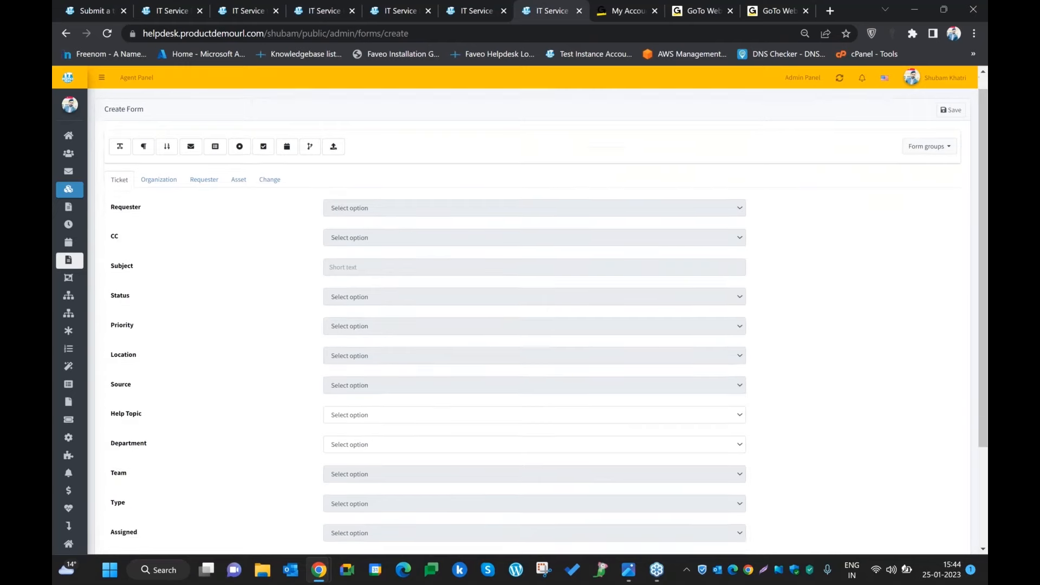
{"action": "left_click_drag", "start_coordinate": [333, 106], "coordinate": [136, 312]}
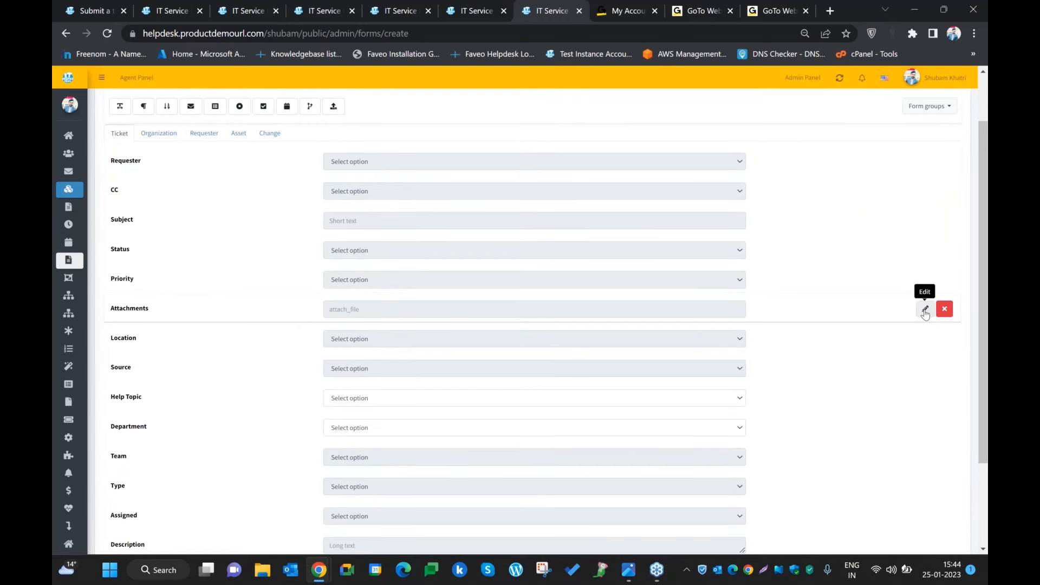
{"action": "left_click", "coordinate": [925, 309]}
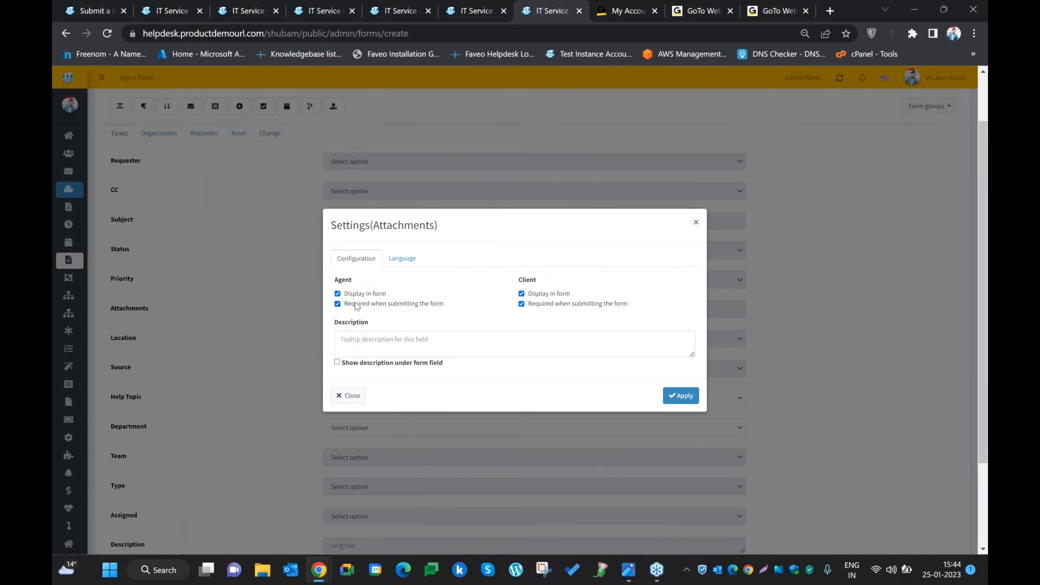
- Try switching the Attachments field's display option for agents and clients and its required option for agents off and on
{"action": "left_click", "coordinate": [338, 295]}
{"action": "left_click", "coordinate": [522, 294]}
{"action": "left_click", "coordinate": [337, 293]}
{"action": "left_click", "coordinate": [522, 295]}
{"action": "left_click", "coordinate": [338, 304]}
- Review the required-field markers on the client portal's Submit Ticket form, and return to the Attachments settings
{"action": "left_click", "coordinate": [92, 11]}
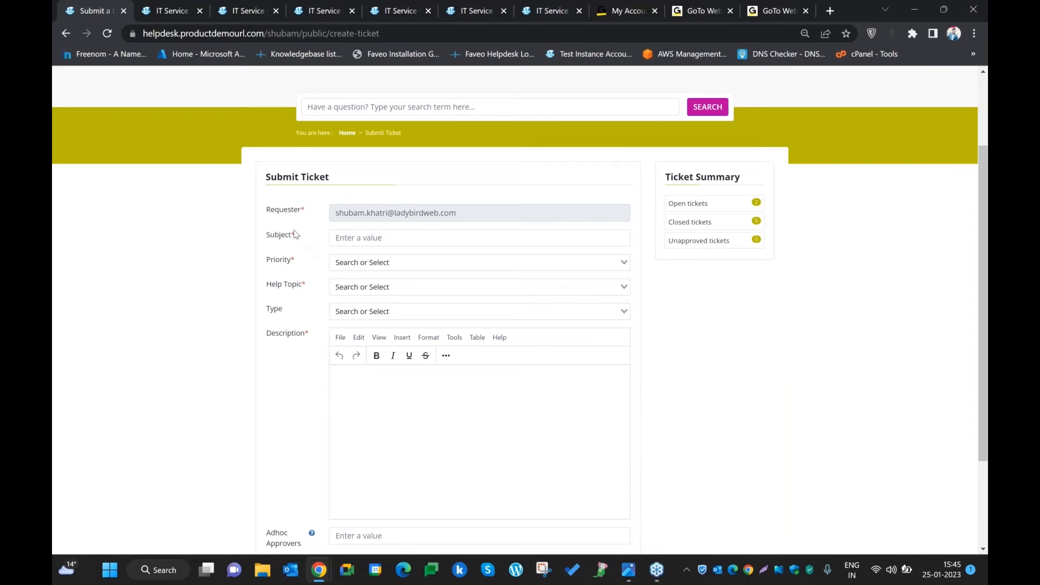
{"action": "left_click", "coordinate": [167, 11]}
{"action": "left_click", "coordinate": [538, 6]}
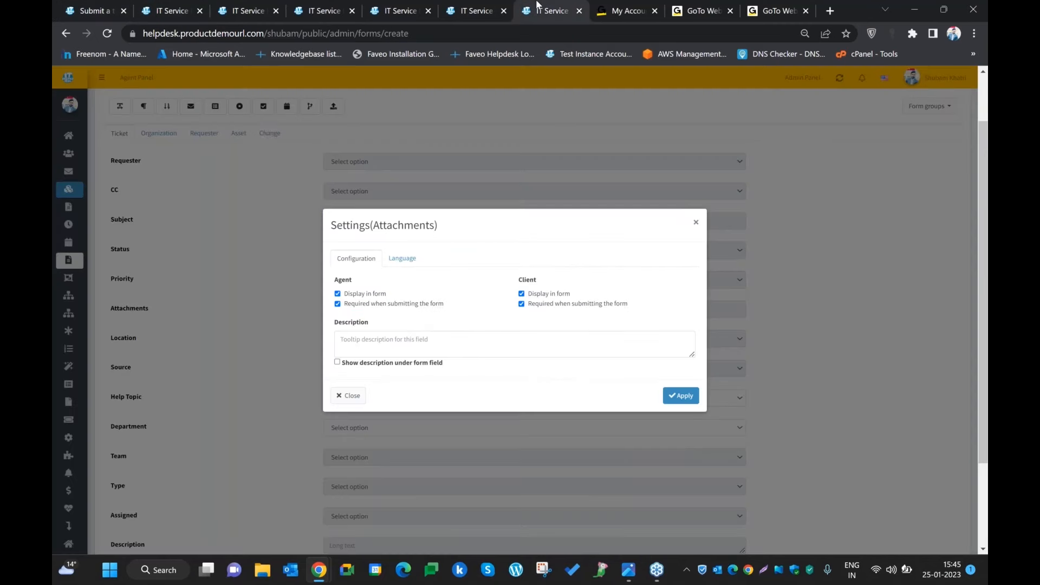
{"action": "left_click", "coordinate": [93, 12]}
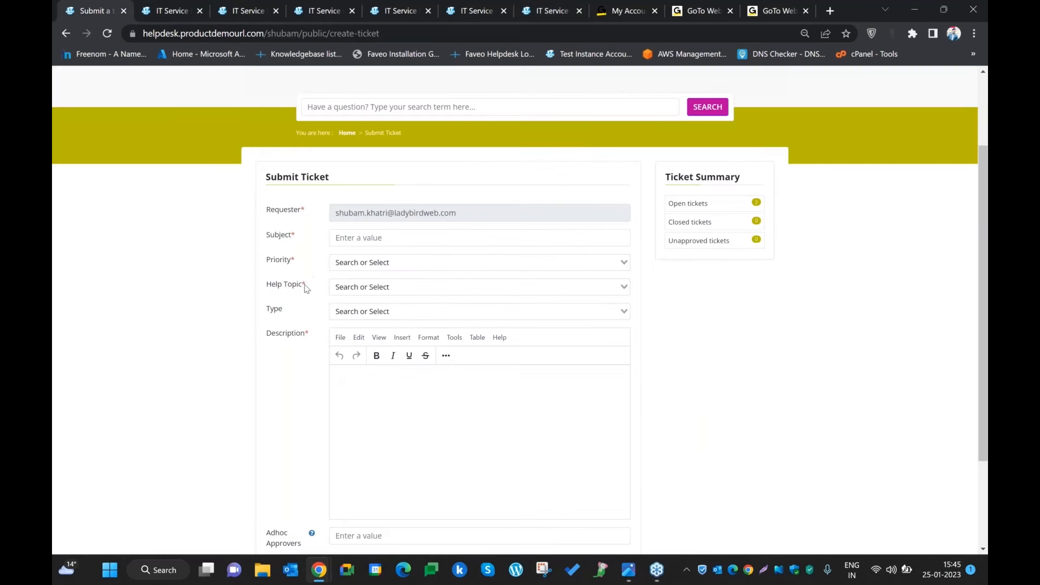
{"action": "left_click", "coordinate": [534, 4]}
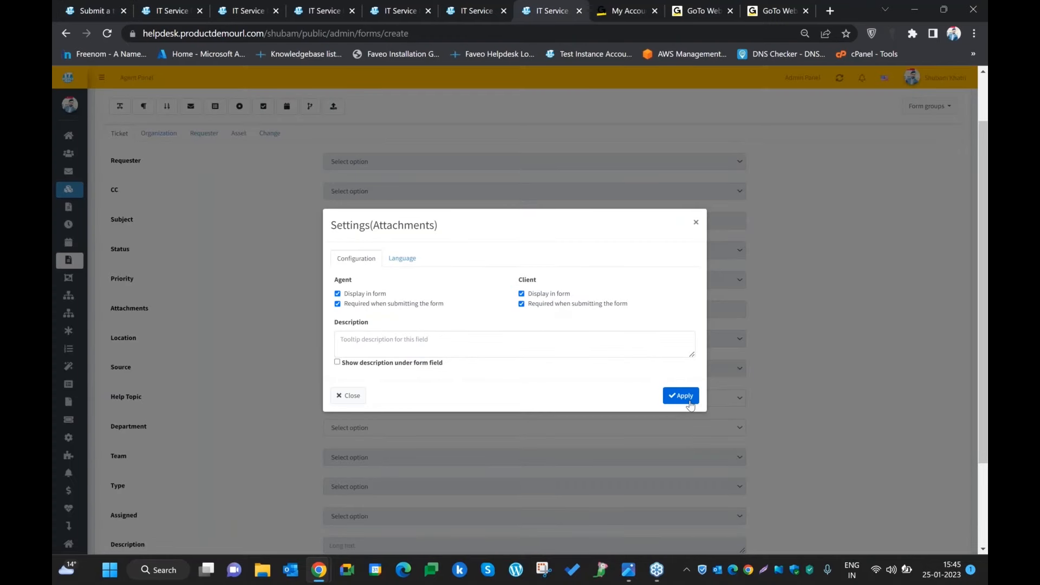
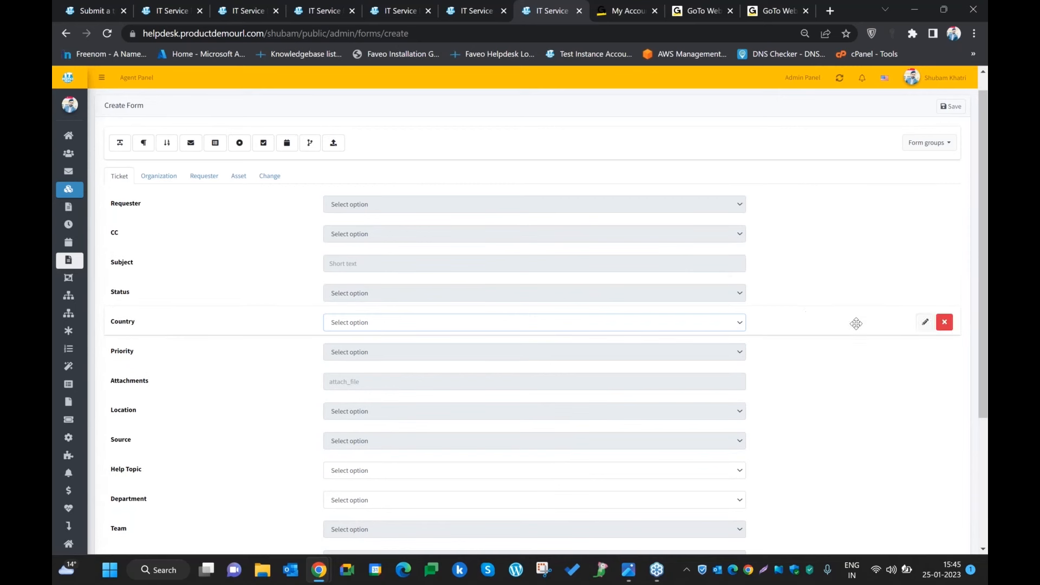
- Add the options India, US, UK, Canada and Germany to the Country field, remove the placeholder option, and save the form
{"action": "left_click", "coordinate": [925, 322]}
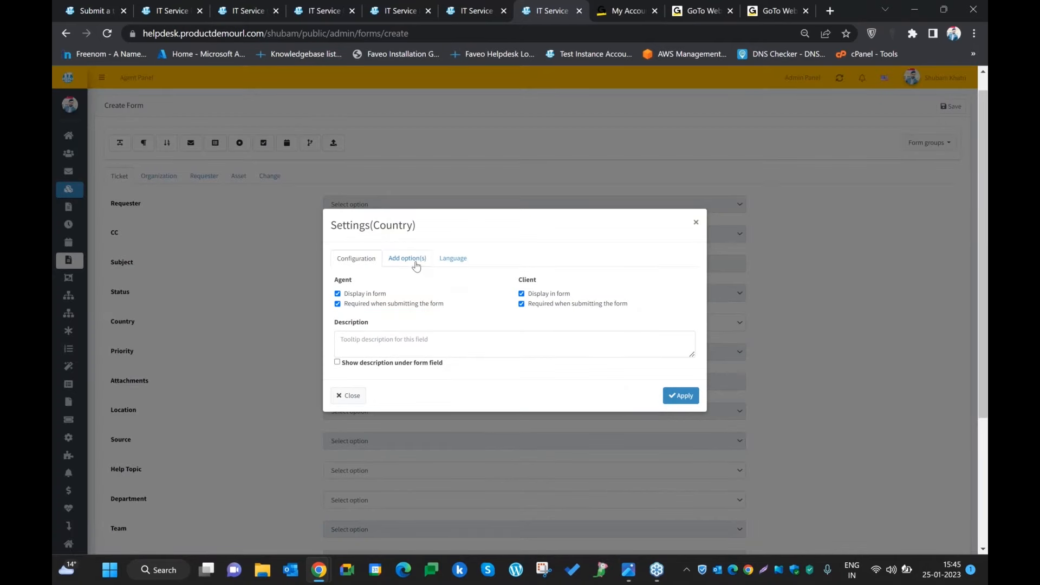
{"action": "left_click", "coordinate": [337, 293]}
{"action": "left_click", "coordinate": [337, 293]}
{"action": "left_click", "coordinate": [407, 259]}
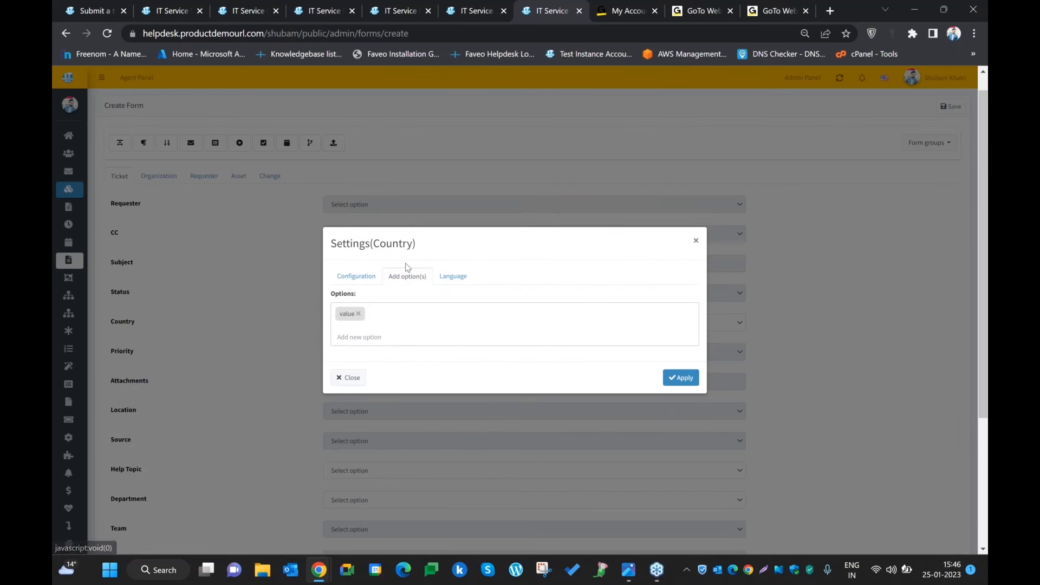
{"action": "left_click", "coordinate": [360, 337]}
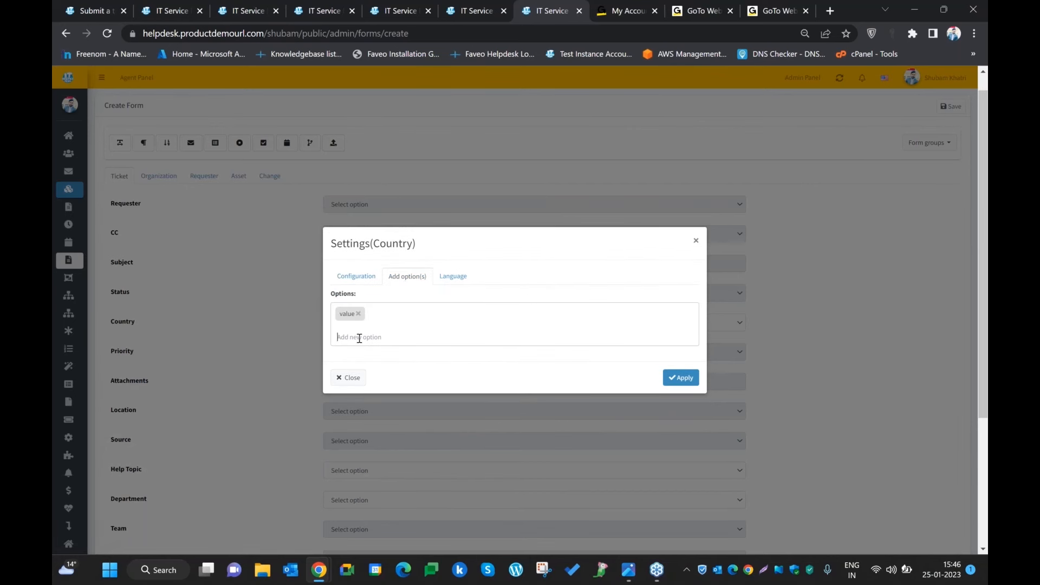
{"action": "type", "text": "In"}
{"action": "key", "text": "Return"}
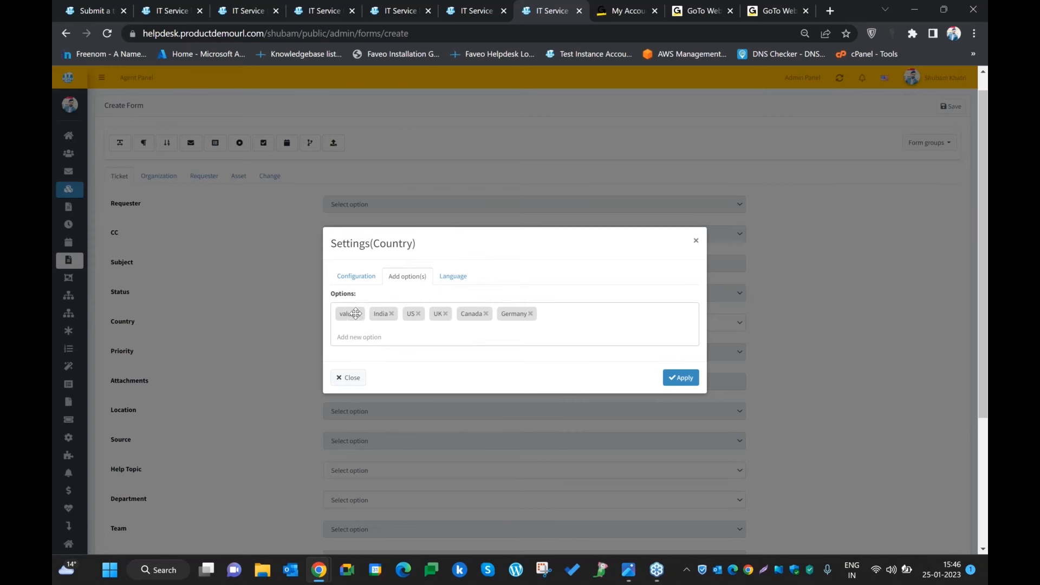
{"action": "left_click", "coordinate": [361, 314]}
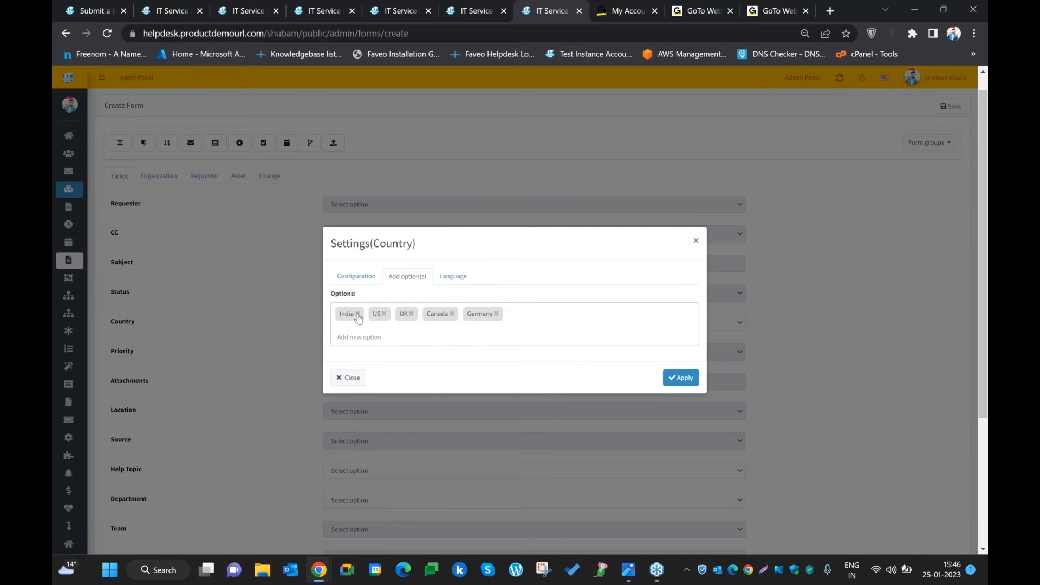
{"action": "left_click", "coordinate": [683, 378]}
{"action": "left_click", "coordinate": [952, 106]}
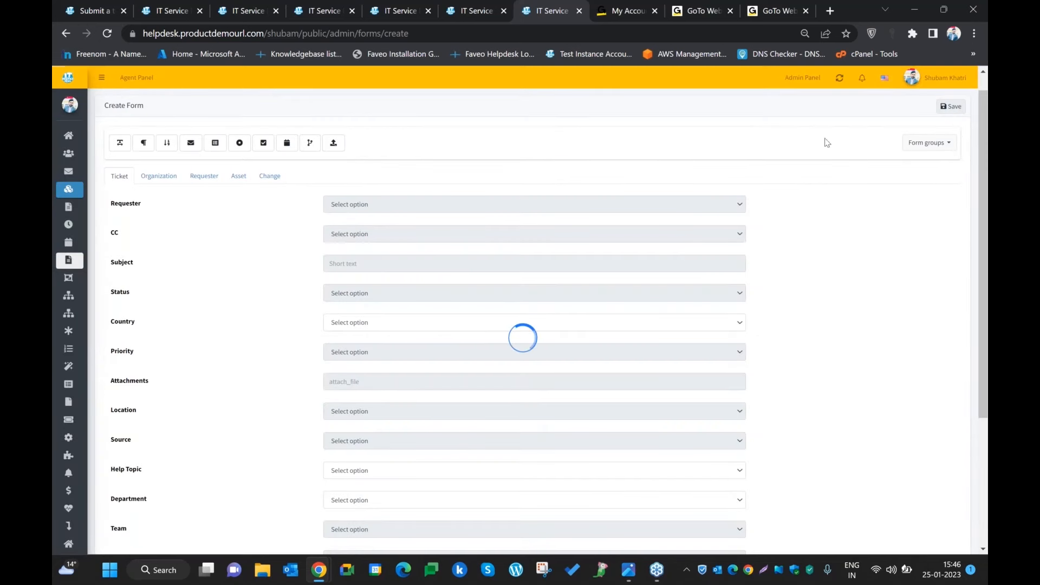
- Reload the client portal's Submit Ticket form and view the options of its Country field
{"action": "left_click", "coordinate": [92, 9]}
{"action": "key", "text": "F5"}
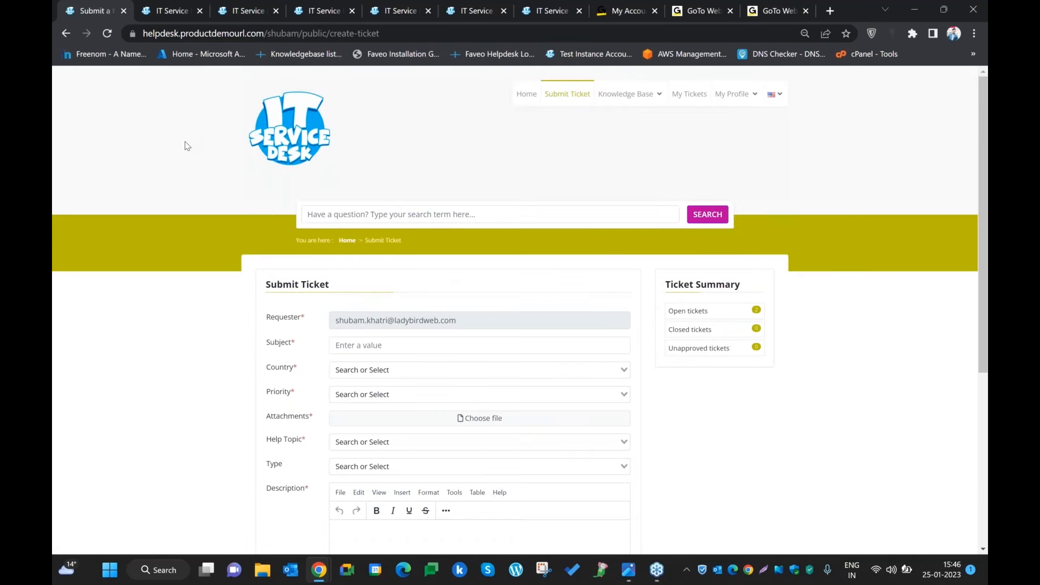
{"action": "scroll", "coordinate": [446, 278], "scroll_direction": "down", "scroll_amount": 2}
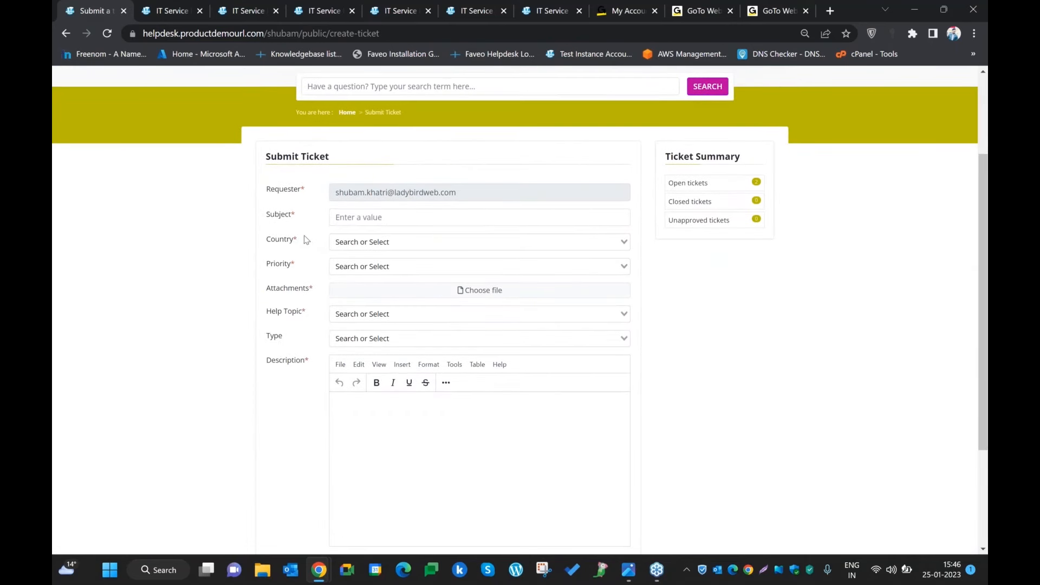
{"action": "left_click", "coordinate": [359, 243]}
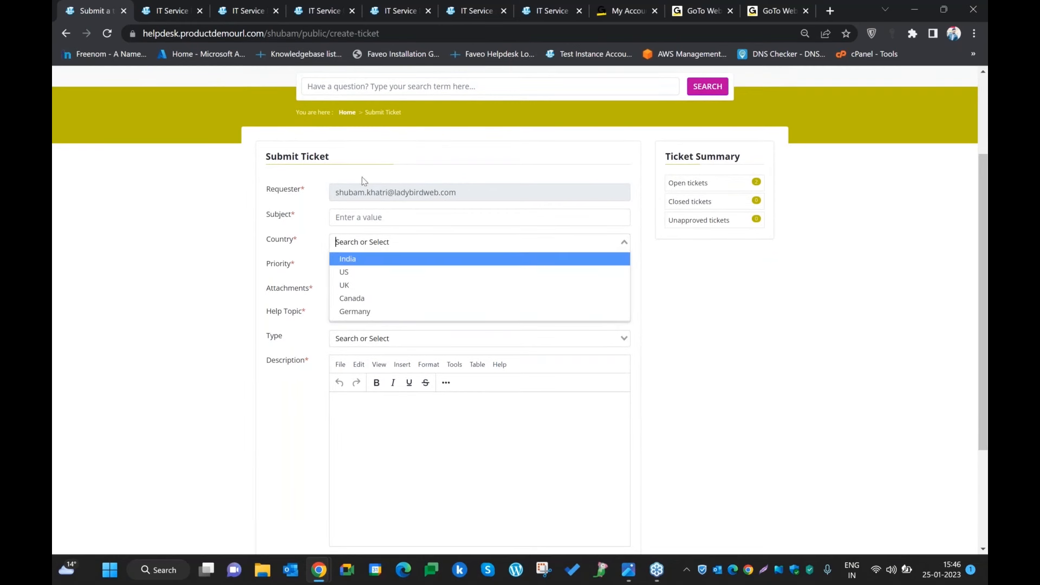
- Open the agent panel's Create Ticket form and examine the options of its Country field
{"action": "left_click", "coordinate": [171, 11]}
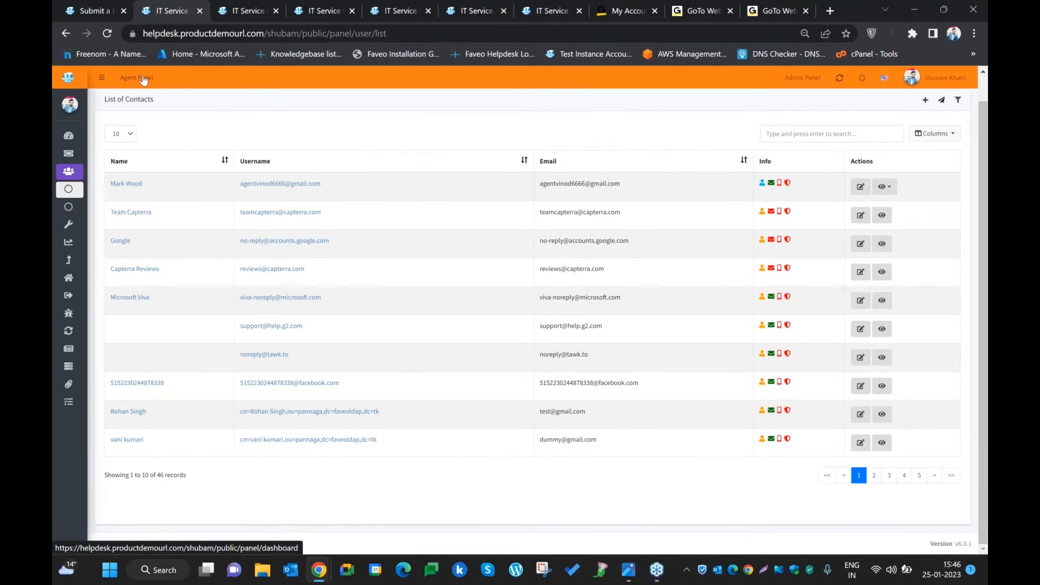
{"action": "left_click", "coordinate": [143, 79]}
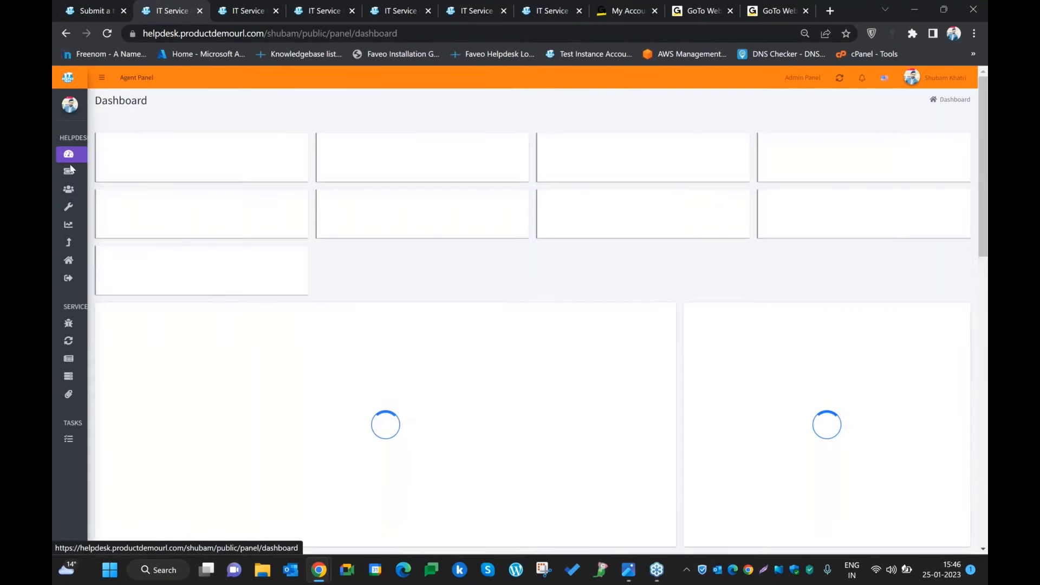
{"action": "left_click", "coordinate": [89, 175]}
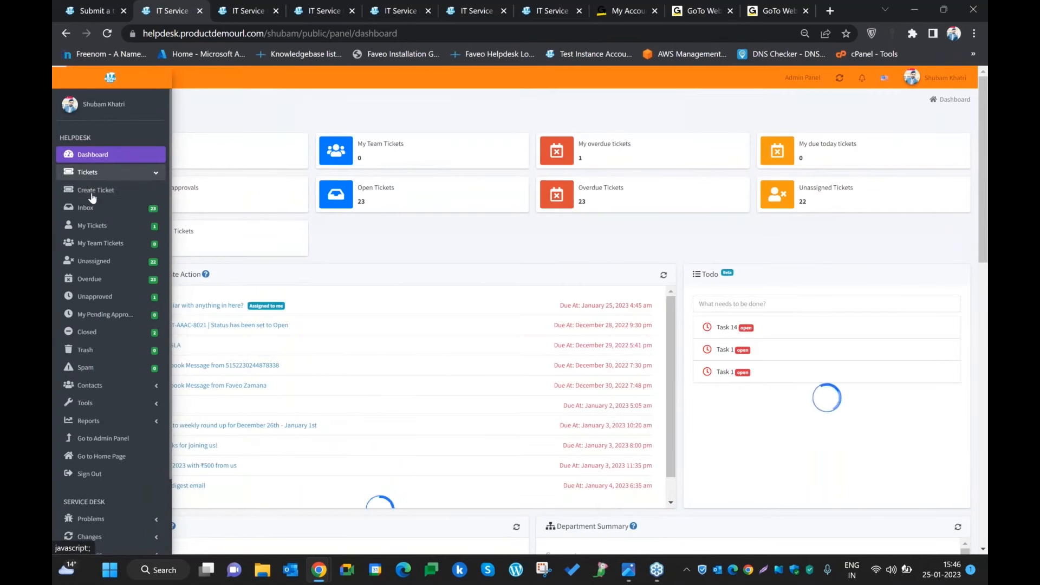
{"action": "left_click", "coordinate": [85, 190]}
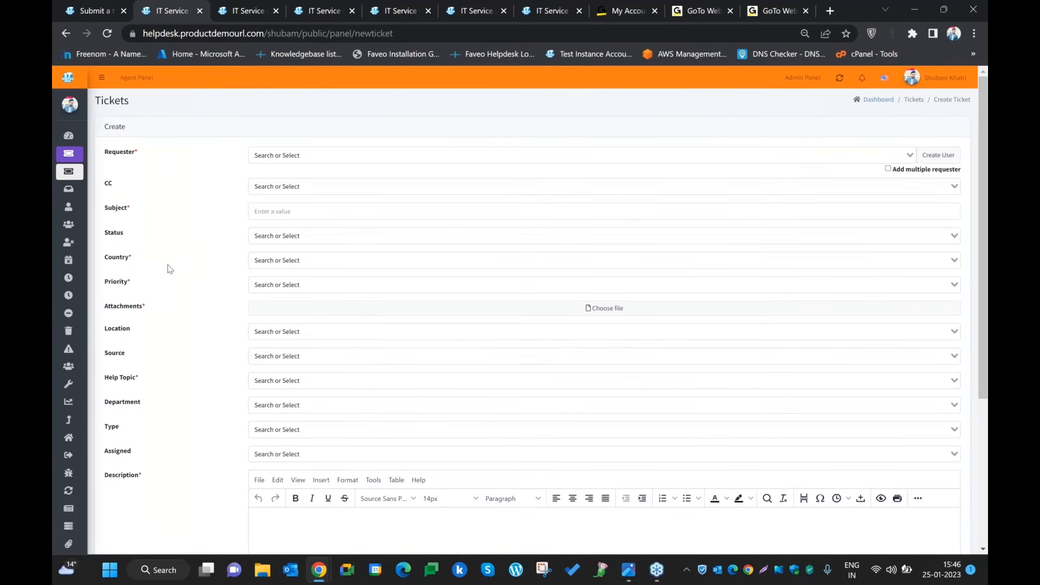
{"action": "left_click", "coordinate": [285, 260]}
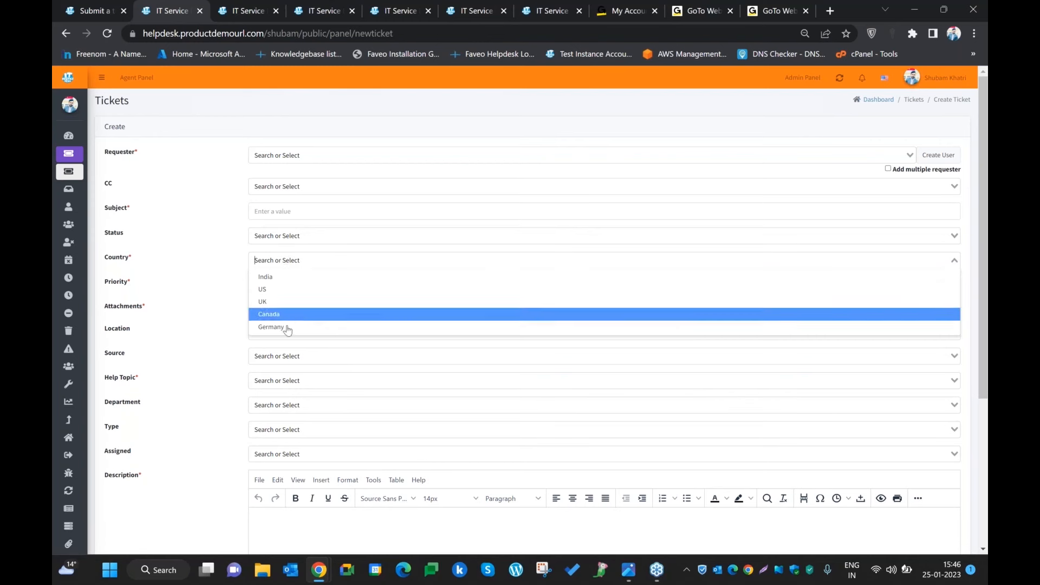
{"action": "left_click", "coordinate": [196, 331]}
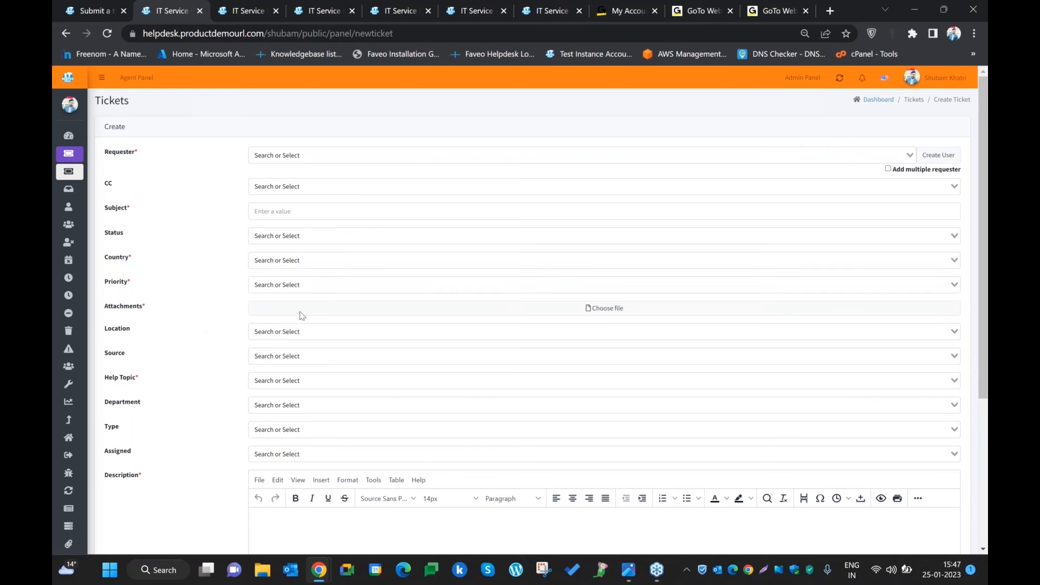
- Choose India as the Country in the client portal's Submit Ticket form
{"action": "left_click", "coordinate": [80, 4]}
{"action": "left_click", "coordinate": [347, 247]}
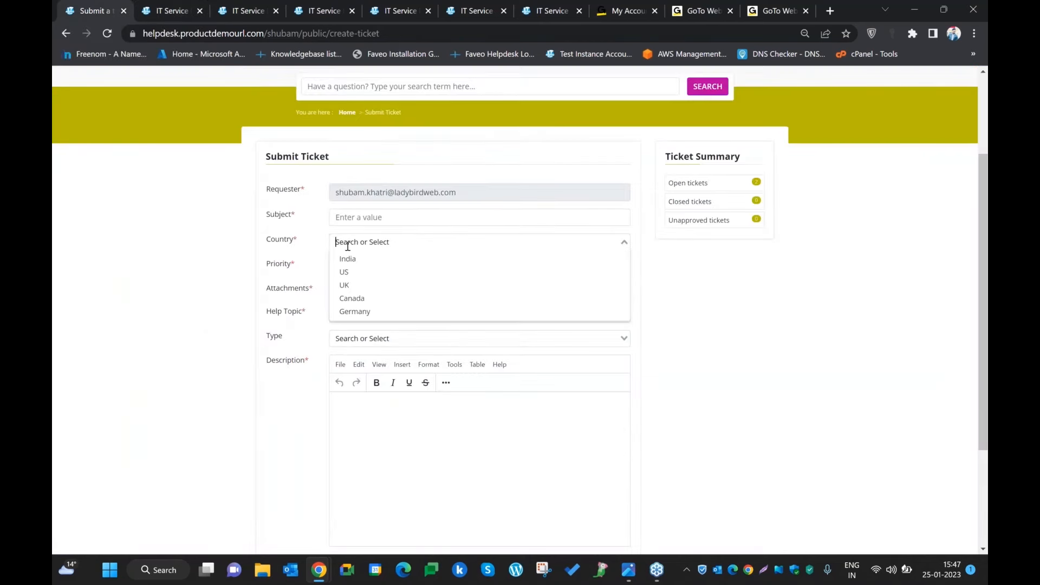
{"action": "left_click", "coordinate": [348, 259]}
{"action": "left_click", "coordinate": [356, 242]}
{"action": "left_click", "coordinate": [350, 259]}
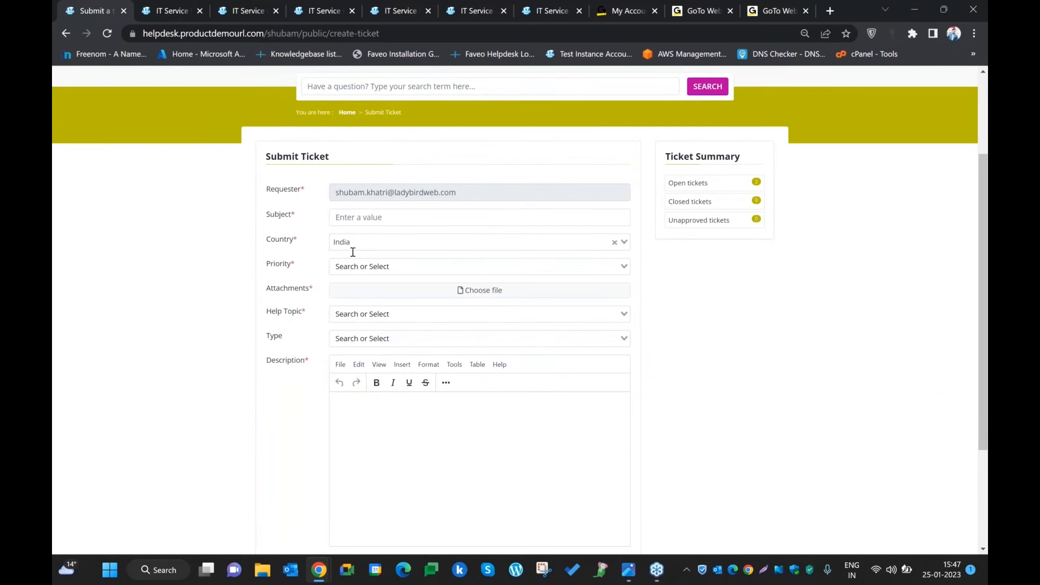
- Add a Select field nested under the India option of the Country field in the ticket form builder
{"action": "left_click", "coordinate": [555, 6]}
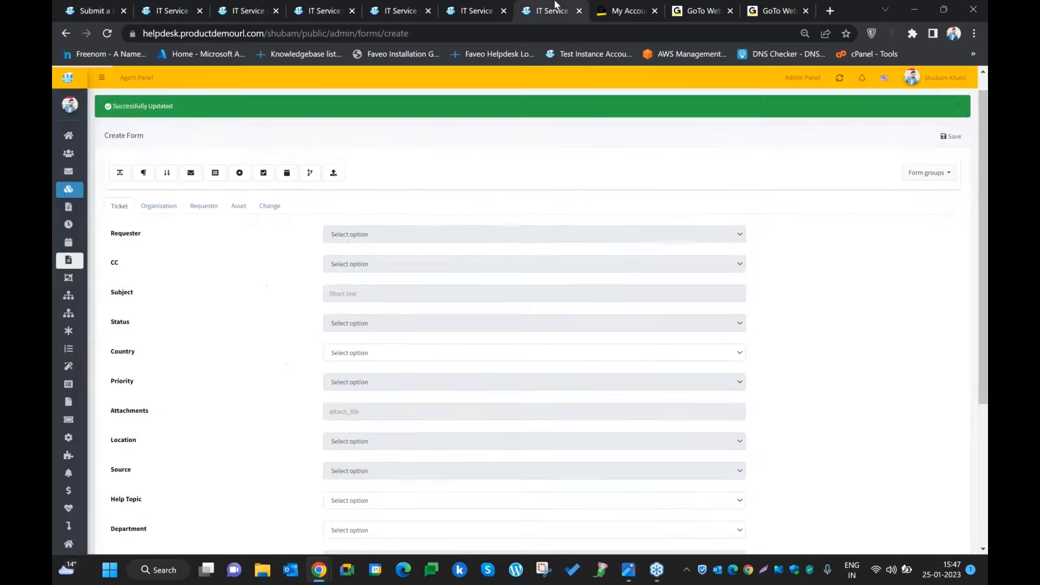
{"action": "scroll", "coordinate": [370, 257], "scroll_direction": "down", "scroll_amount": 1}
{"action": "left_click", "coordinate": [370, 257]}
{"action": "left_click", "coordinate": [367, 282]}
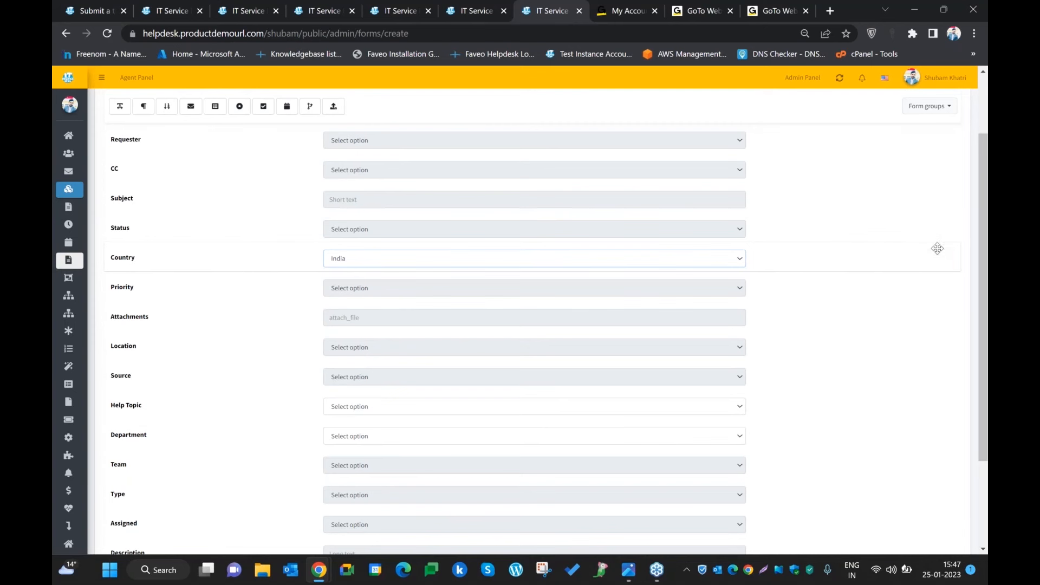
{"action": "mouse_move", "coordinate": [925, 263]}
{"action": "left_click", "coordinate": [926, 260]}
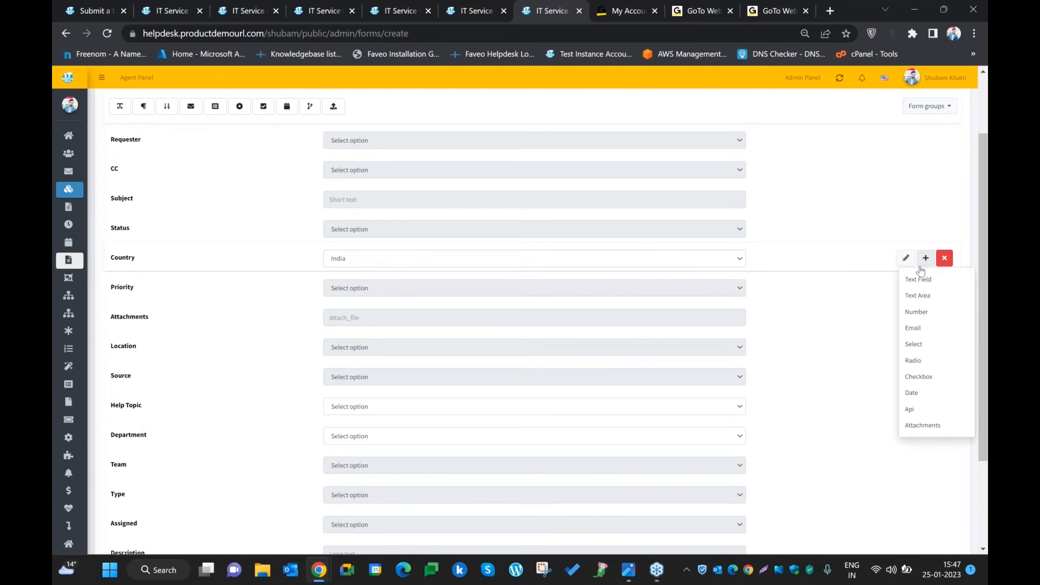
{"action": "left_click", "coordinate": [913, 346]}
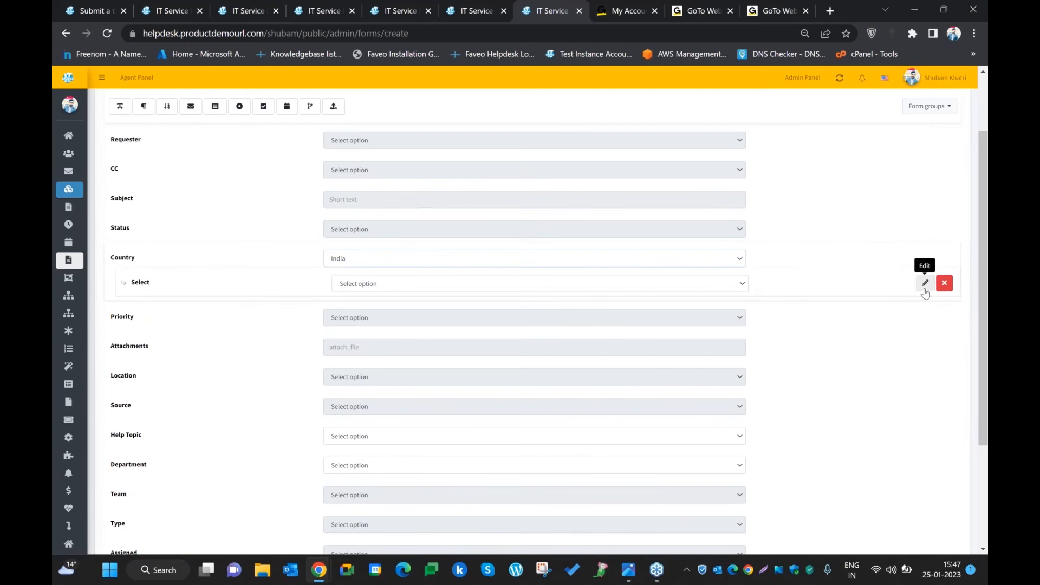
- Rename the nested Select field under Country as Province
{"action": "left_click", "coordinate": [162, 280]}
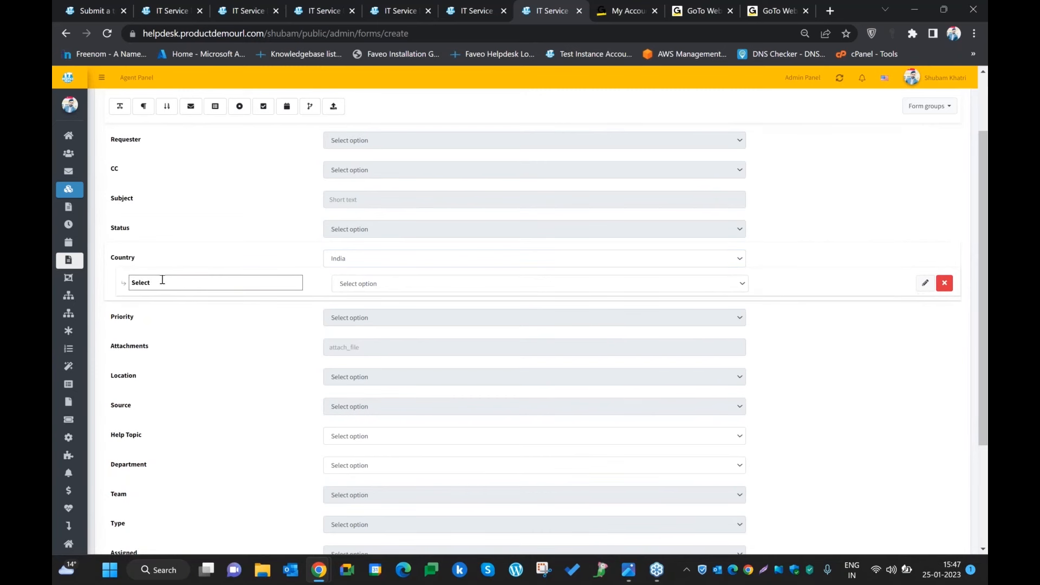
{"action": "key", "text": "ctrl+a"}
{"action": "key", "text": "BackSpace"}
{"action": "type", "text": "Pro"}
- Add the options xyz and abc to the Province field, remove the placeholder option, and save the form
{"action": "left_click", "coordinate": [926, 285]}
{"action": "left_click", "coordinate": [927, 285]}
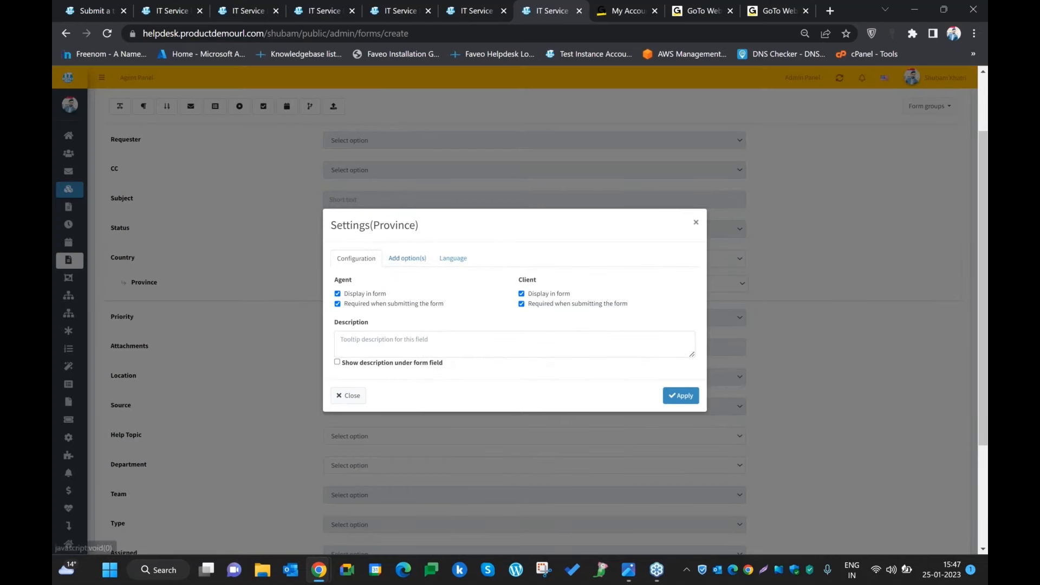
{"action": "left_click", "coordinate": [400, 265]}
{"action": "left_click", "coordinate": [375, 335]}
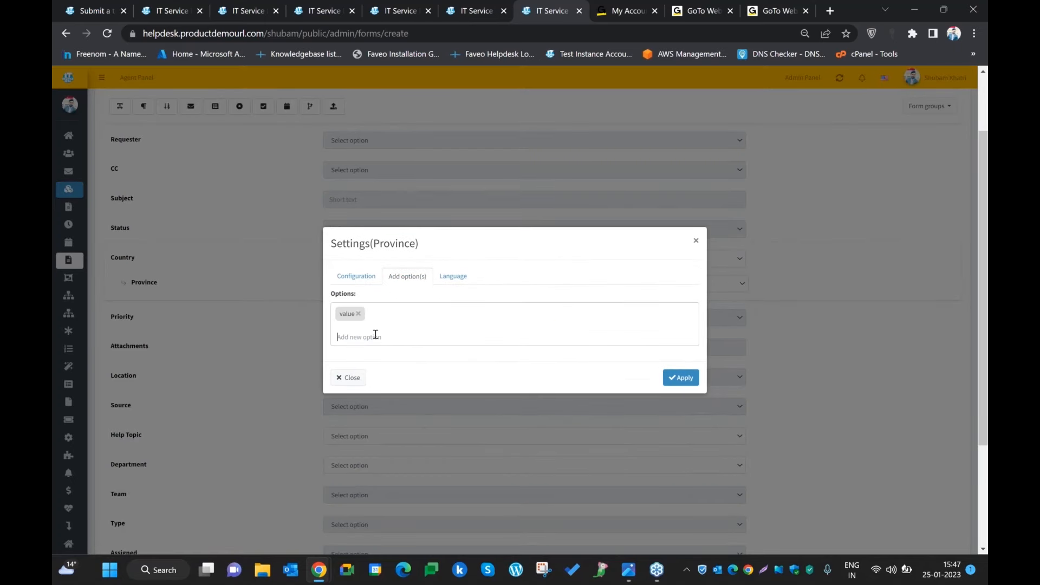
{"action": "type", "text": "Le"}
{"action": "key", "text": "BackSpace"}
{"action": "type", "text": "xyz, abc"}
{"action": "key", "text": "Return"}
{"action": "left_click", "coordinate": [359, 313]}
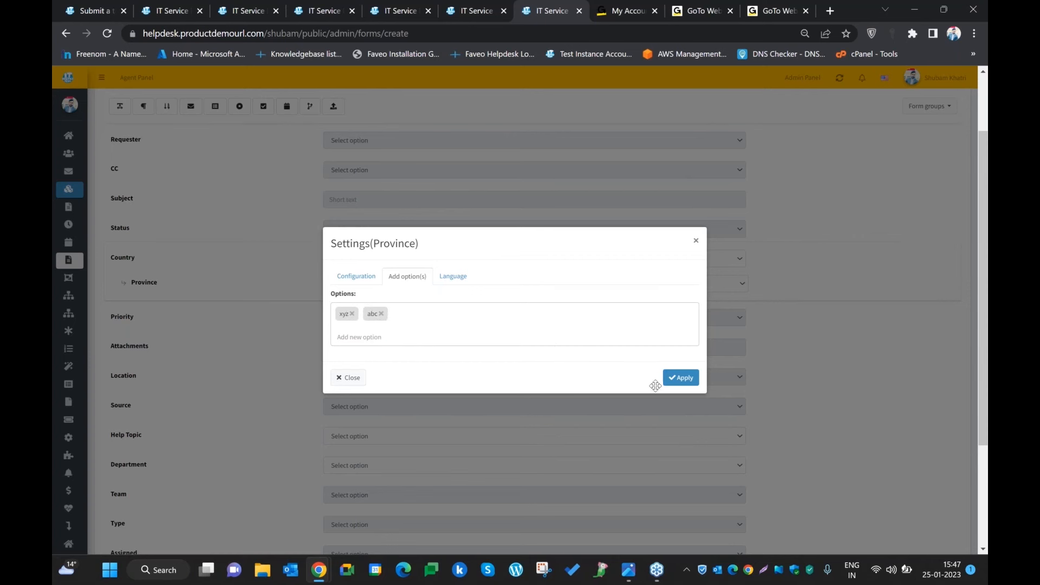
{"action": "left_click", "coordinate": [681, 378]}
{"action": "left_click", "coordinate": [955, 127]}
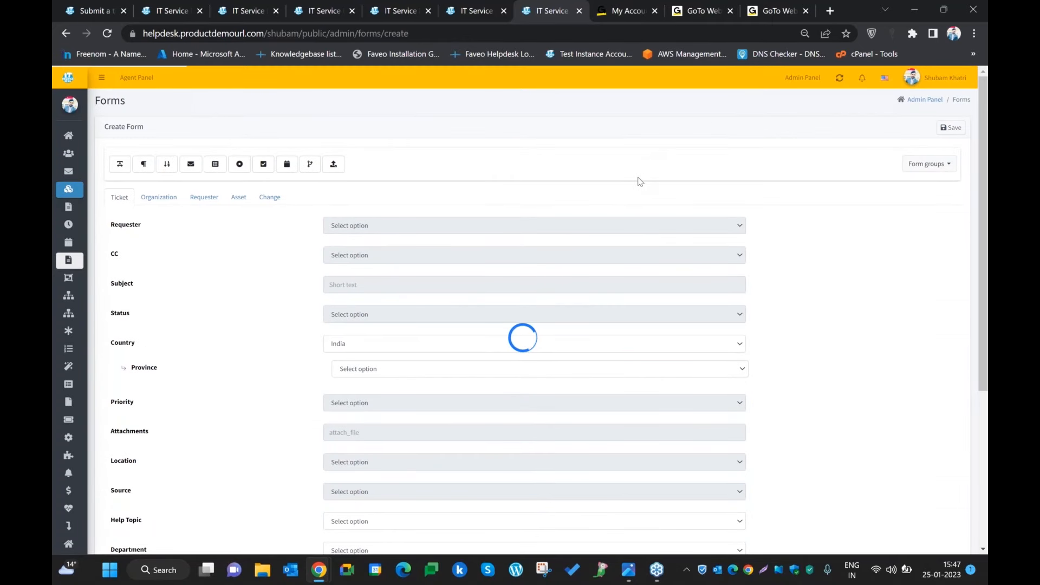
- Select India as the Country in the form builder and view the options of the nested Province field
{"action": "left_click", "coordinate": [352, 356]}
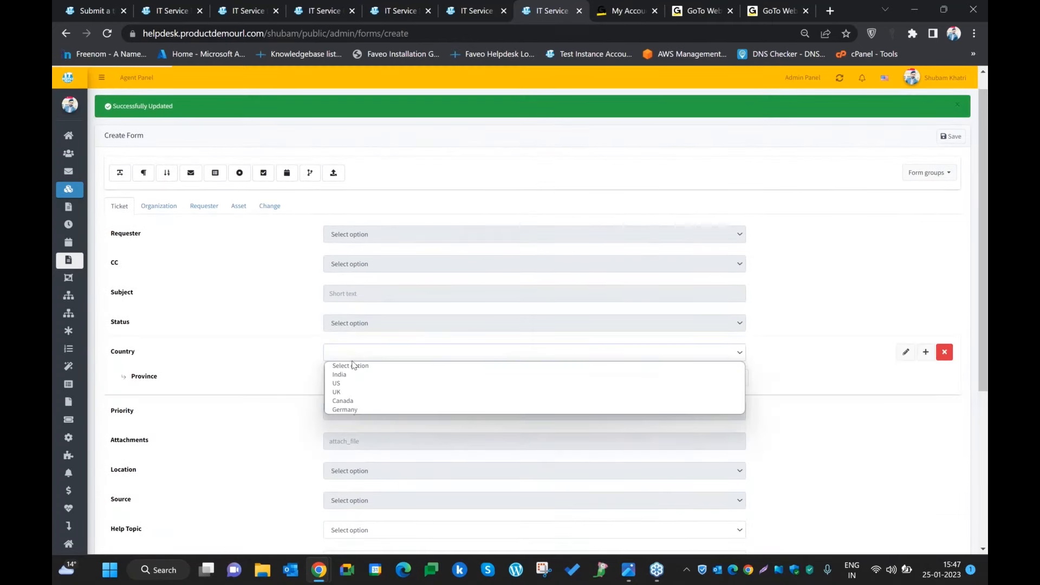
{"action": "left_click", "coordinate": [342, 375]}
{"action": "left_click", "coordinate": [347, 378]}
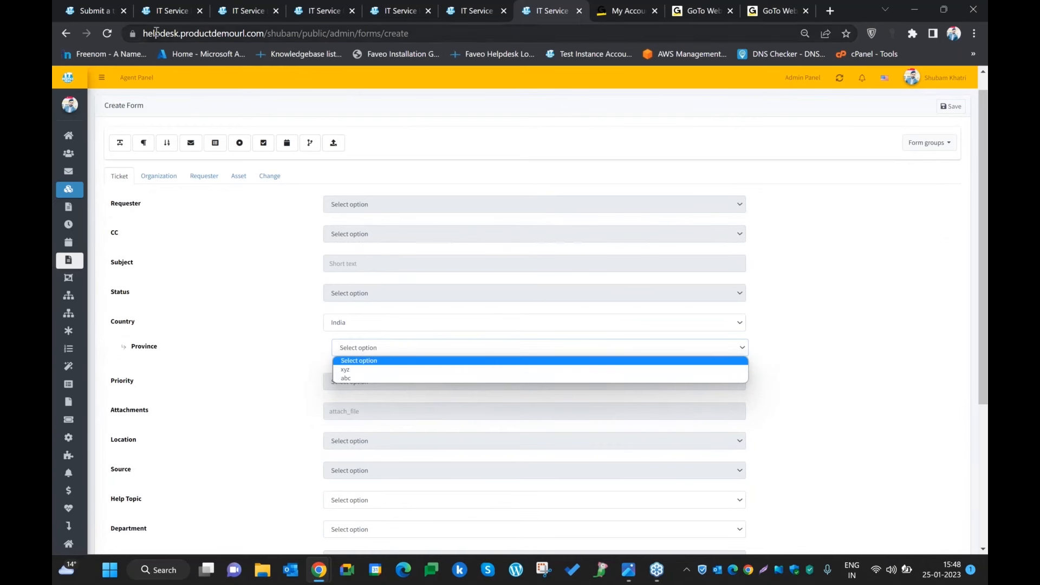
- Reload the client portal's Submit Ticket form and choose US as the Country to check for dependent fields
{"action": "left_click", "coordinate": [106, 7]}
{"action": "left_click", "coordinate": [113, 32]}
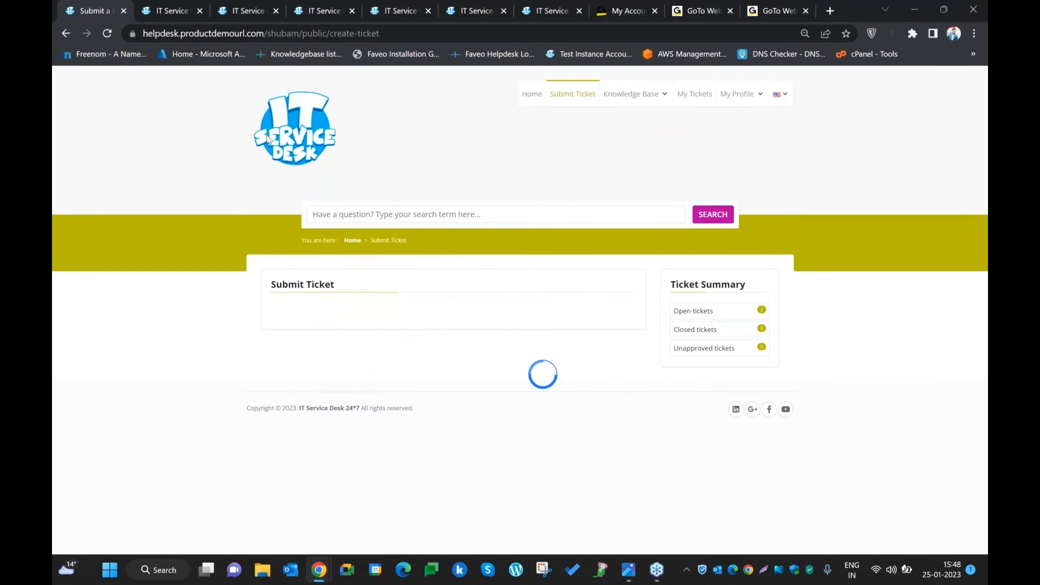
{"action": "scroll", "coordinate": [362, 210], "scroll_direction": "down", "scroll_amount": 2}
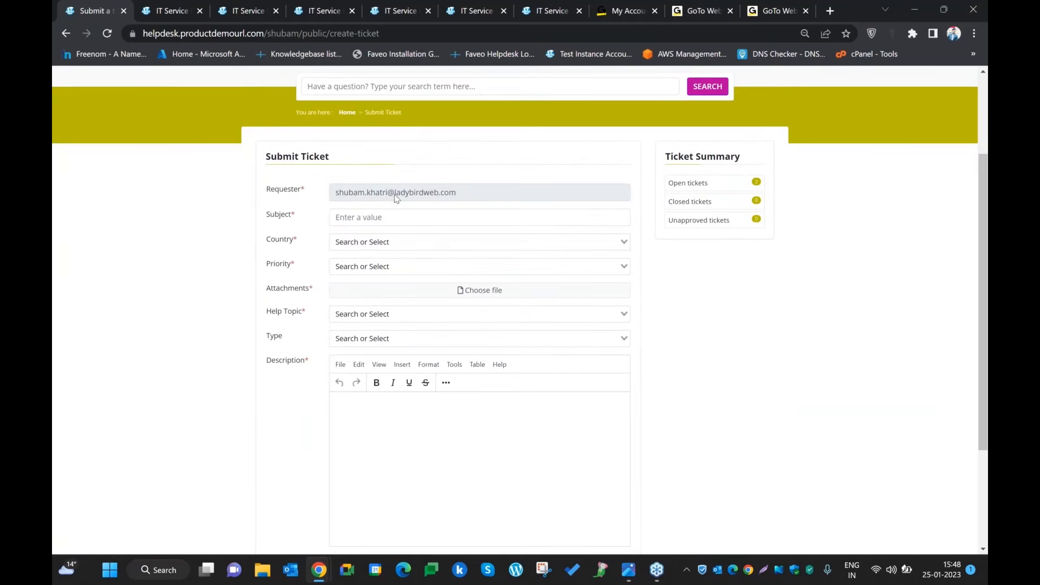
{"action": "left_click", "coordinate": [368, 240]}
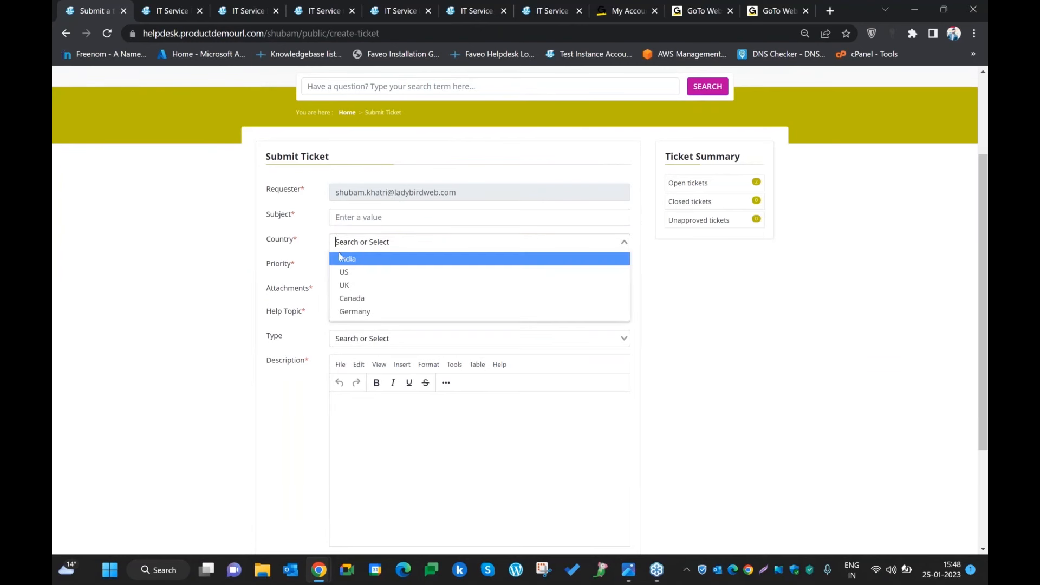
{"action": "left_click", "coordinate": [343, 272]}
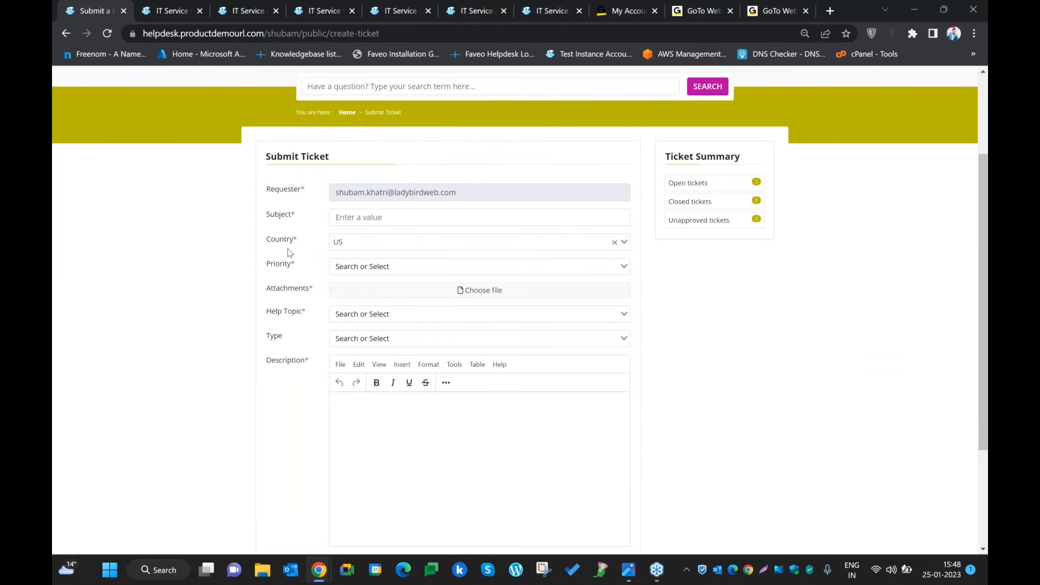
- Change the Country to India in the Submit Ticket form and view the options of the dependent Province field
{"action": "left_click", "coordinate": [379, 242]}
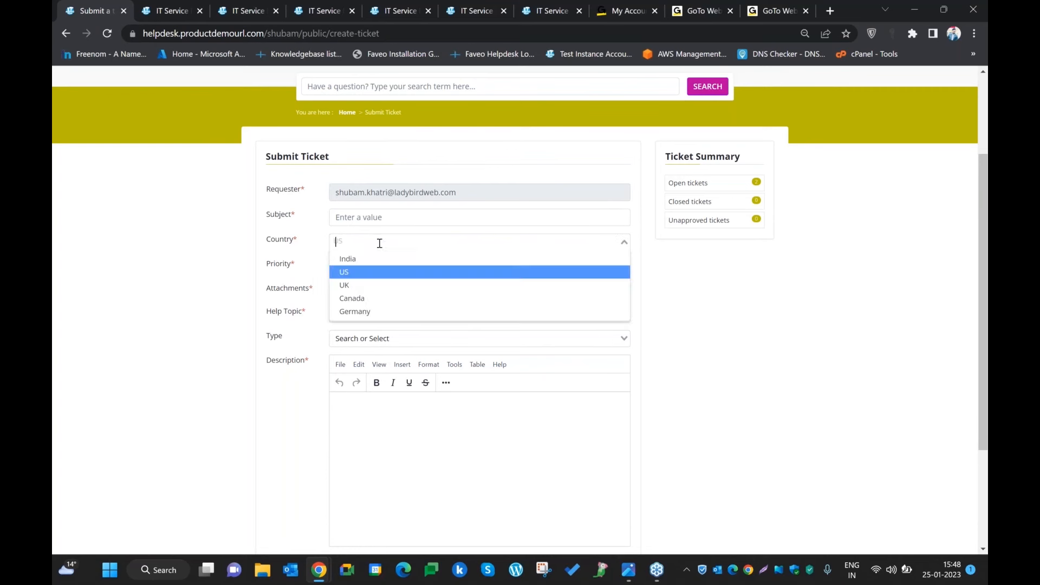
{"action": "left_click", "coordinate": [357, 259]}
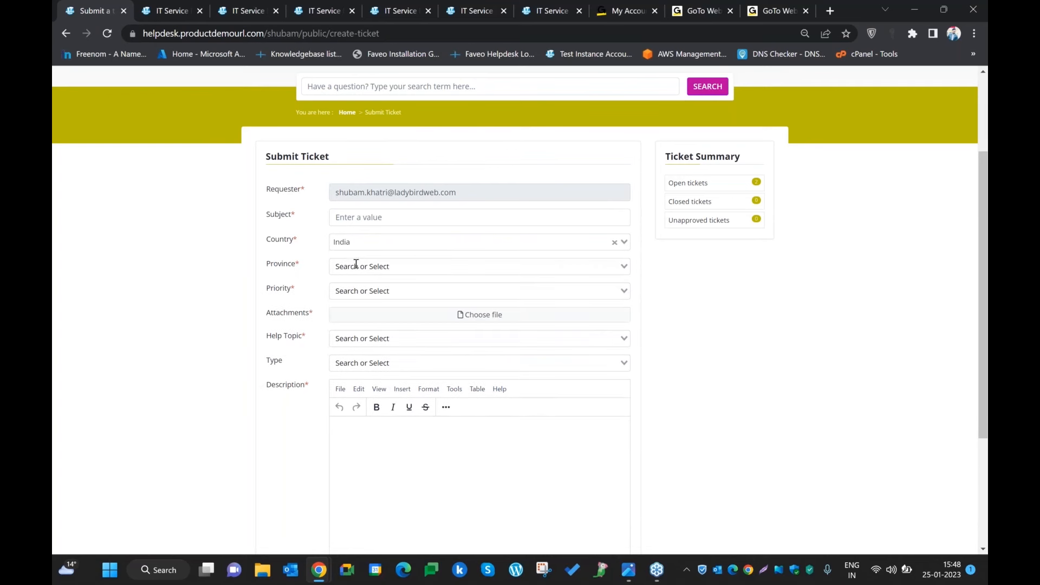
{"action": "left_click", "coordinate": [363, 245]}
{"action": "left_click", "coordinate": [345, 262]}
{"action": "left_click_drag", "start_coordinate": [268, 265], "coordinate": [304, 269]}
{"action": "left_click", "coordinate": [298, 269]}
{"action": "left_click", "coordinate": [352, 267]}
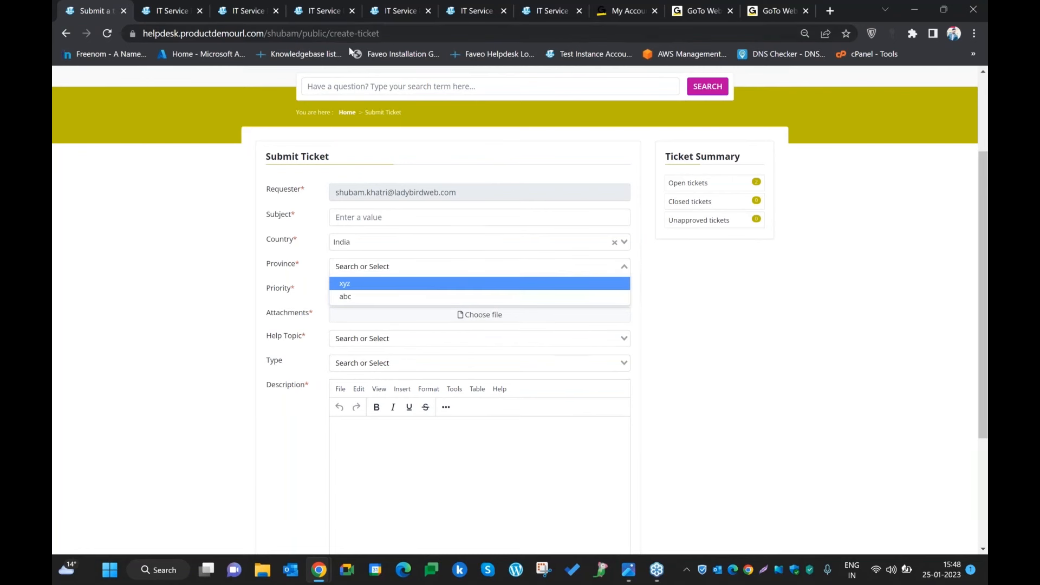
- Return to the form builder and look through the Organization, Requester, Asset and Change forms, ending on the Ticket form
{"action": "left_click", "coordinate": [480, 4]}
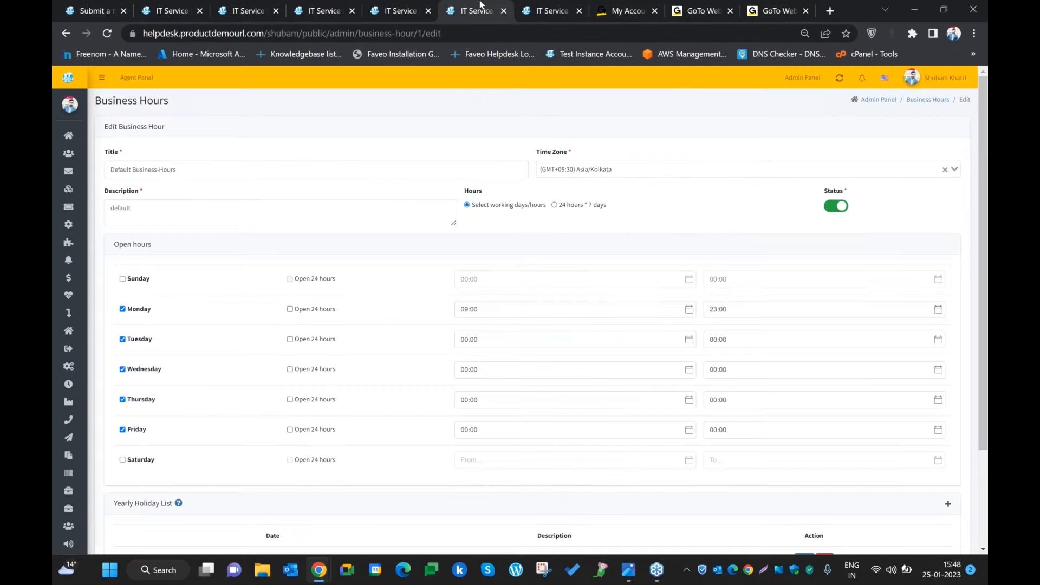
{"action": "left_click", "coordinate": [547, 11]}
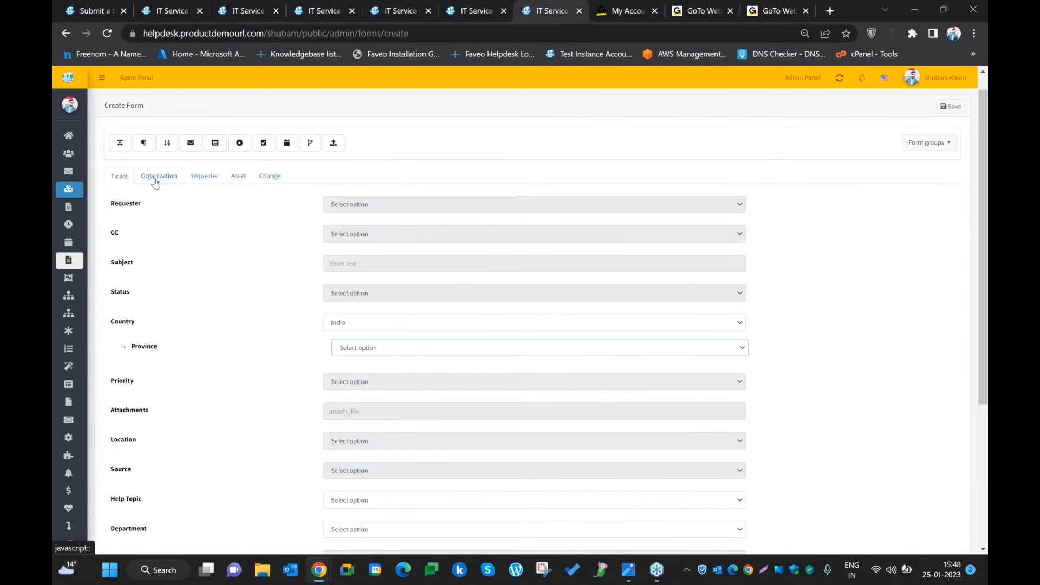
{"action": "left_click", "coordinate": [154, 181]}
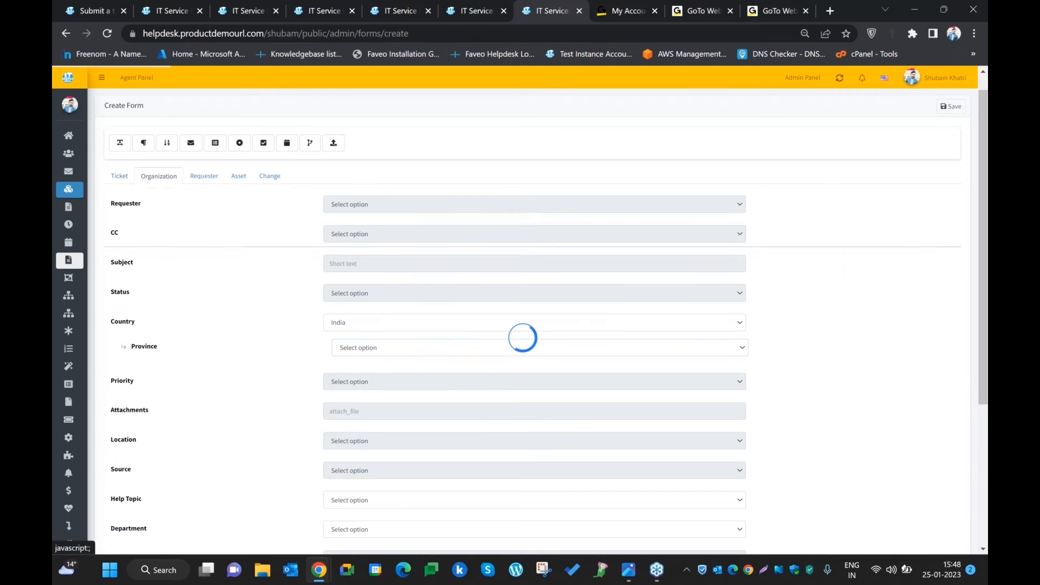
{"action": "left_click", "coordinate": [206, 198]}
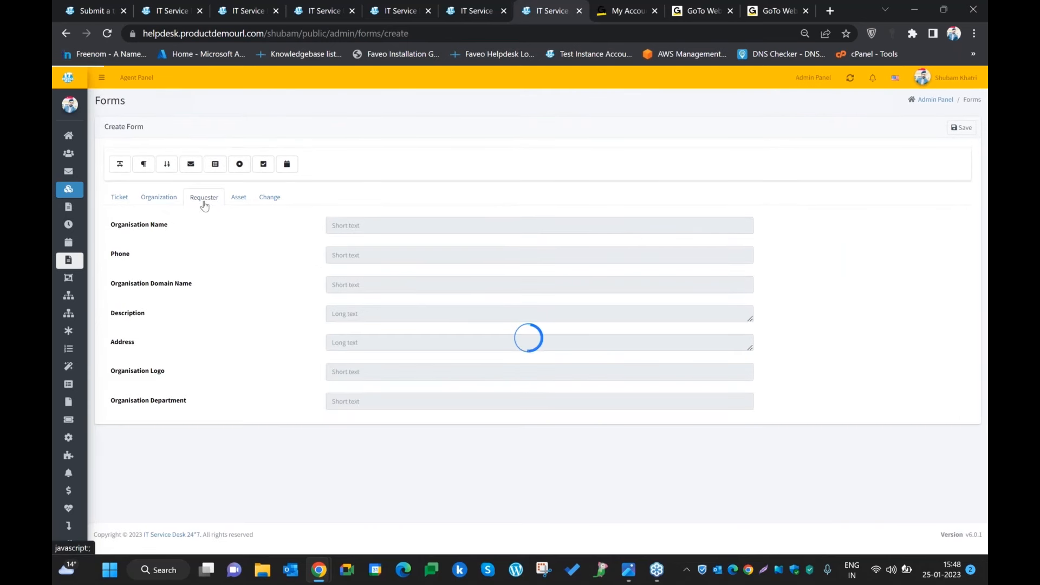
{"action": "left_click", "coordinate": [234, 201]}
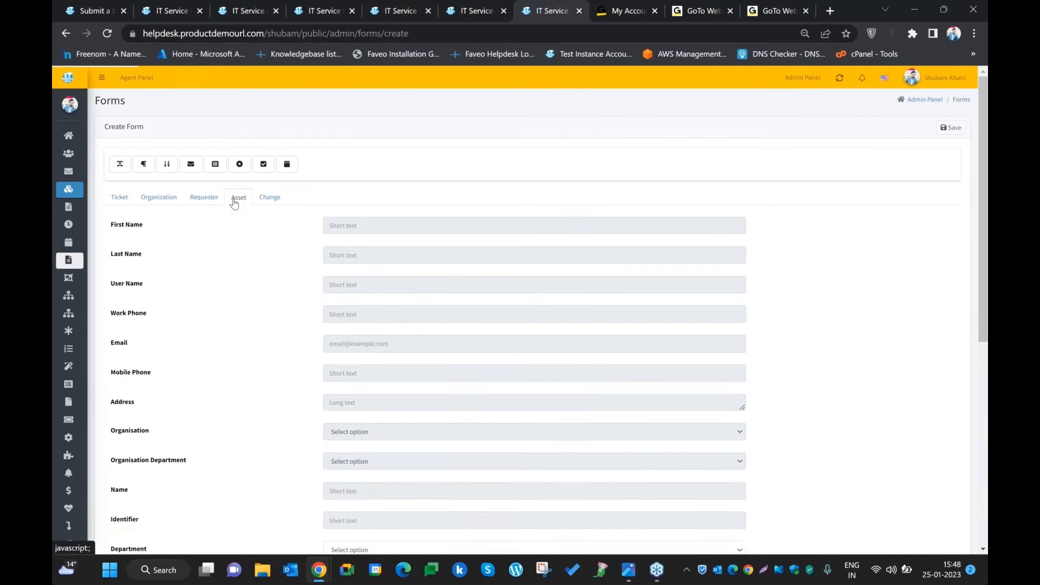
{"action": "left_click", "coordinate": [268, 200]}
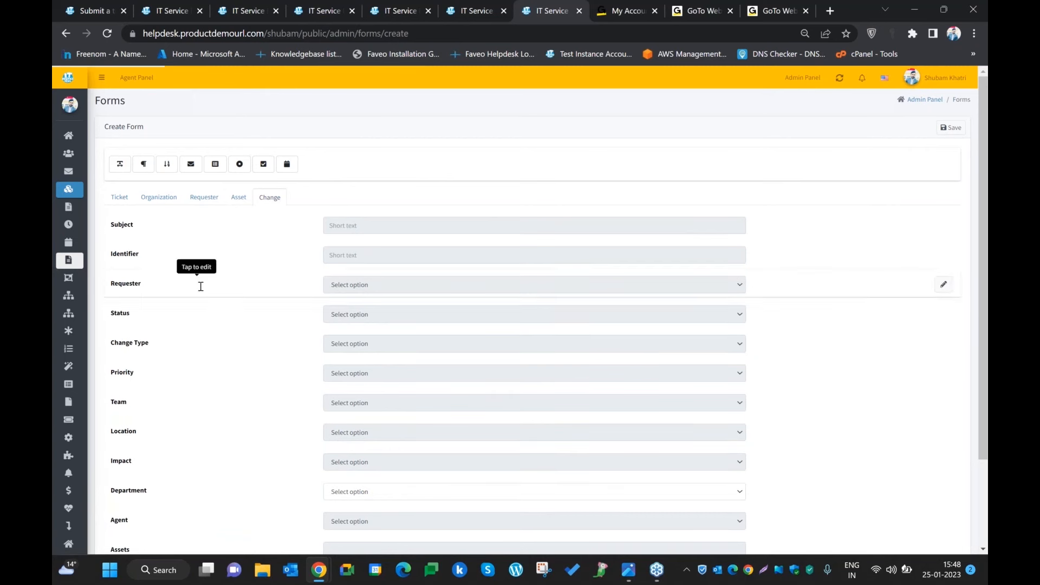
{"action": "left_click", "coordinate": [120, 199]}
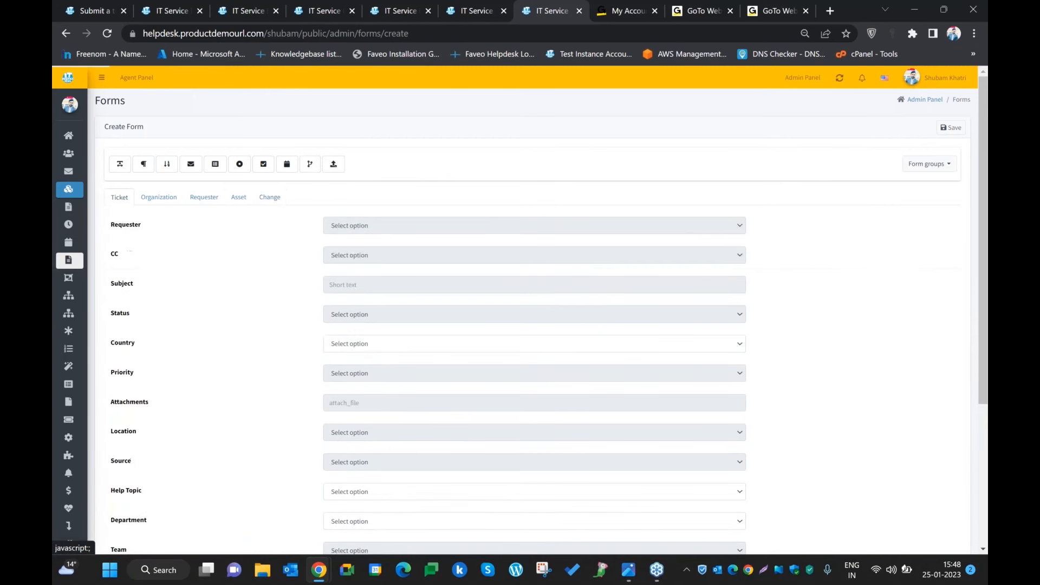
- Start a new SLA plan from the admin panel and name it Test SLA
{"action": "left_click", "coordinate": [925, 101]}
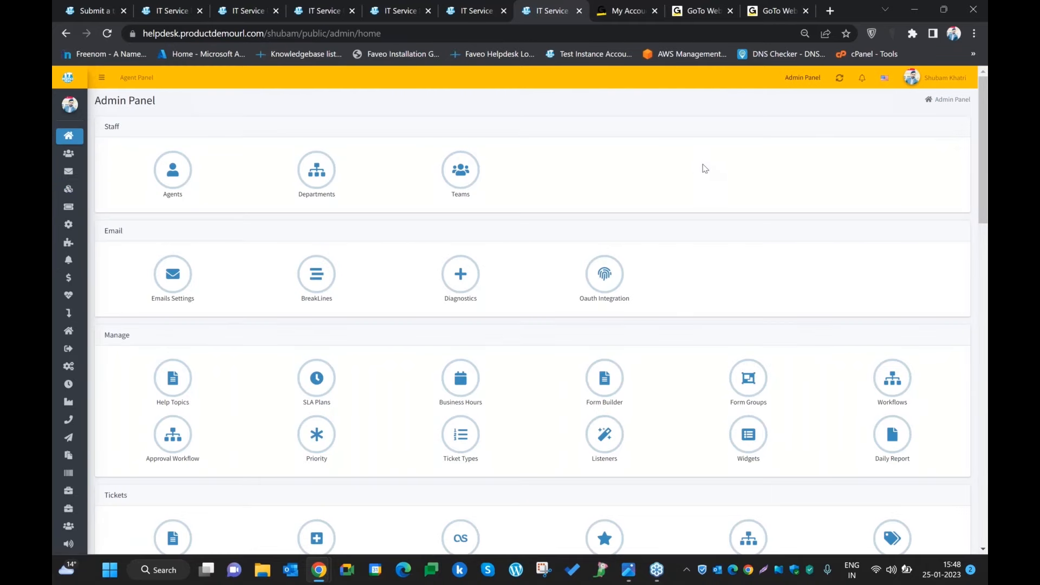
{"action": "scroll", "coordinate": [693, 193], "scroll_direction": "down", "scroll_amount": 1}
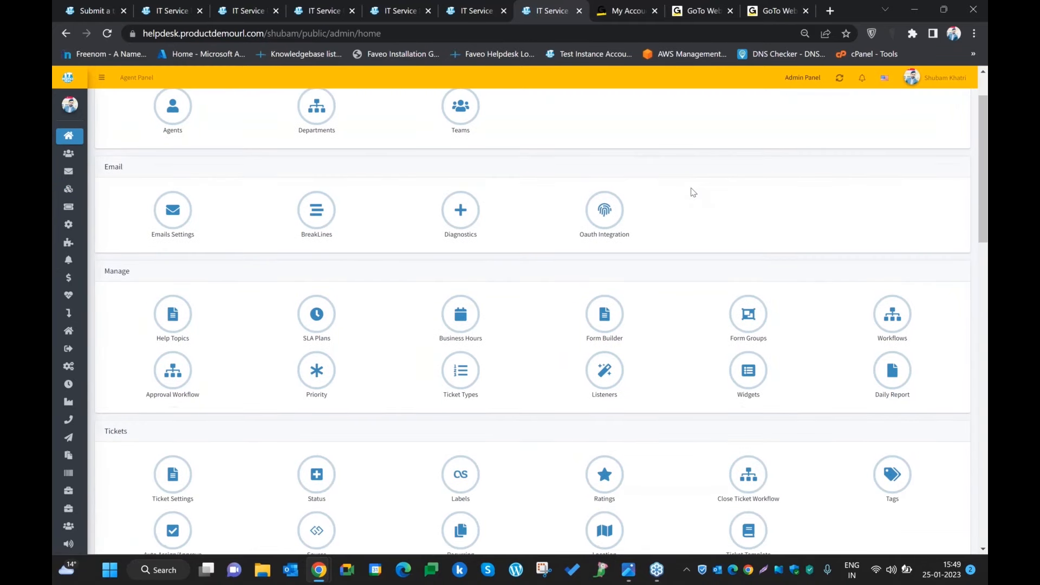
{"action": "scroll", "coordinate": [278, 285], "scroll_direction": "up", "scroll_amount": 1}
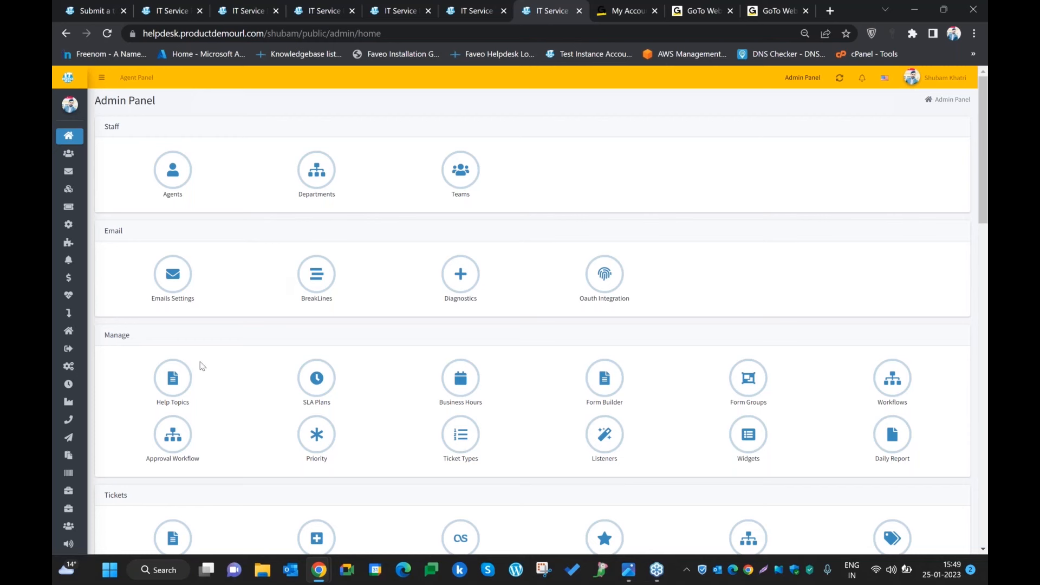
{"action": "left_click", "coordinate": [318, 386]}
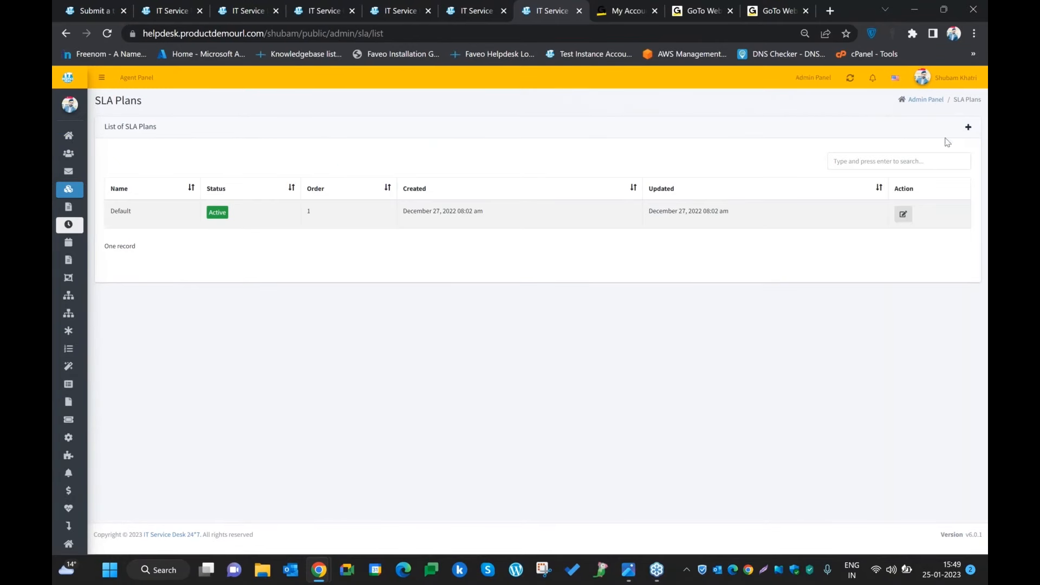
{"action": "left_click", "coordinate": [967, 132]}
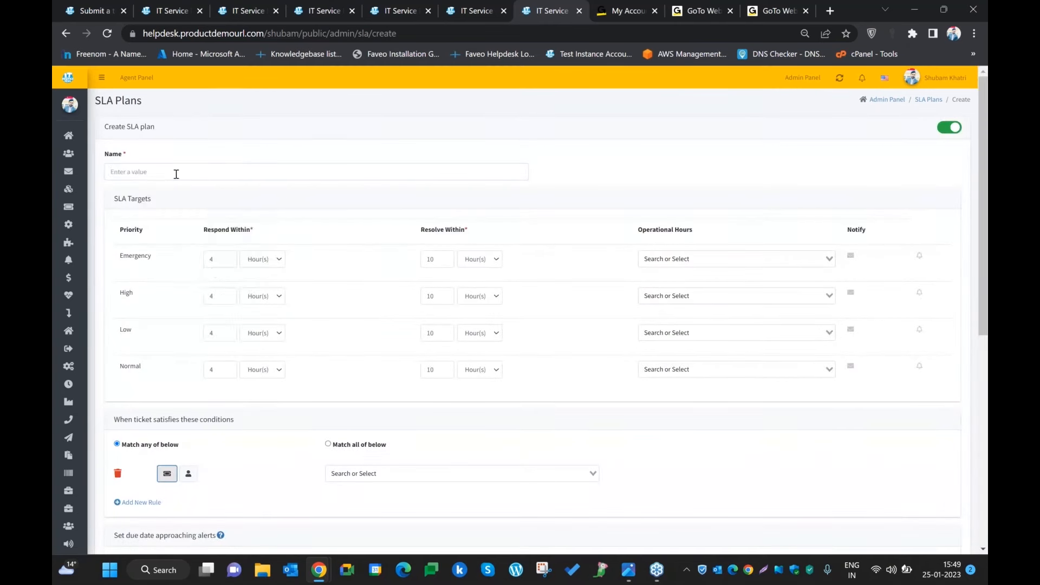
{"action": "left_click", "coordinate": [176, 174]}
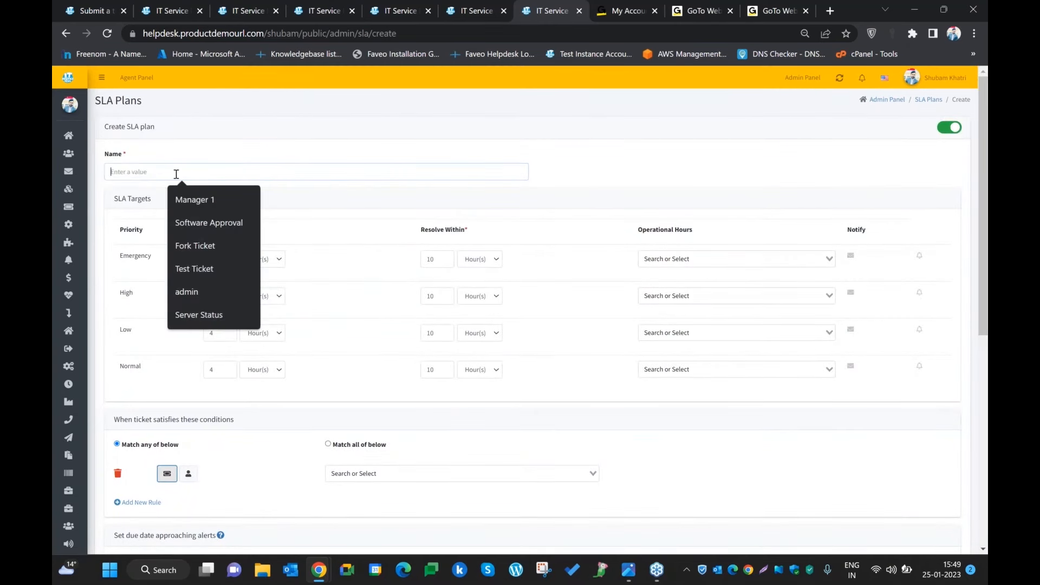
{"action": "type", "text": "Test SLA"}
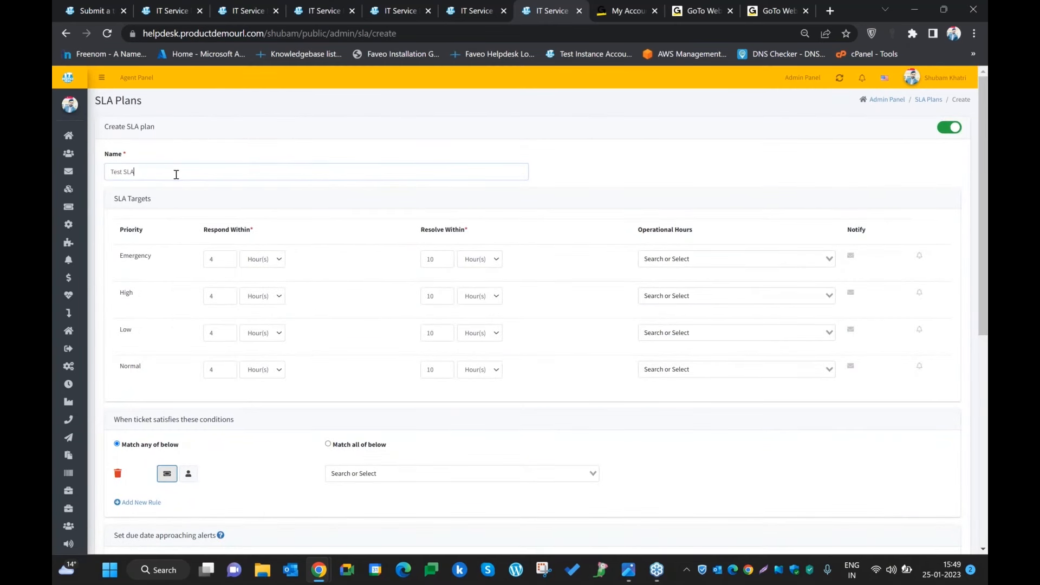
- Set the Emergency priority's SLA targets to respond within 2 minutes and resolve within 5 minutes
{"action": "left_click", "coordinate": [228, 261]}
{"action": "key", "text": "BackSpace"}
{"action": "type", "text": "2"}
{"action": "left_click", "coordinate": [262, 259]}
{"action": "left_click", "coordinate": [257, 272]}
{"action": "left_click", "coordinate": [443, 262]}
{"action": "key", "text": "BackSpace"}
{"action": "type", "text": "5"}
{"action": "left_click", "coordinate": [494, 259]}
{"action": "left_click", "coordinate": [474, 273]}
- Delete the empty rule from the SLA plan's ticket conditions
{"action": "scroll", "coordinate": [523, 336], "scroll_direction": "down", "scroll_amount": 3}
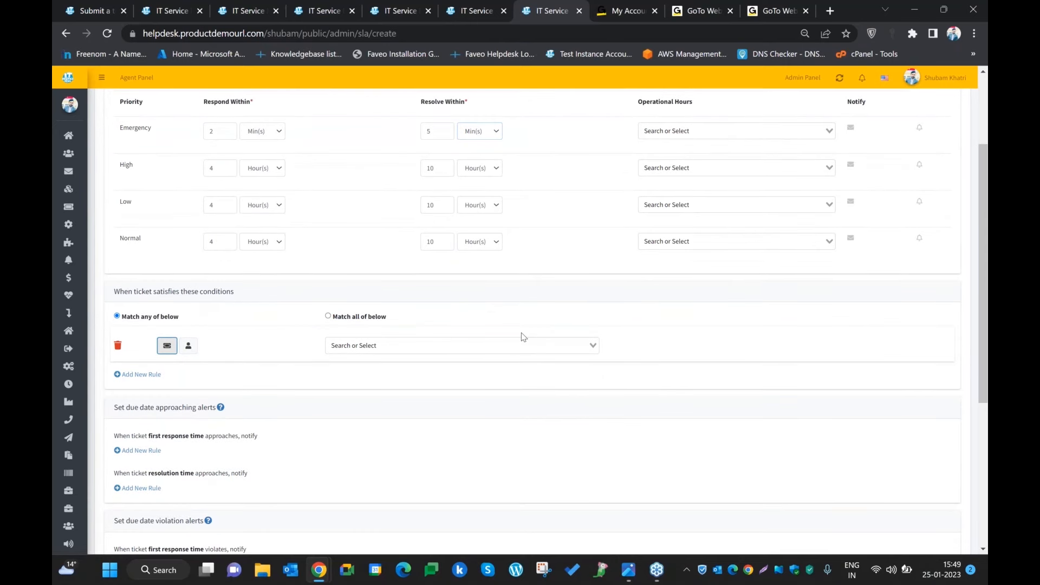
{"action": "left_click", "coordinate": [118, 345]}
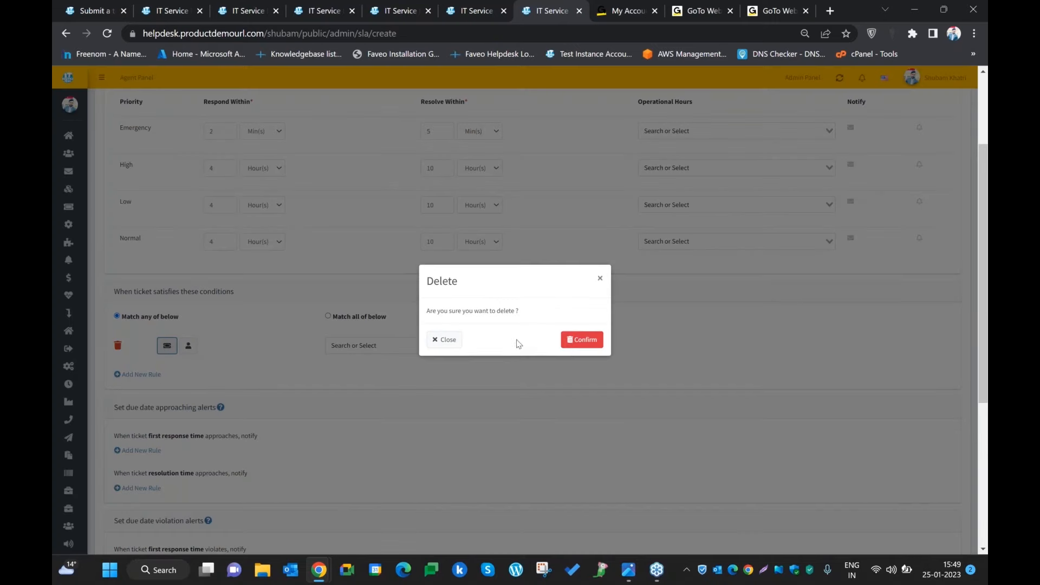
{"action": "left_click", "coordinate": [566, 340]}
{"action": "scroll", "coordinate": [545, 360], "scroll_direction": "up", "scroll_amount": 3}
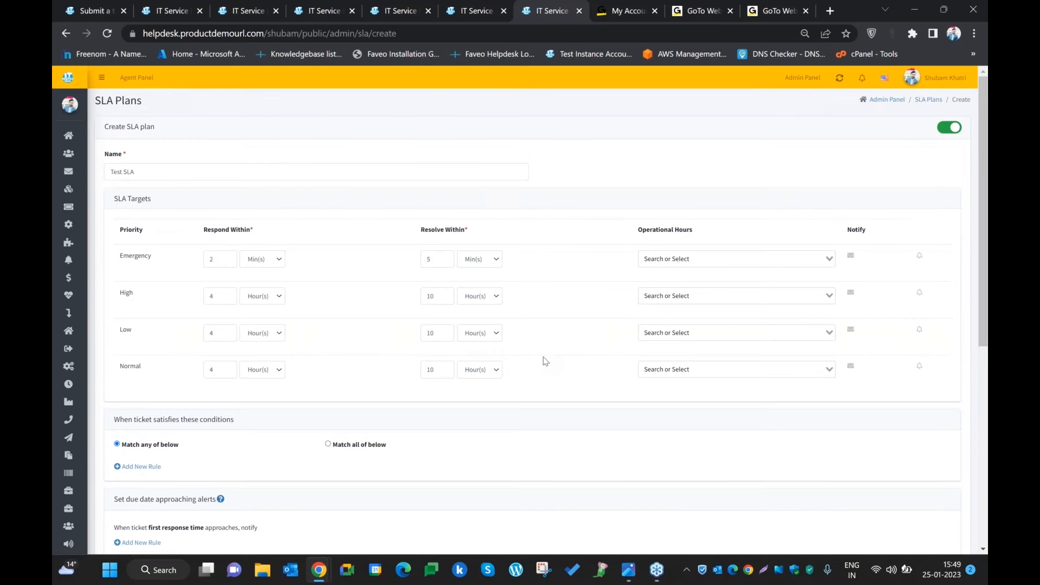
- Try to save the Test SLA plan without any ticket condition rule
{"action": "scroll", "coordinate": [545, 360], "scroll_direction": "down", "scroll_amount": 1}
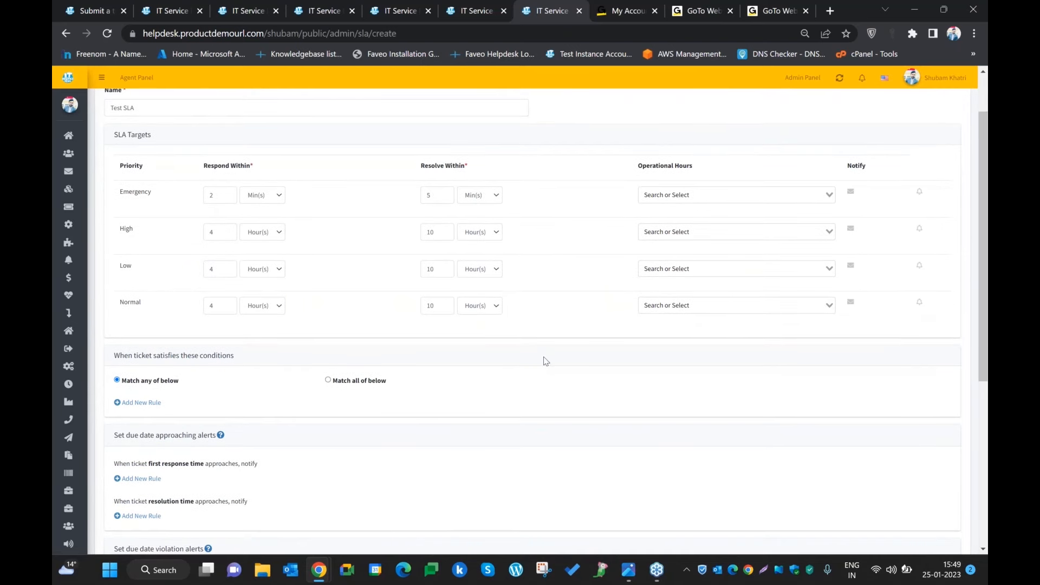
{"action": "scroll", "coordinate": [545, 361], "scroll_direction": "down", "scroll_amount": 5}
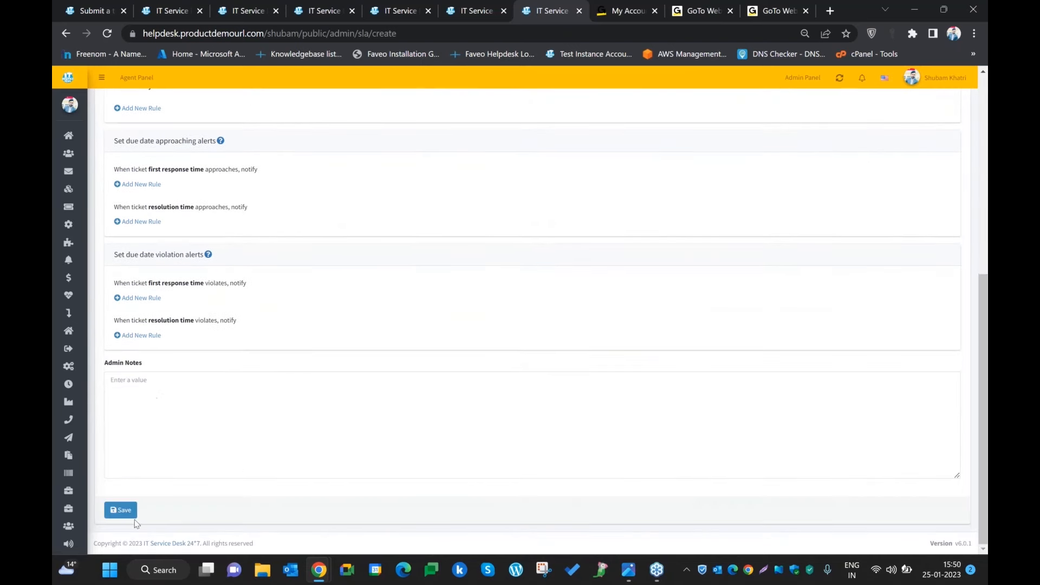
{"action": "left_click", "coordinate": [123, 515]}
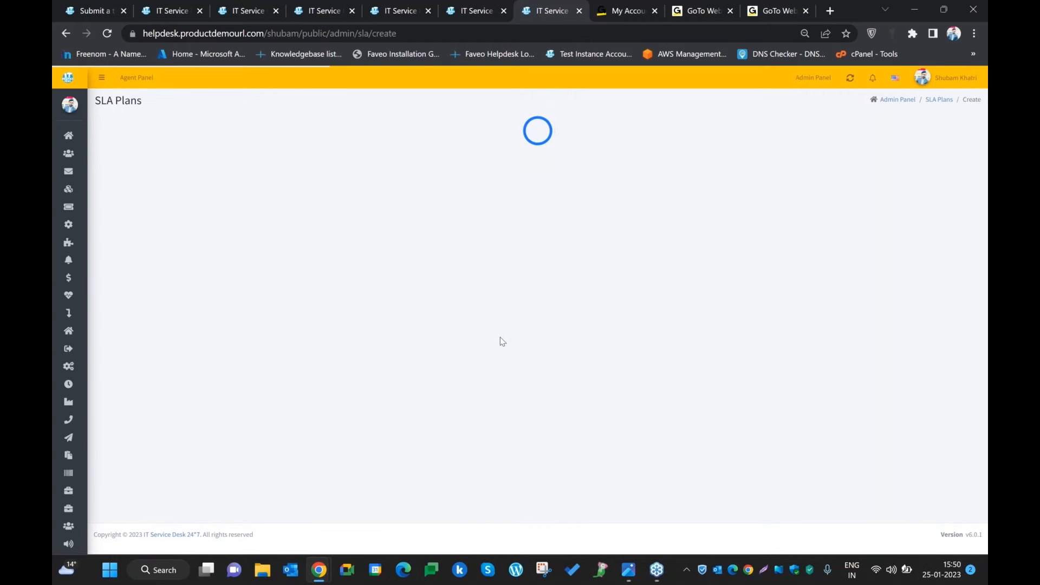
- Set the SLA plan's ticket condition to Department equal to Support and save the plan
{"action": "scroll", "coordinate": [389, 304], "scroll_direction": "down", "scroll_amount": 1}
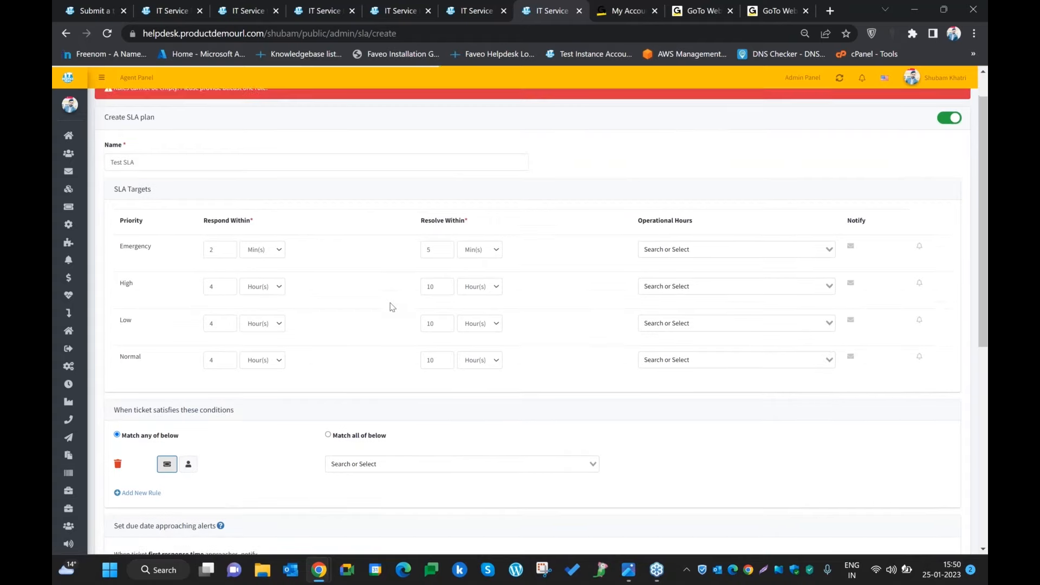
{"action": "scroll", "coordinate": [389, 310], "scroll_direction": "down", "scroll_amount": 2}
{"action": "left_click", "coordinate": [389, 290]}
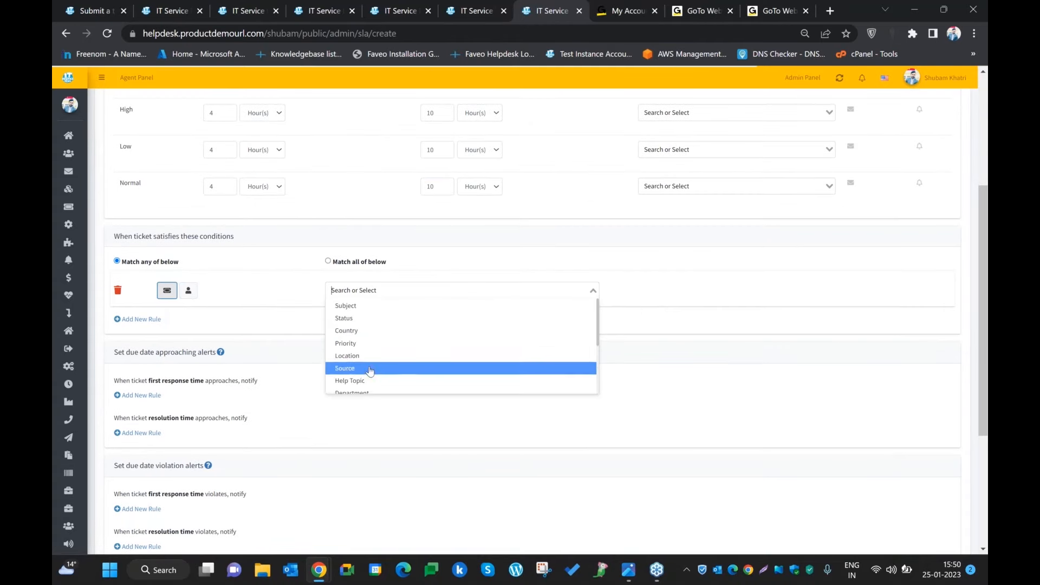
{"action": "scroll", "coordinate": [377, 349], "scroll_direction": "down", "scroll_amount": 2}
{"action": "scroll", "coordinate": [375, 320], "scroll_direction": "up", "scroll_amount": 2}
{"action": "left_click", "coordinate": [373, 303]}
{"action": "left_click", "coordinate": [790, 287]}
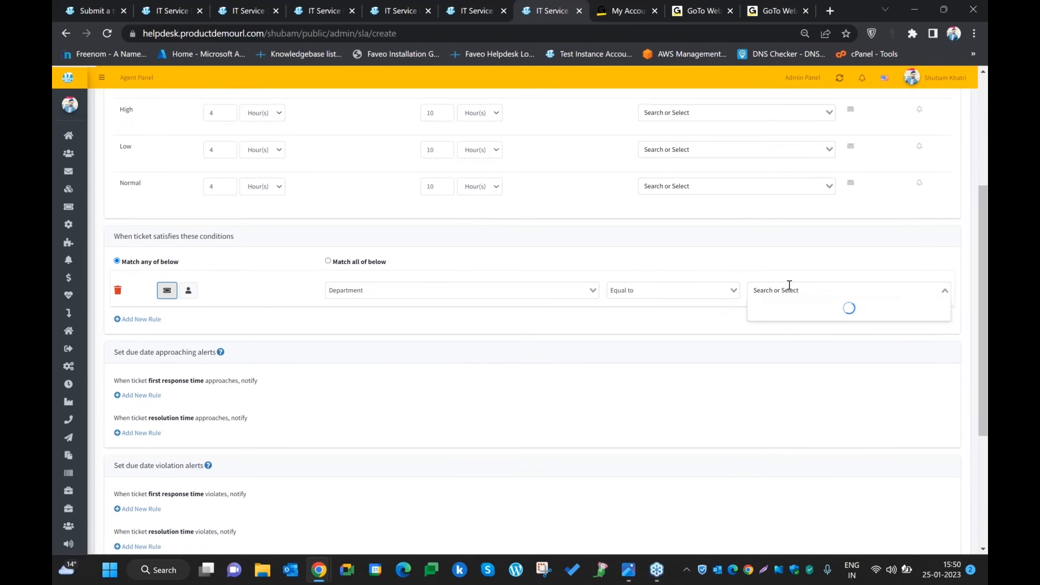
{"action": "left_click", "coordinate": [769, 330]}
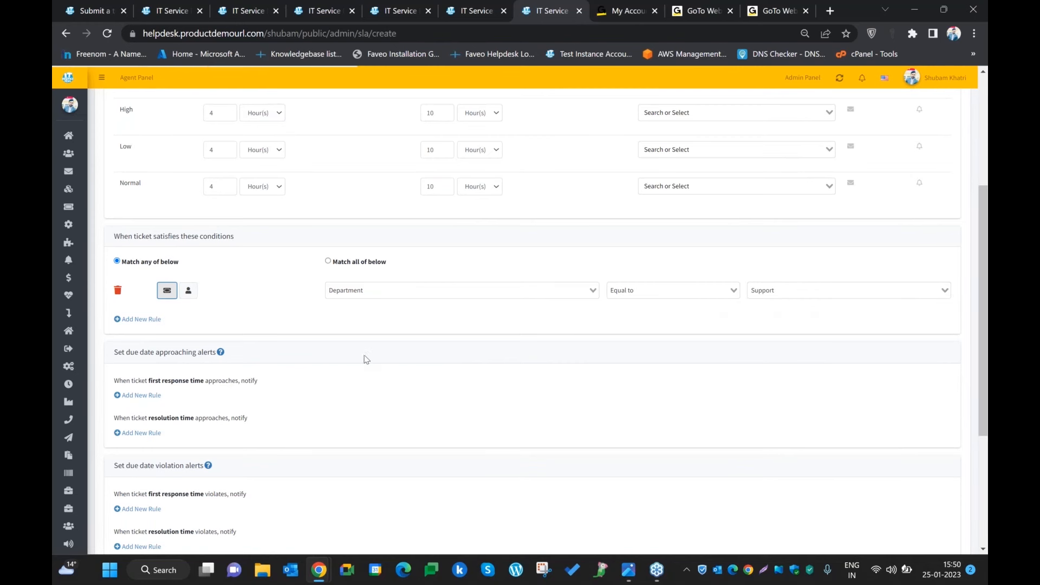
{"action": "scroll", "coordinate": [357, 369], "scroll_direction": "down", "scroll_amount": 4}
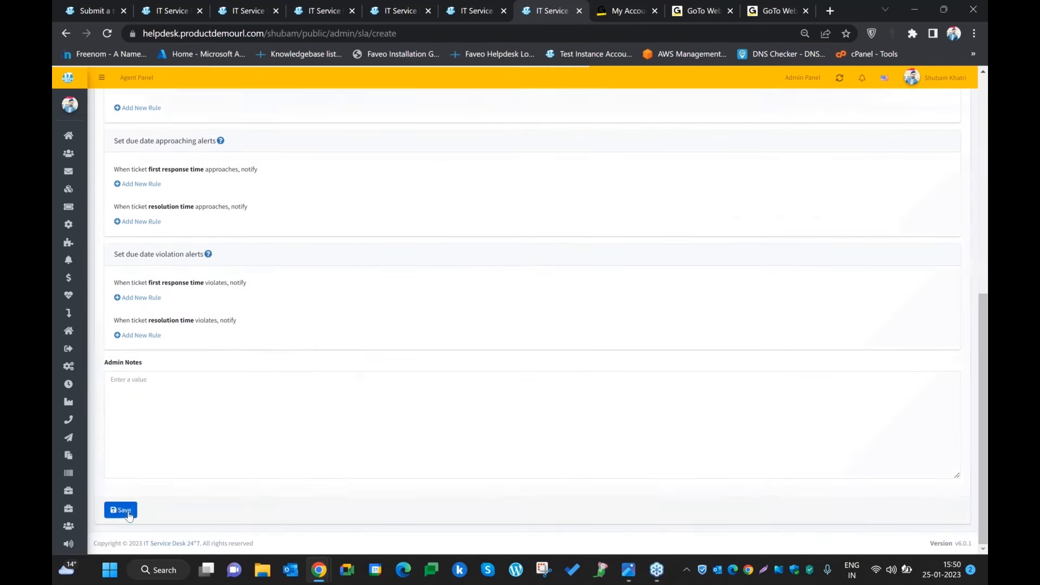
{"action": "left_click", "coordinate": [122, 511]}
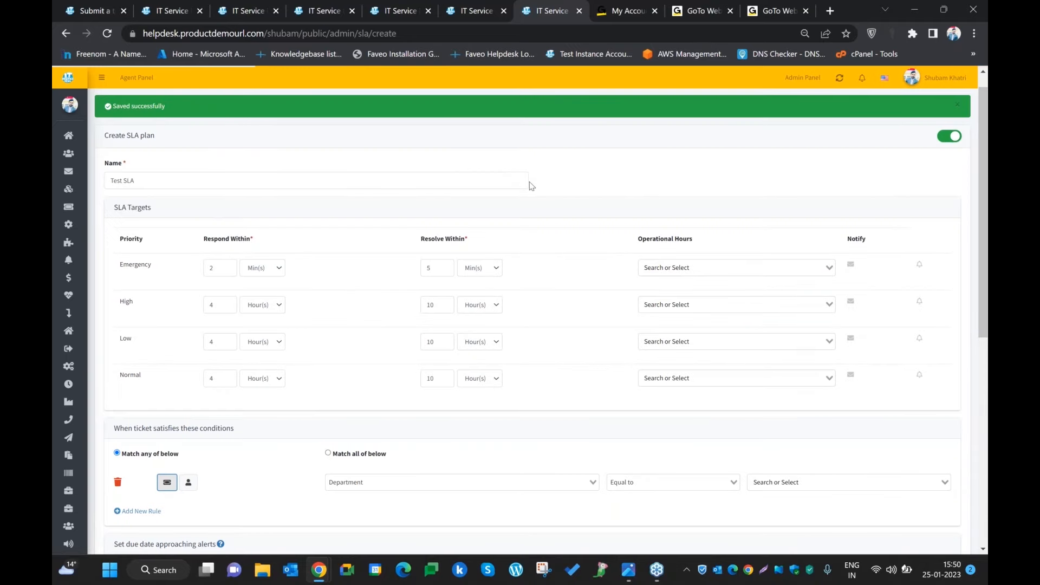
- Start a new business hours record from the Business Hours list and title it Test Business hours
{"action": "left_click", "coordinate": [473, 11]}
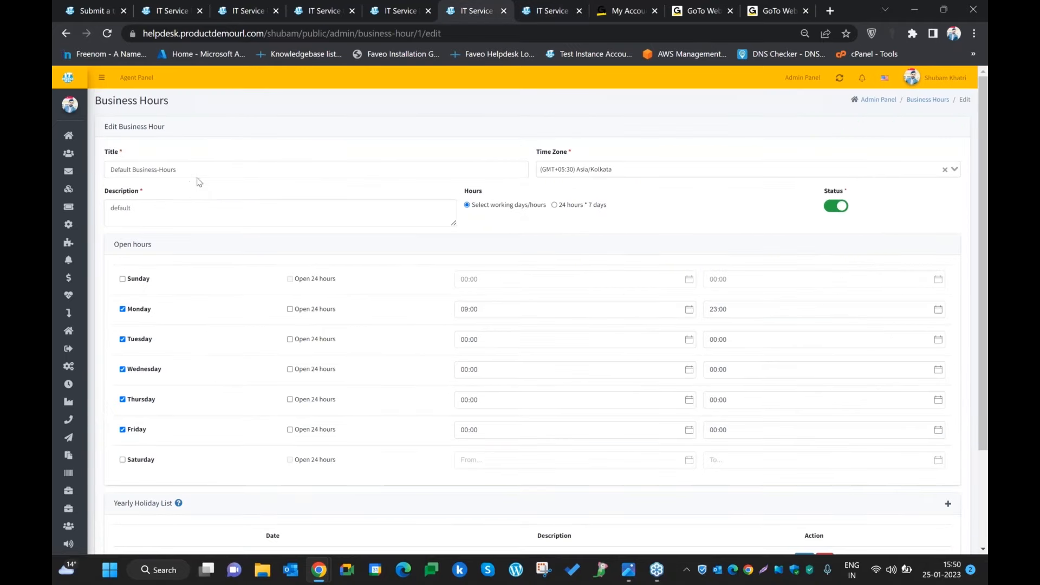
{"action": "left_click", "coordinate": [929, 100]}
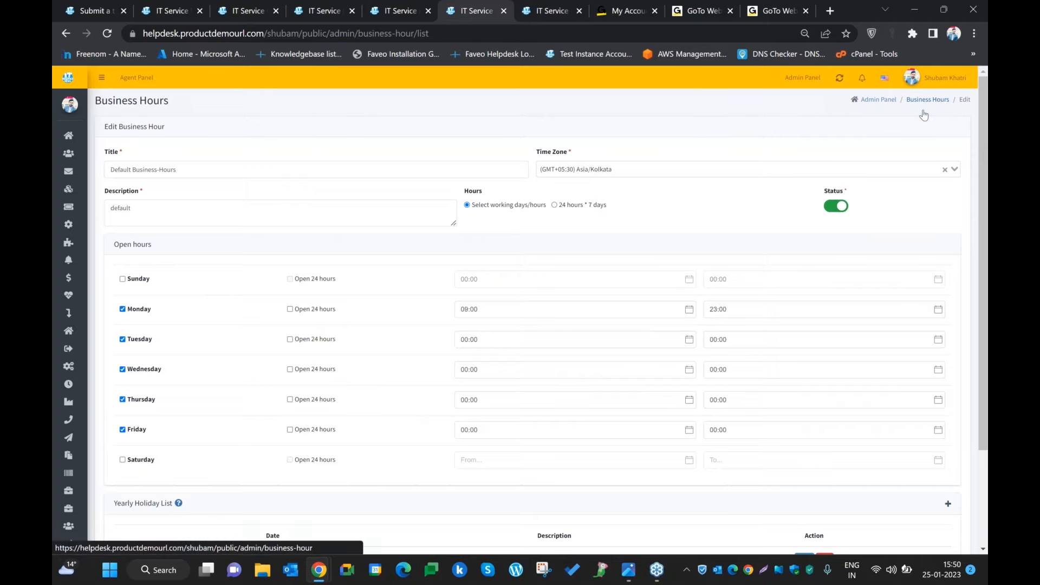
{"action": "left_click", "coordinate": [969, 127]}
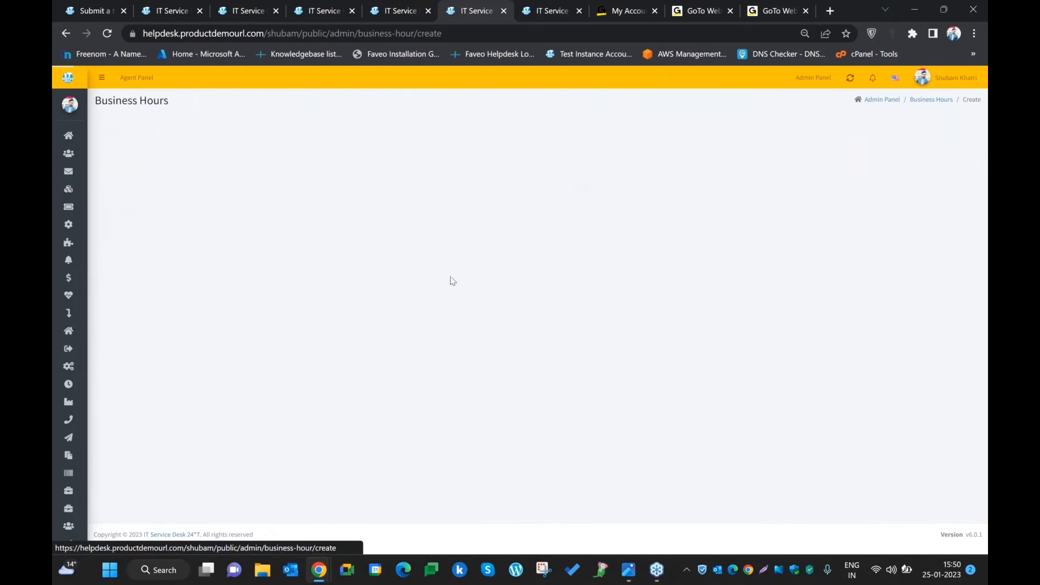
{"action": "left_click", "coordinate": [210, 170]}
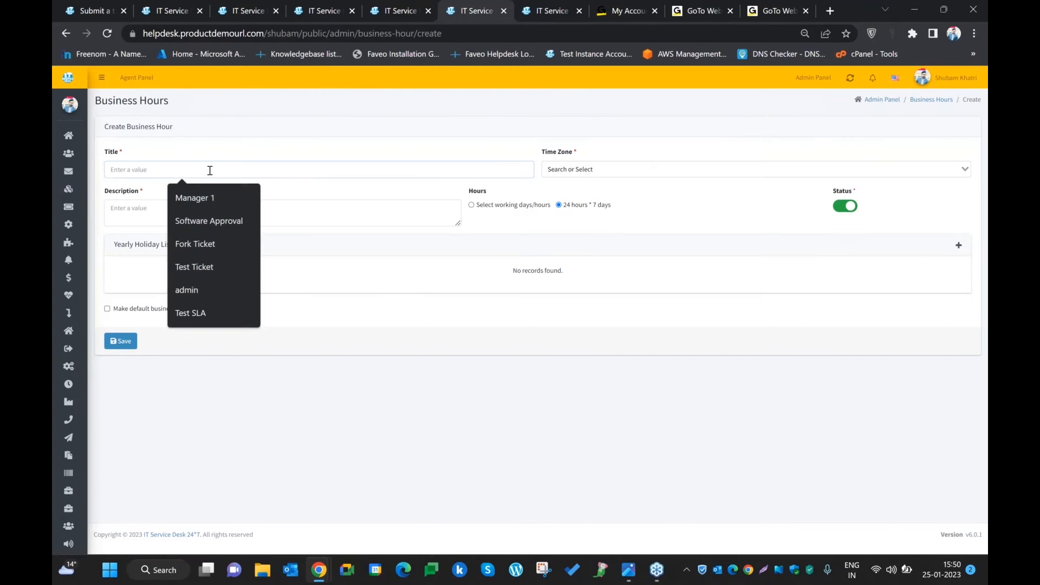
{"action": "type", "text": "Test Bu"}
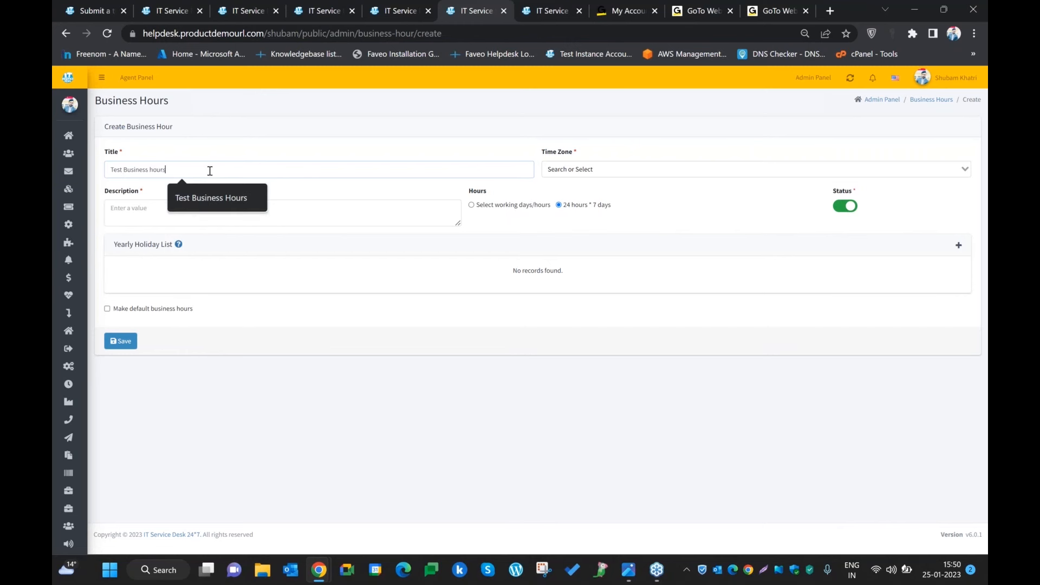
{"action": "type", "text": "siness hours"}
- Restrict the business hours to selected working days excluding Sunday, in the (GMT+05:30) Asia/Kolkata time zone
{"action": "left_click", "coordinate": [473, 204]}
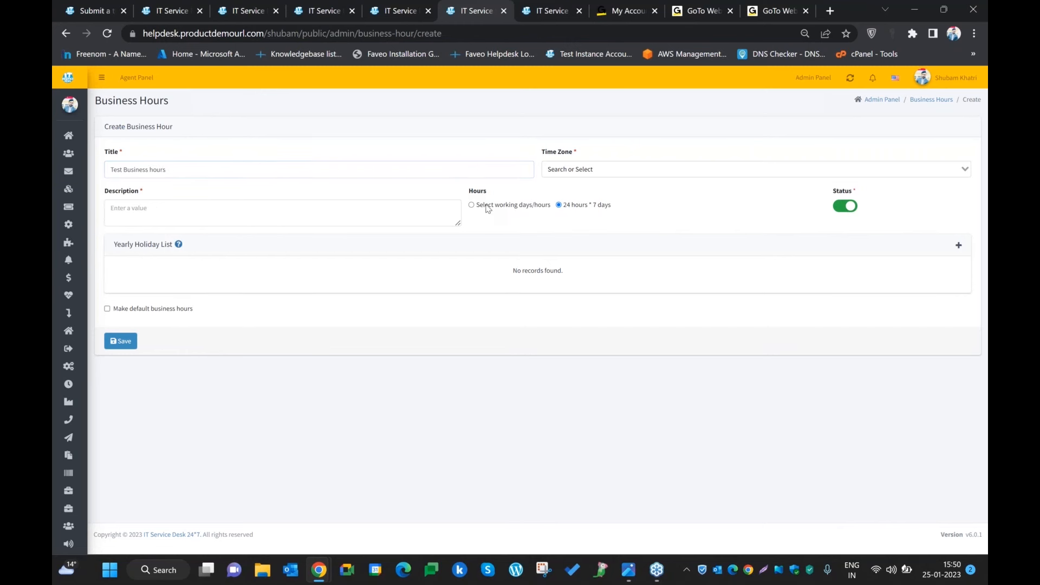
{"action": "left_click", "coordinate": [575, 168]}
{"action": "type", "text": "in"}
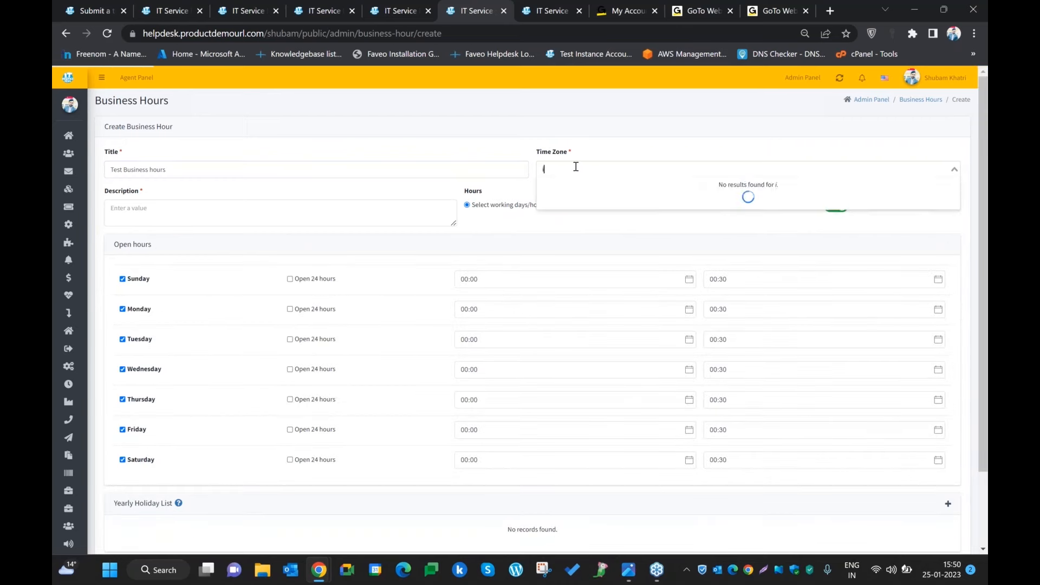
{"action": "key", "text": "BackSpace"}
{"action": "key", "text": "BackSpace"}
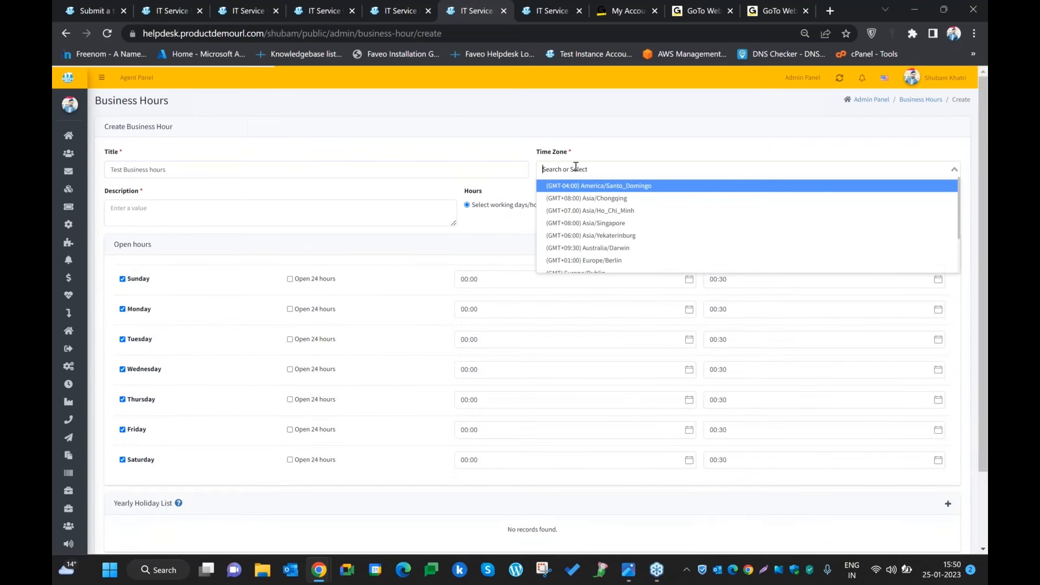
{"action": "type", "text": "kolk"}
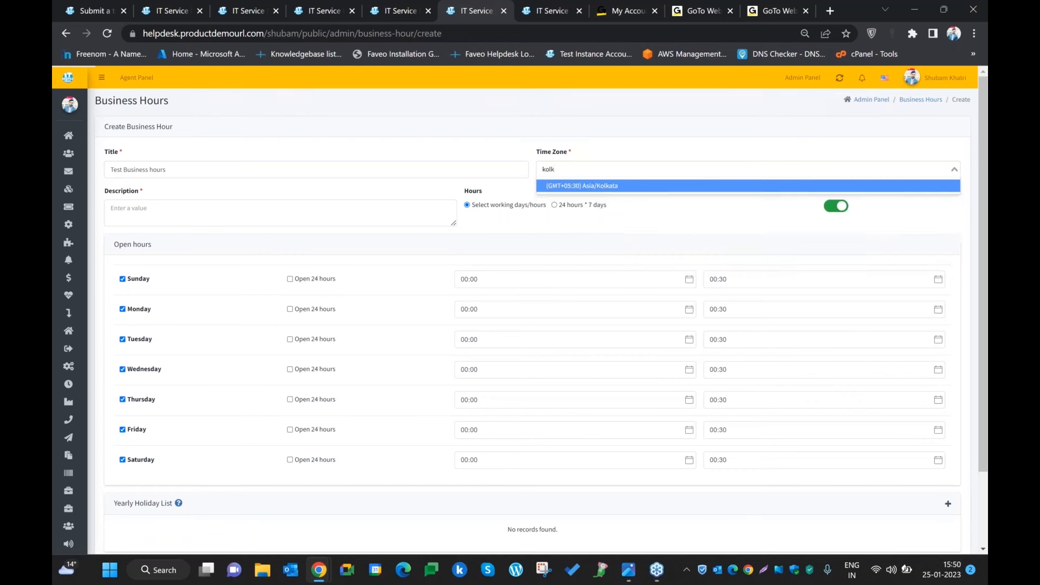
{"action": "left_click", "coordinate": [600, 189]}
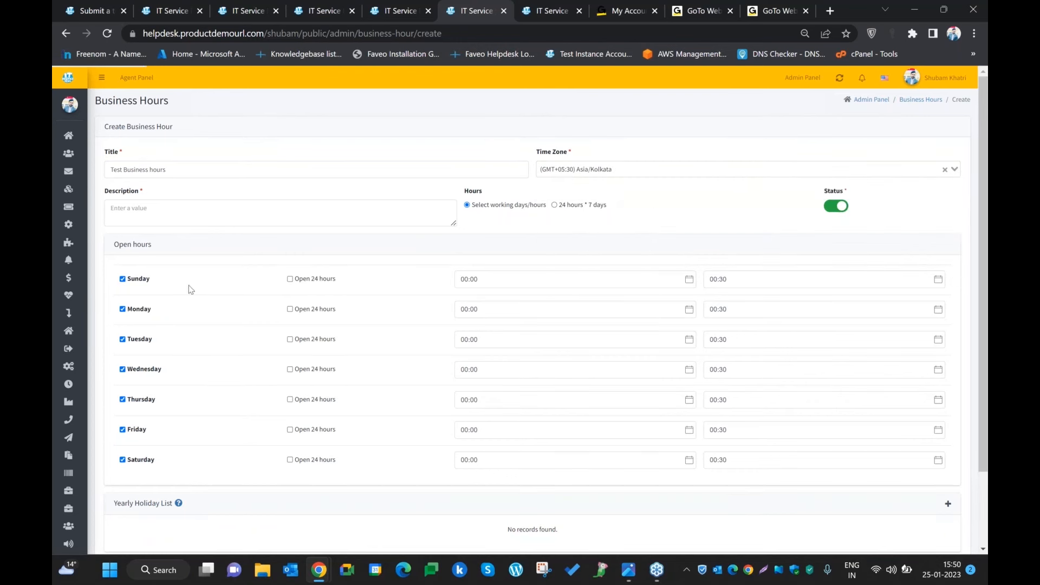
{"action": "left_click", "coordinate": [122, 279]}
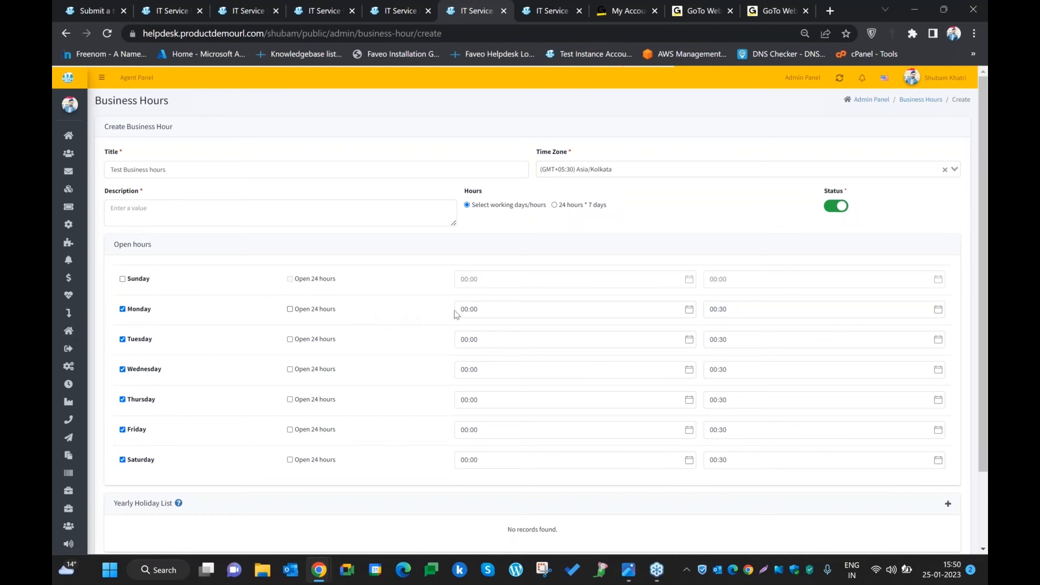
- Set Monday's open hours from 09:00 to 23:30
{"action": "left_click", "coordinate": [482, 311]}
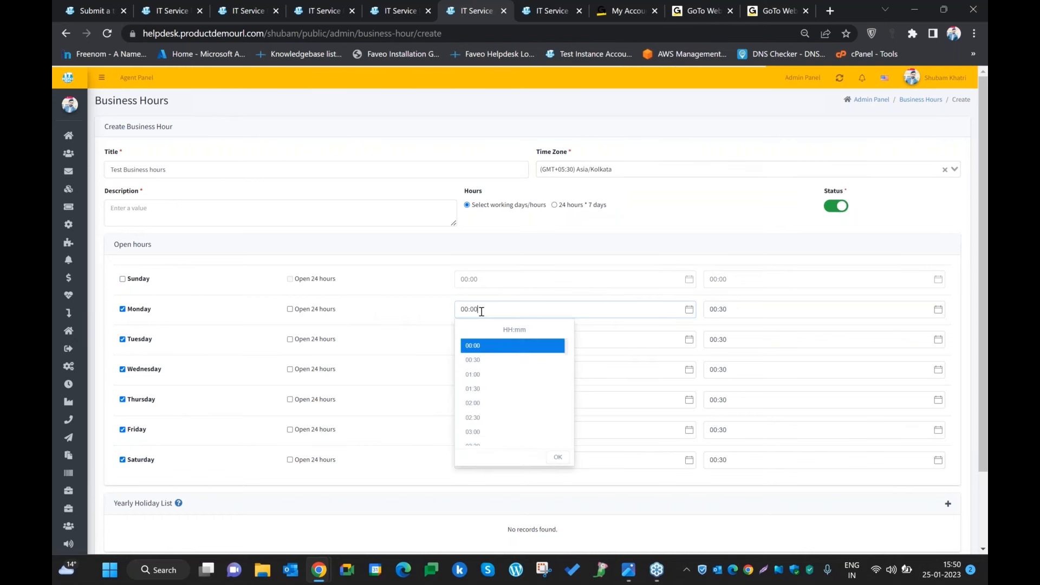
{"action": "scroll", "coordinate": [499, 413], "scroll_direction": "down", "scroll_amount": 3}
{"action": "left_click", "coordinate": [495, 415]}
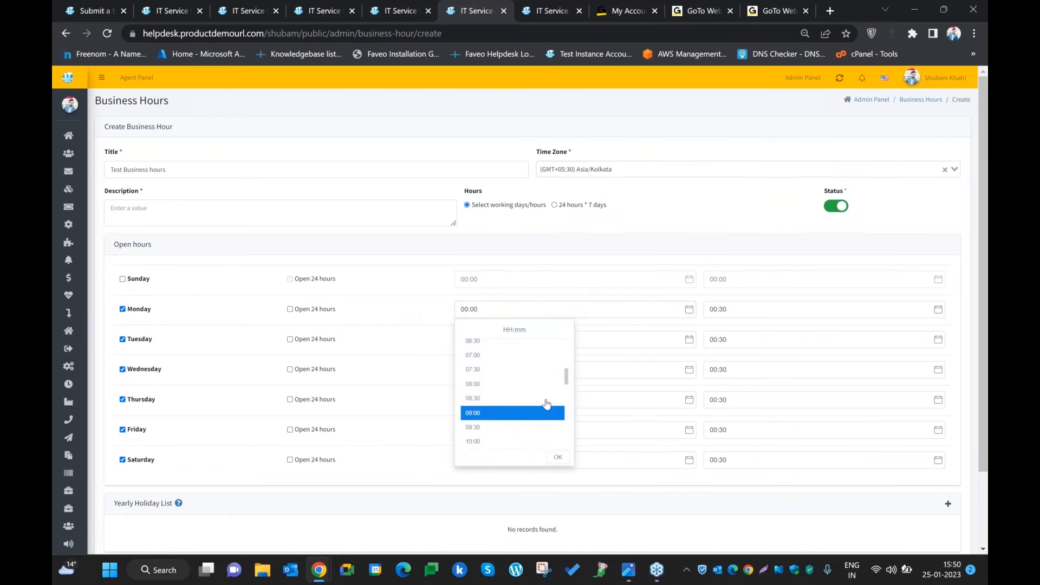
{"action": "left_click", "coordinate": [558, 456]}
{"action": "left_click", "coordinate": [927, 309]}
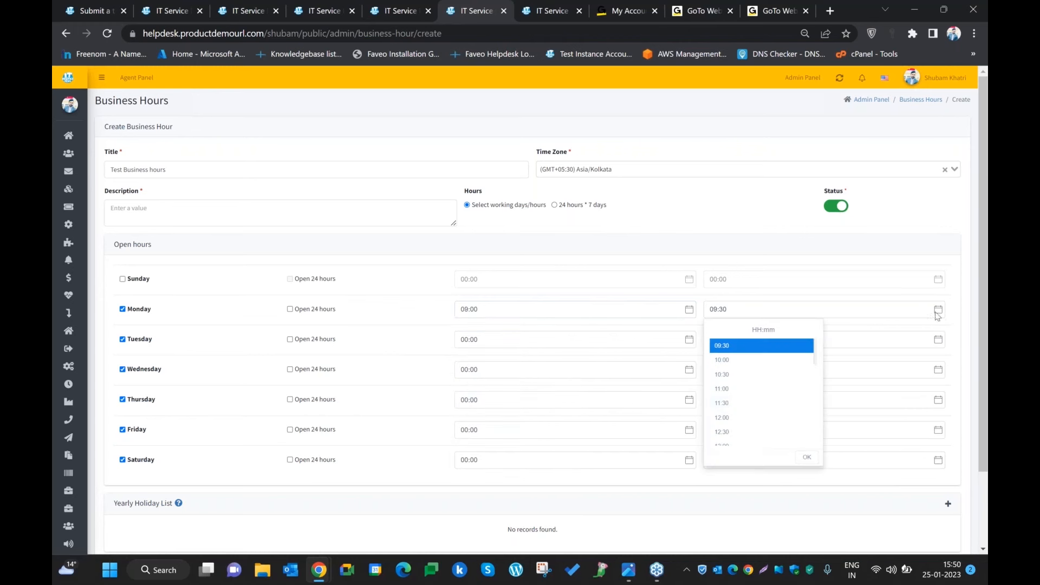
{"action": "scroll", "coordinate": [747, 414], "scroll_direction": "down", "scroll_amount": 10}
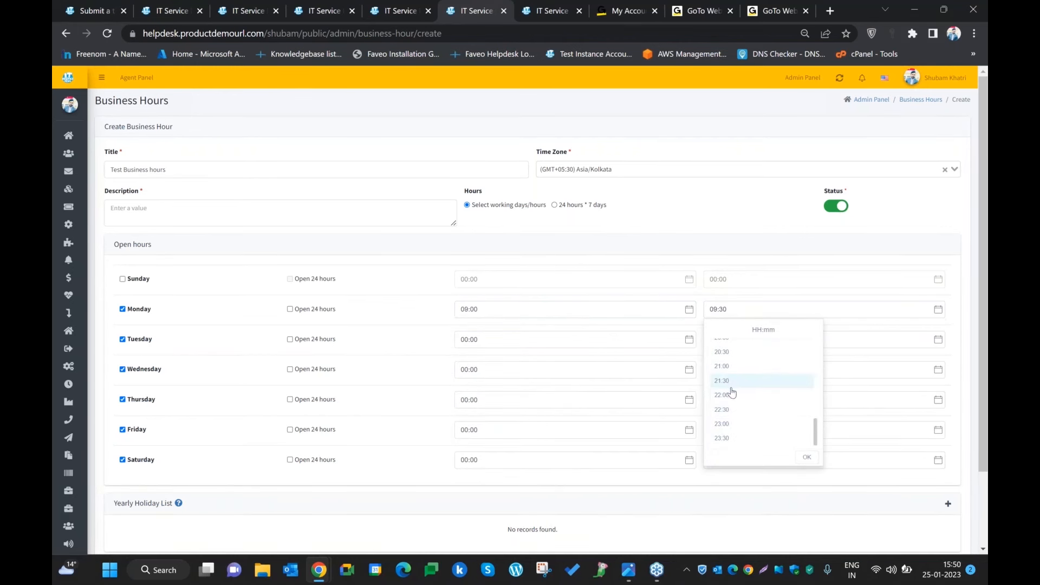
{"action": "left_click", "coordinate": [722, 438]}
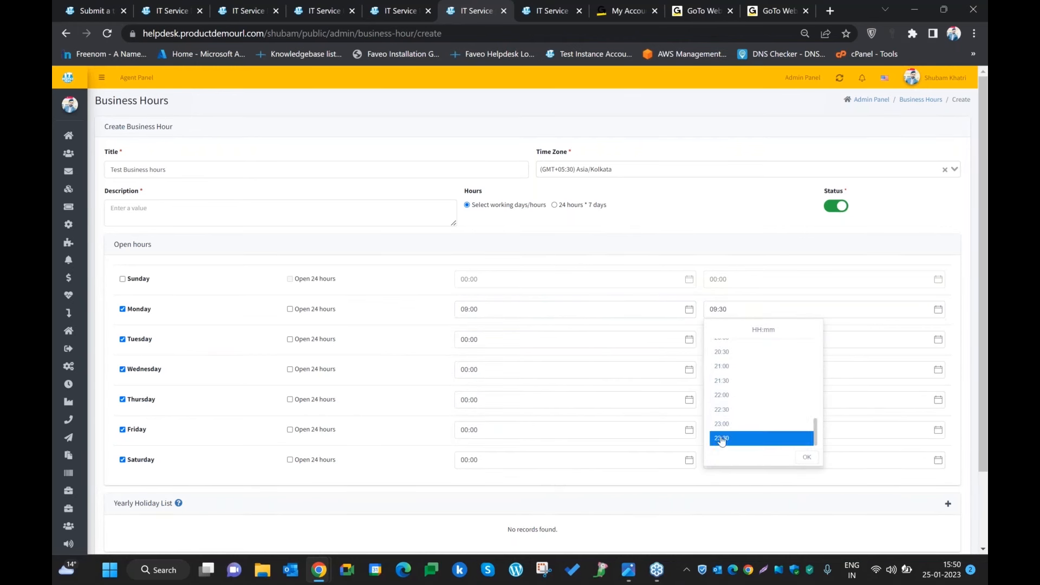
{"action": "left_click", "coordinate": [806, 457]}
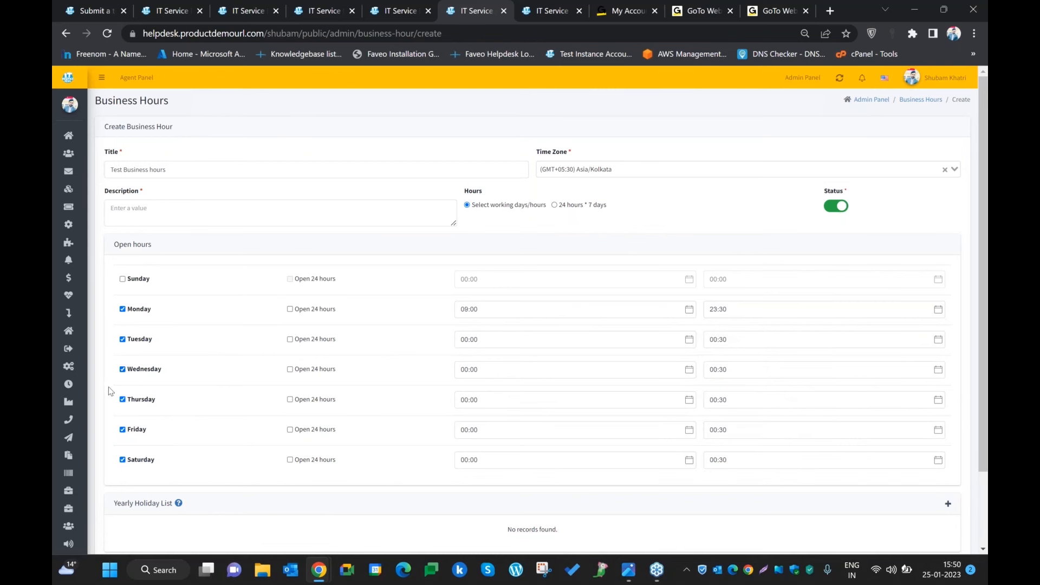
- Exclude Thursday, Friday, Saturday and Monday from the working days
{"action": "left_click", "coordinate": [123, 400]}
{"action": "left_click", "coordinate": [123, 430]}
{"action": "left_click", "coordinate": [123, 460]}
{"action": "left_click", "coordinate": [122, 309]}
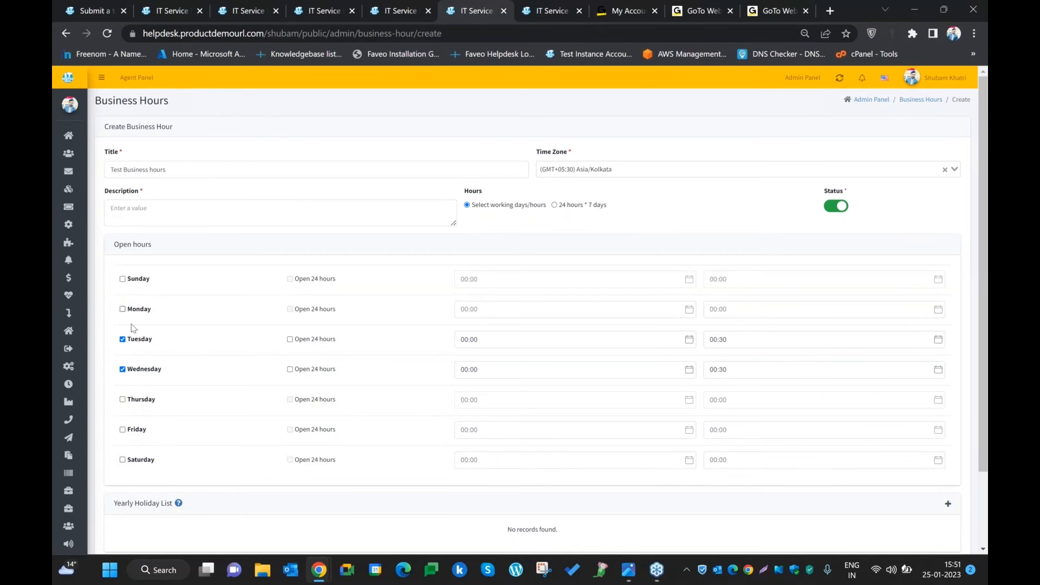
- Set Tuesday's open hours from 09:00 to 23:00
{"action": "left_click", "coordinate": [495, 342]}
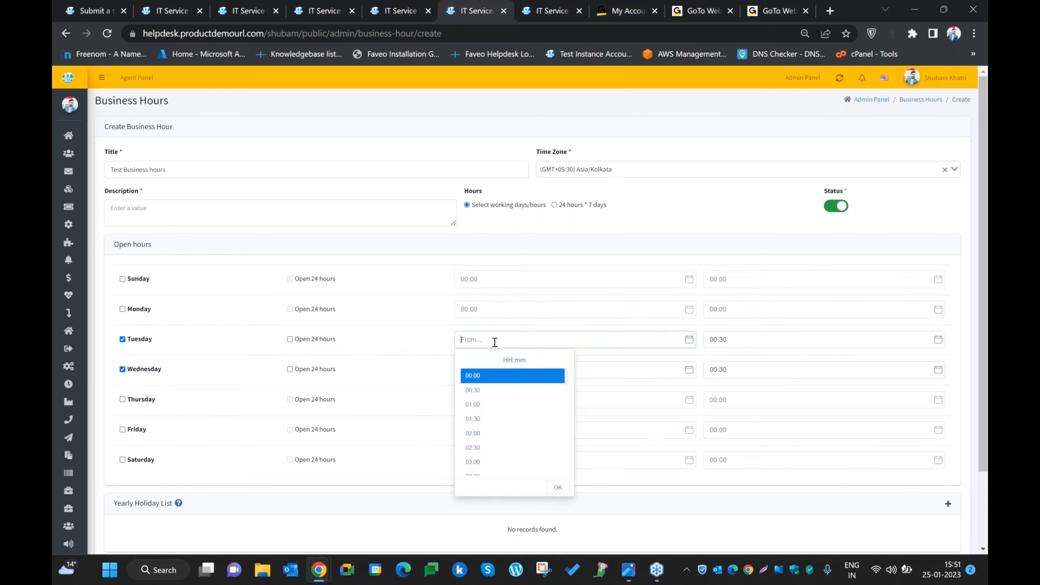
{"action": "scroll", "coordinate": [503, 421], "scroll_direction": "down", "scroll_amount": 5}
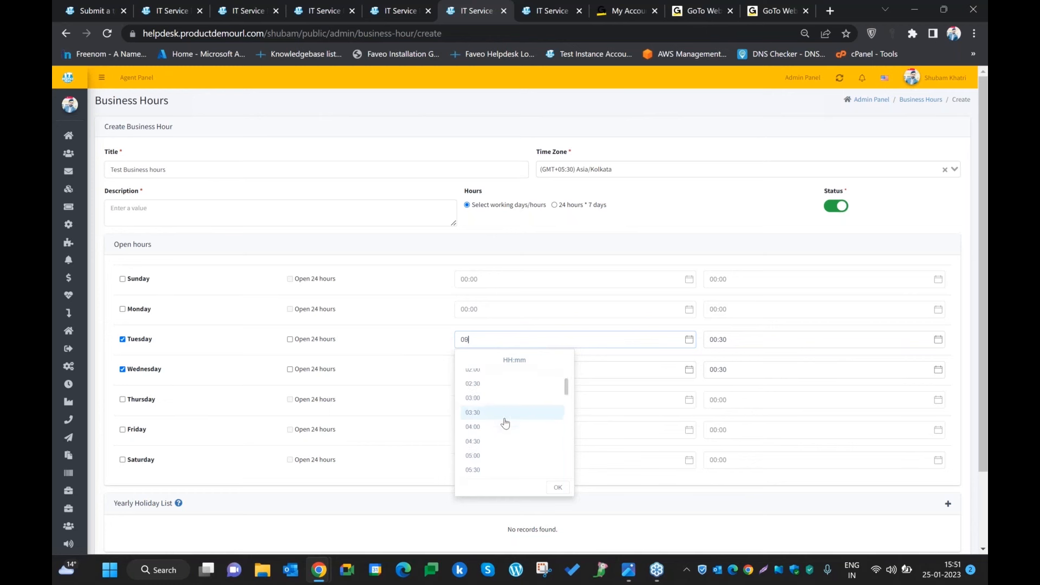
{"action": "scroll", "coordinate": [500, 431], "scroll_direction": "down", "scroll_amount": 2}
{"action": "left_click", "coordinate": [486, 443]}
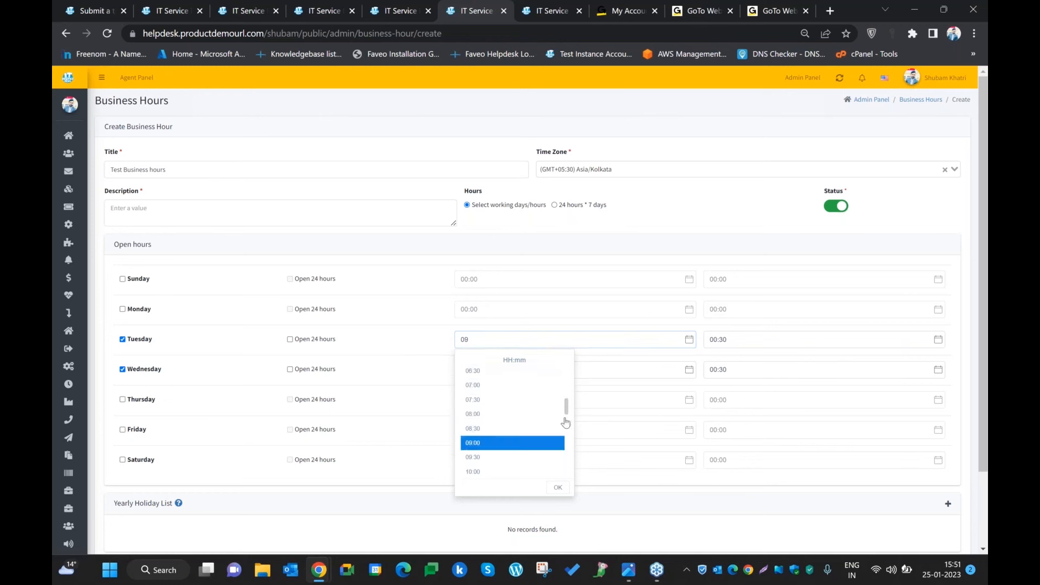
{"action": "left_click", "coordinate": [566, 486]}
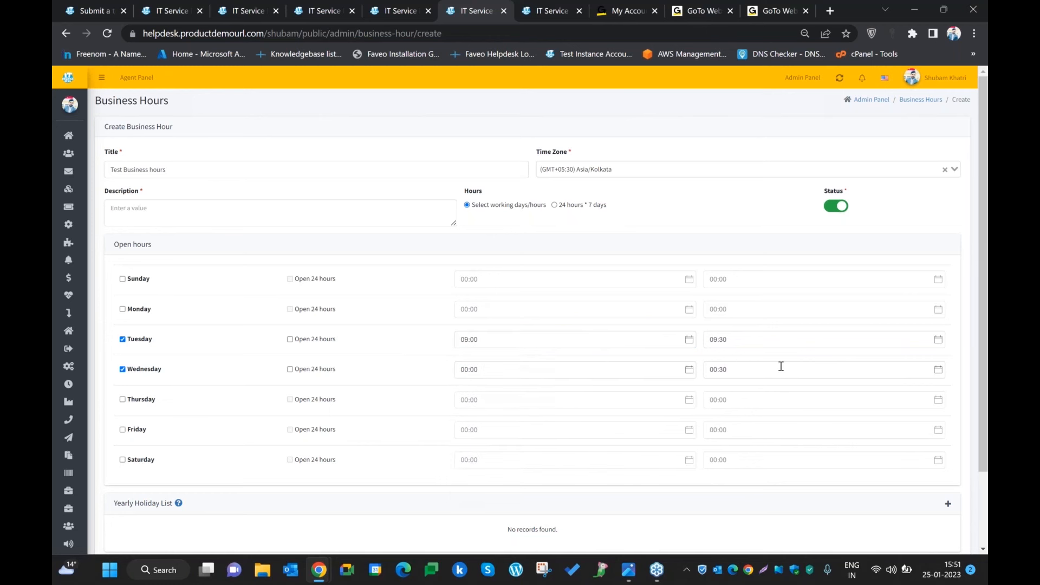
{"action": "left_click", "coordinate": [898, 339]}
{"action": "scroll", "coordinate": [737, 433], "scroll_direction": "down", "scroll_amount": 6}
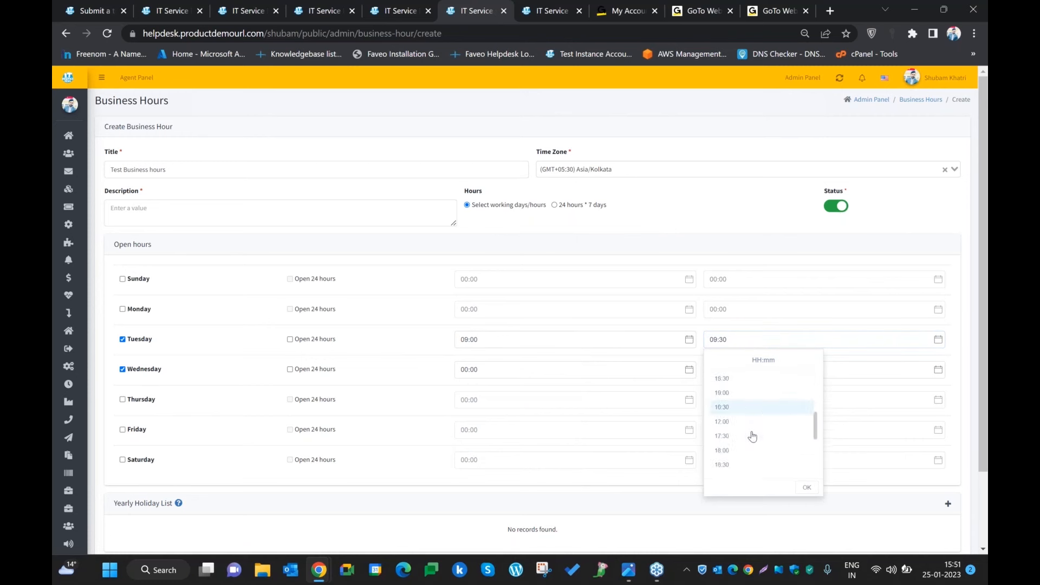
{"action": "left_click", "coordinate": [732, 460]}
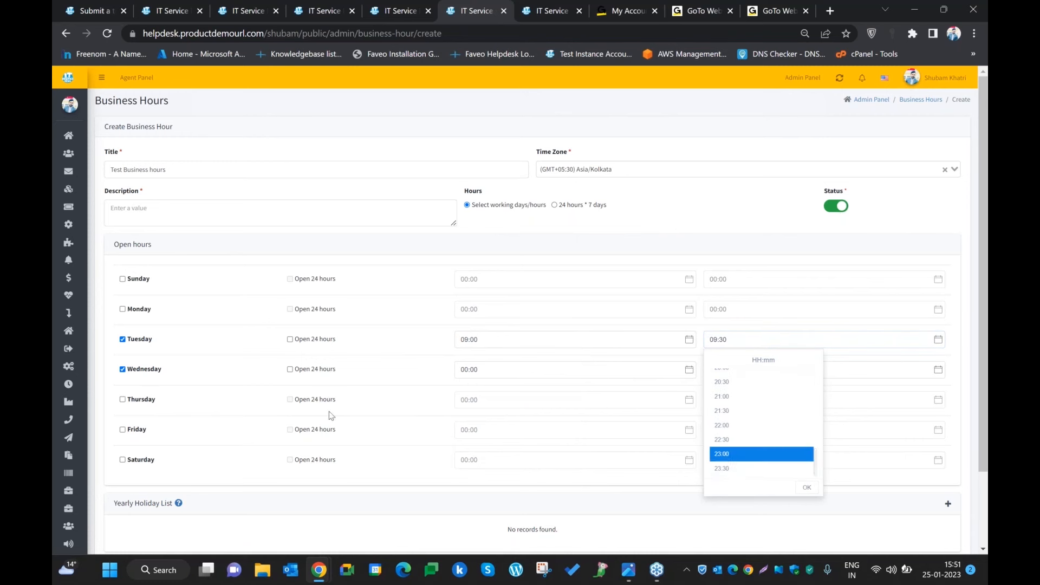
{"action": "left_click", "coordinate": [807, 487]}
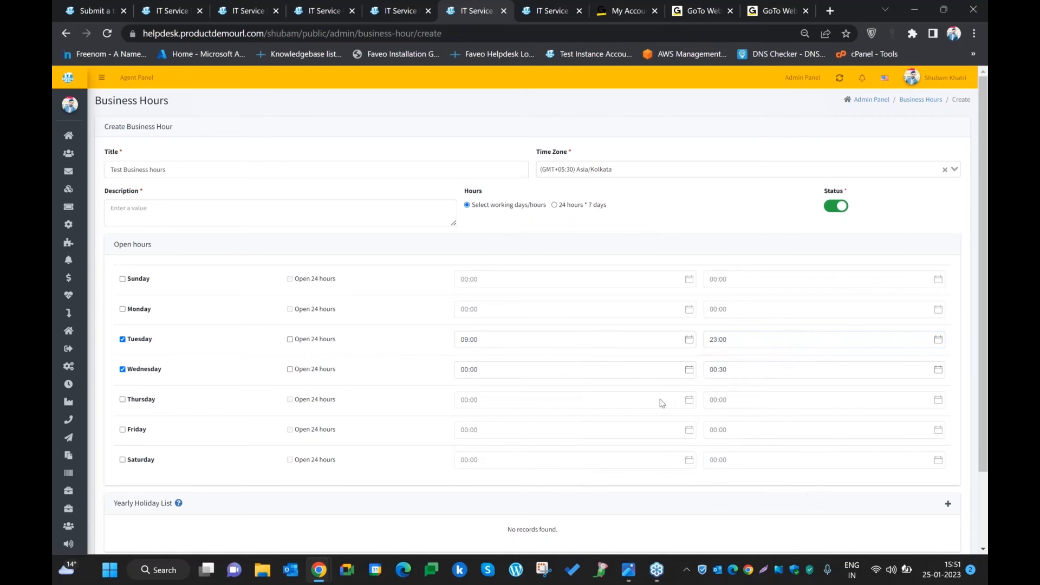
- Set Wednesday's opening time to 09:00
{"action": "left_click", "coordinate": [691, 374]}
{"action": "scroll", "coordinate": [498, 461], "scroll_direction": "down", "scroll_amount": 3}
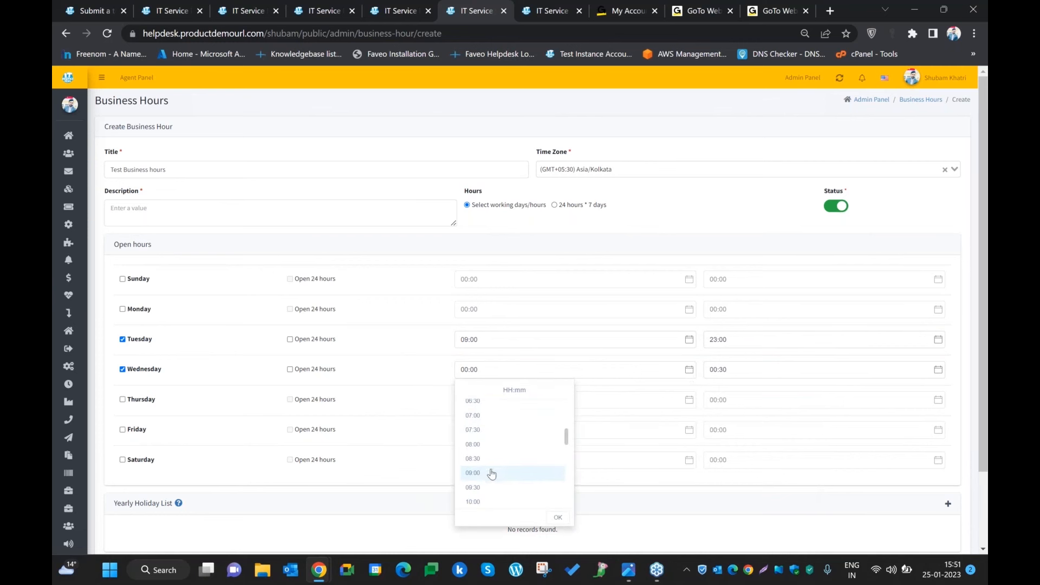
{"action": "left_click", "coordinate": [491, 473]}
{"action": "left_click", "coordinate": [558, 518]}
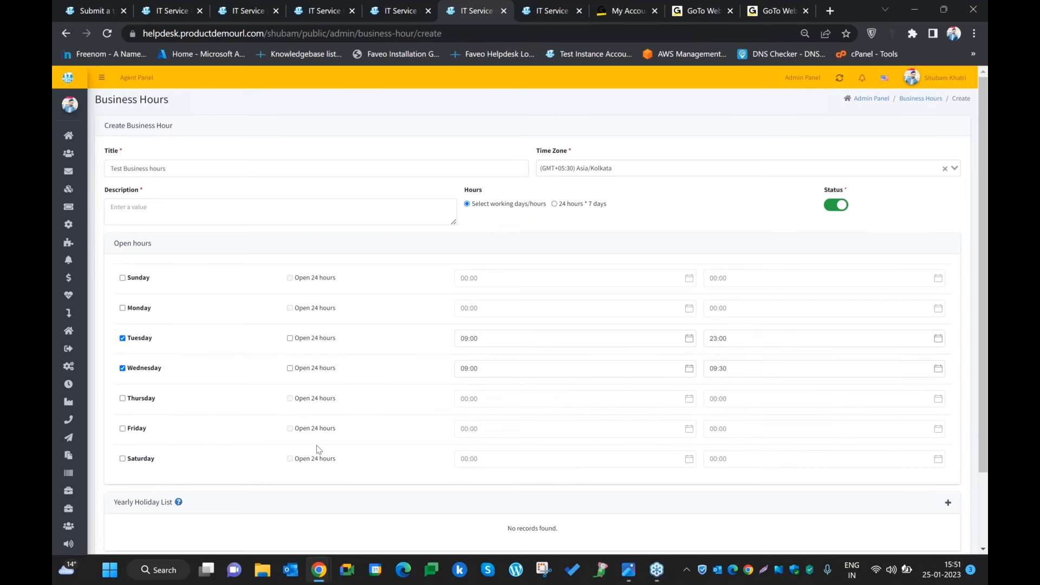
- Enter "Test" as the description of the business hours and save them
{"action": "scroll", "coordinate": [368, 457], "scroll_direction": "down", "scroll_amount": 3}
{"action": "left_click", "coordinate": [121, 510]}
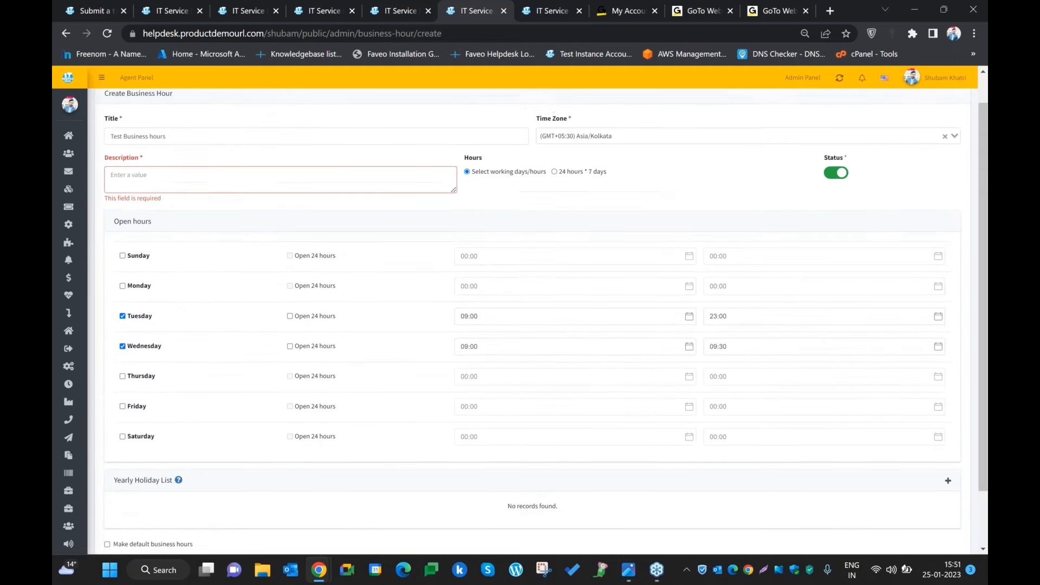
{"action": "type", "text": "Test"}
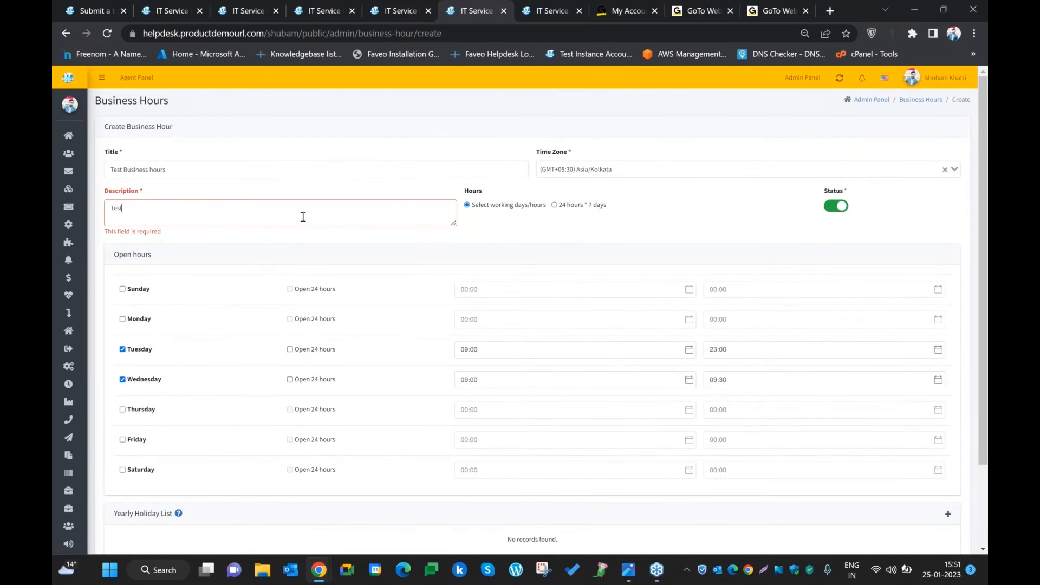
{"action": "scroll", "coordinate": [536, 325], "scroll_direction": "down", "scroll_amount": 3}
{"action": "left_click", "coordinate": [120, 508]}
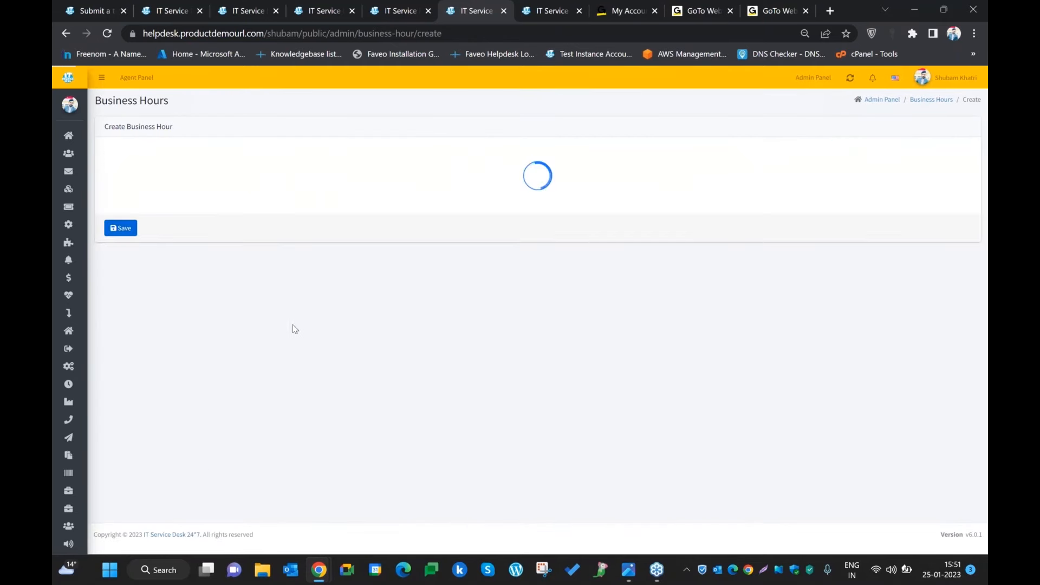
- Reload the Default SLA plan and assign Test Business hours as the Low priority's operational hours
{"action": "left_click", "coordinate": [402, 11]}
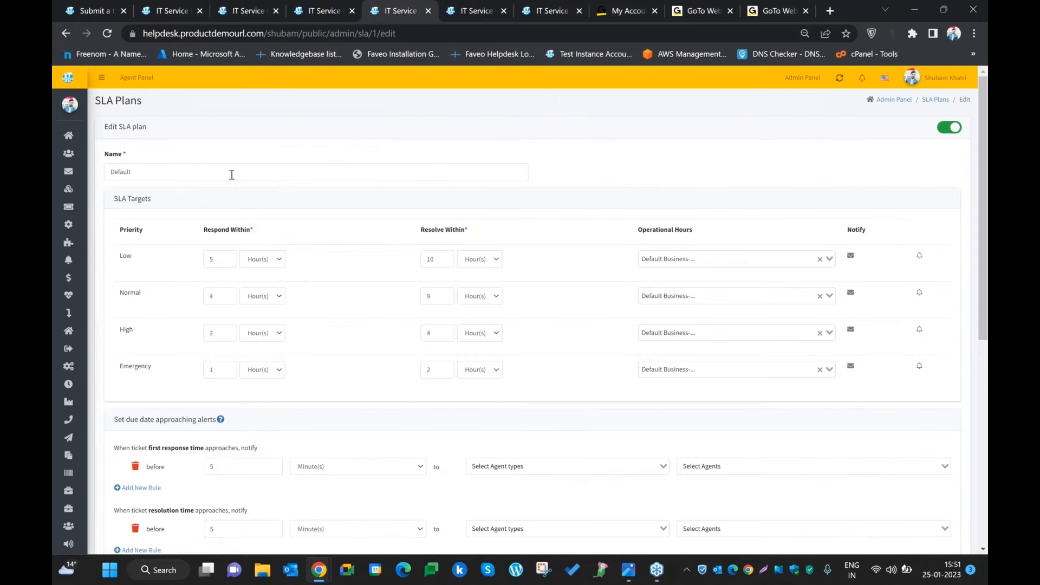
{"action": "left_click", "coordinate": [780, 255]}
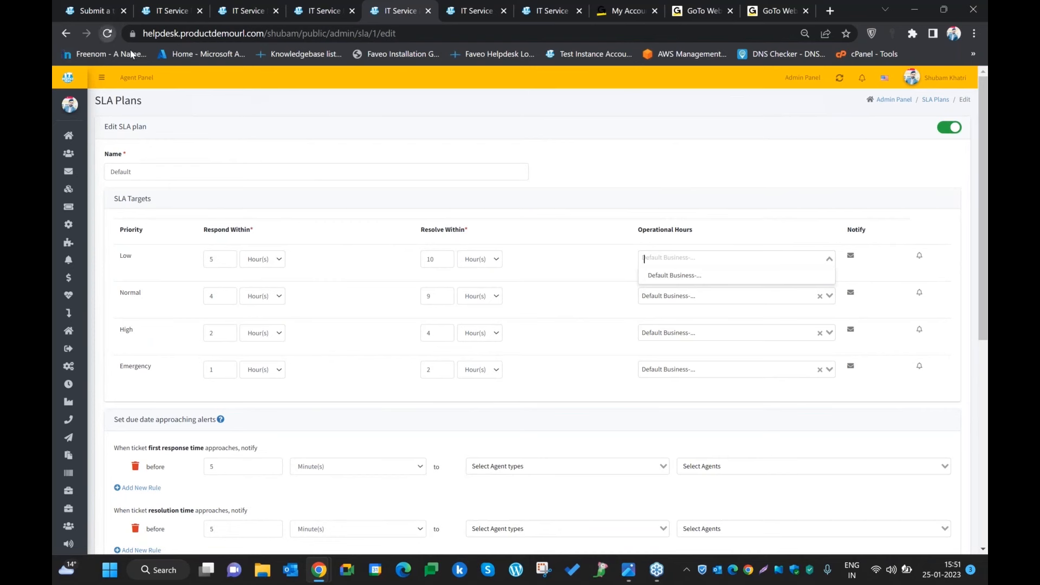
{"action": "left_click", "coordinate": [107, 33]}
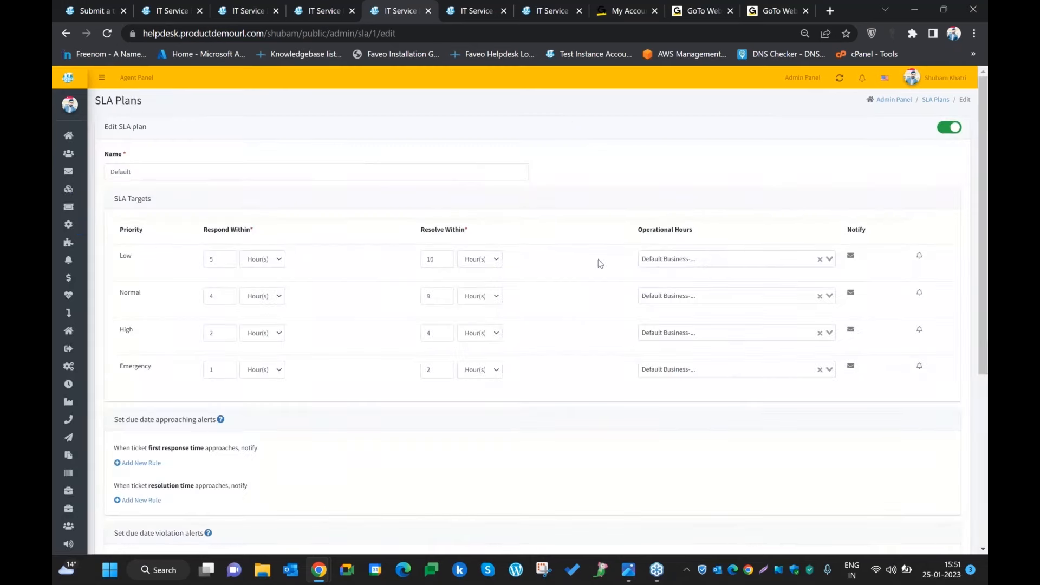
{"action": "left_click", "coordinate": [709, 262]}
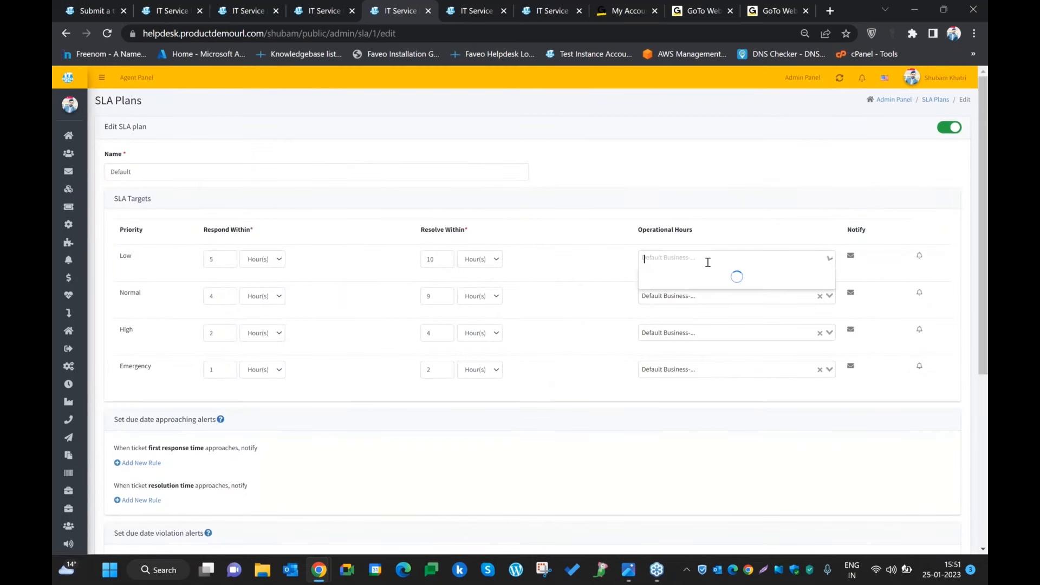
{"action": "left_click", "coordinate": [686, 293]}
- Assign Test Business hours to the Normal, High and Emergency priorities and update the SLA plan
{"action": "left_click", "coordinate": [699, 295]}
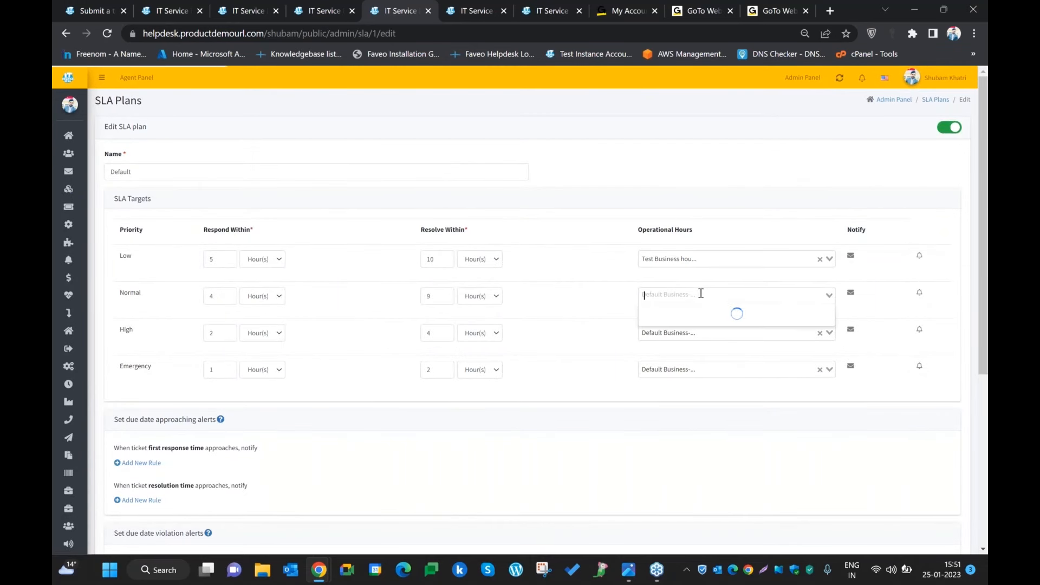
{"action": "left_click", "coordinate": [687, 326]}
{"action": "left_click", "coordinate": [673, 331]}
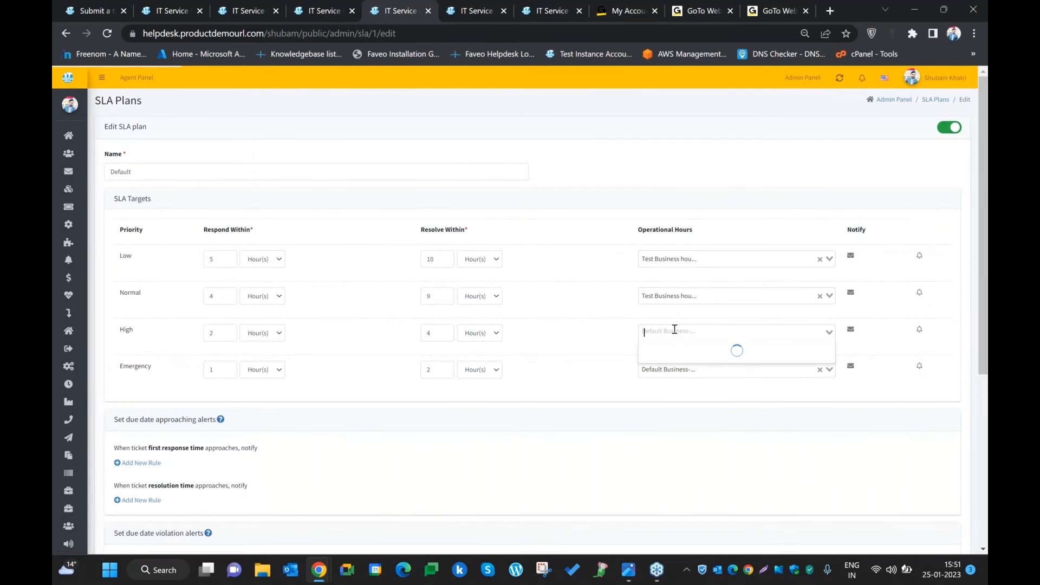
{"action": "left_click", "coordinate": [678, 362]}
{"action": "left_click", "coordinate": [680, 369]}
{"action": "left_click", "coordinate": [680, 400]}
{"action": "scroll", "coordinate": [304, 504], "scroll_direction": "down", "scroll_amount": 5}
{"action": "left_click", "coordinate": [123, 483]}
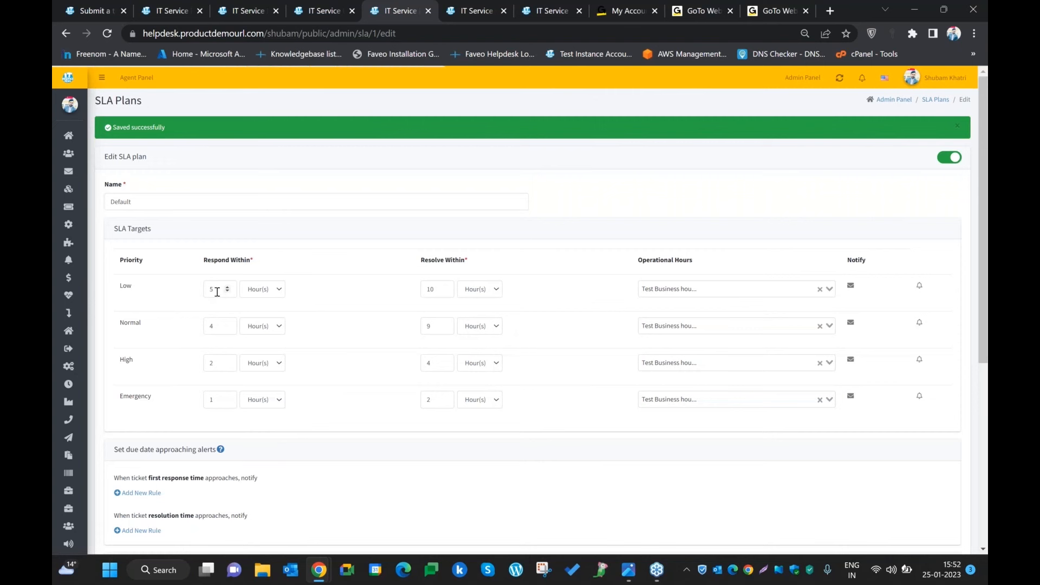
- Change the Emergency priority's respond and resolve time units to Min(s) and update the SLA plan
{"action": "left_click", "coordinate": [271, 400]}
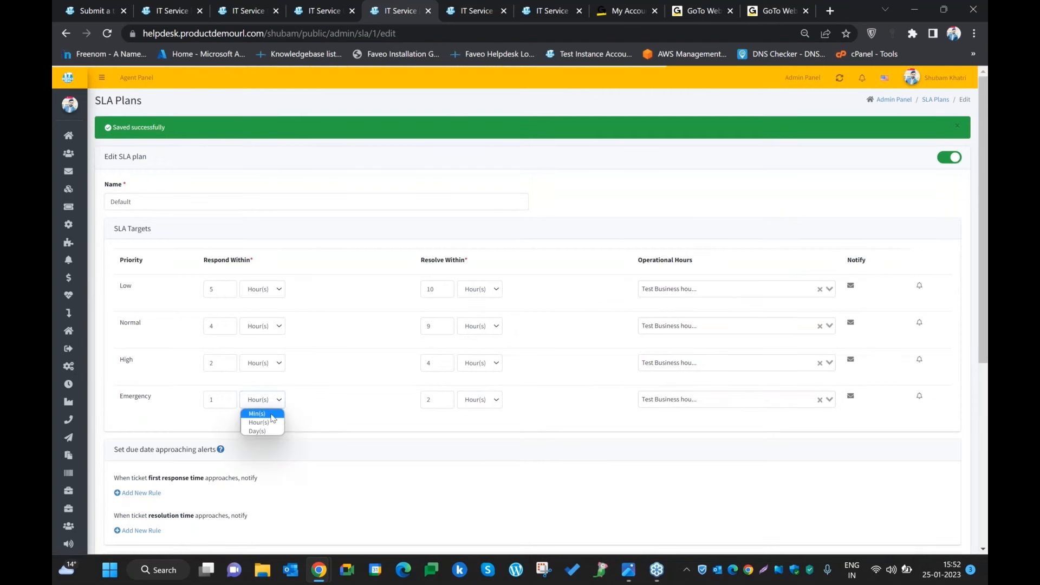
{"action": "left_click", "coordinate": [271, 414]}
{"action": "left_click", "coordinate": [494, 370]}
{"action": "left_click", "coordinate": [484, 384]}
{"action": "left_click", "coordinate": [497, 333]}
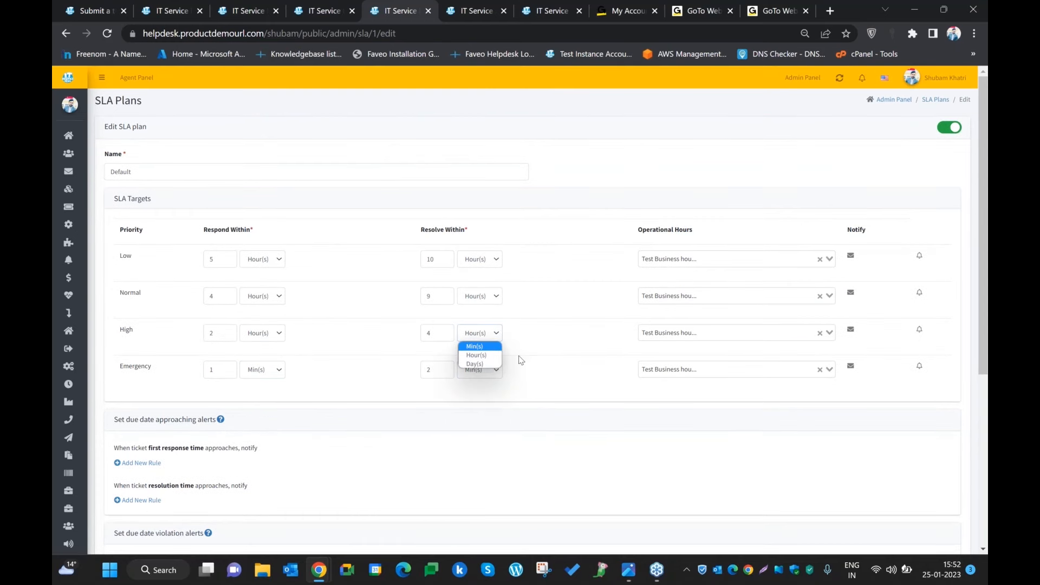
{"action": "left_click", "coordinate": [494, 355]}
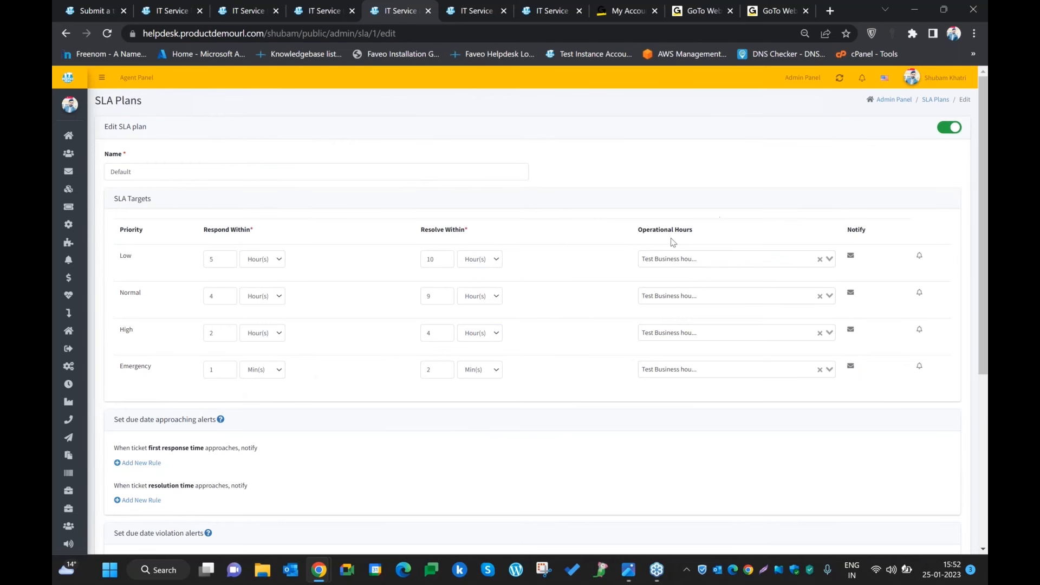
{"action": "scroll", "coordinate": [672, 242], "scroll_direction": "down", "scroll_amount": 1}
{"action": "scroll", "coordinate": [533, 325], "scroll_direction": "down", "scroll_amount": 5}
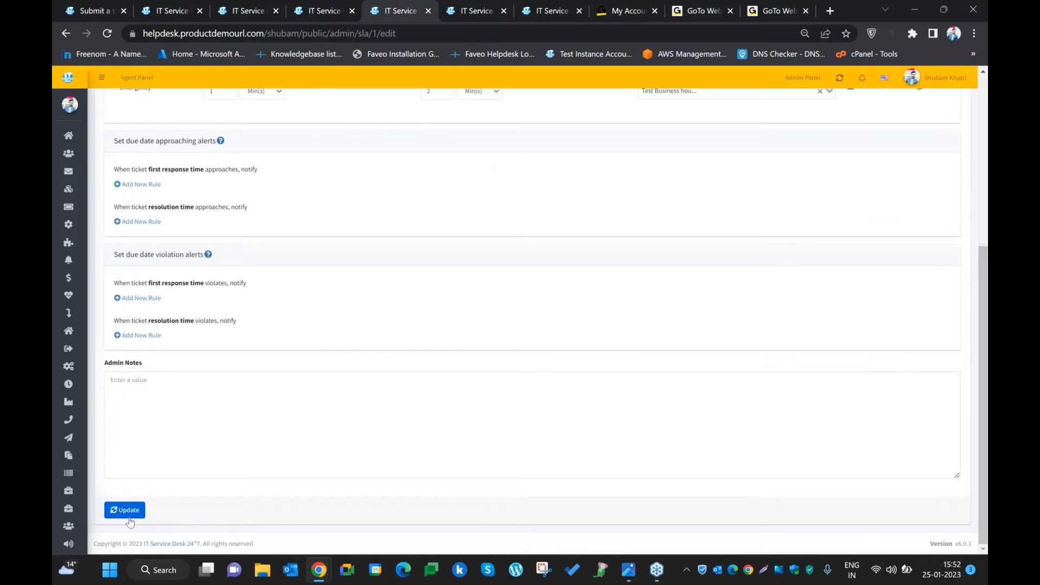
{"action": "left_click", "coordinate": [129, 513]}
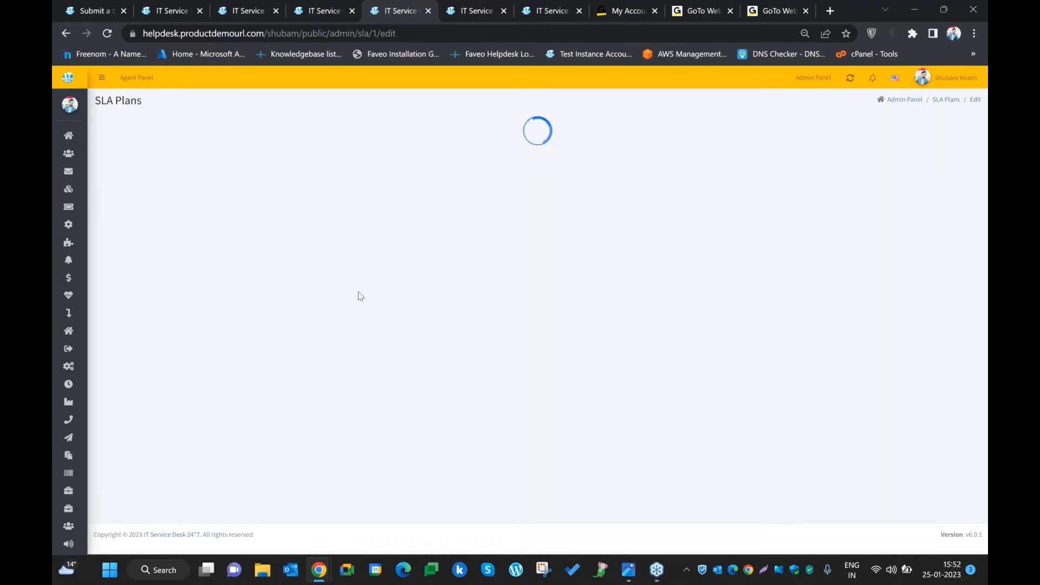
- In the agent's new ticket form, choose the requester and enter "test SLA Ticket" as the subject
{"action": "left_click", "coordinate": [98, 6]}
{"action": "left_click", "coordinate": [185, 5]}
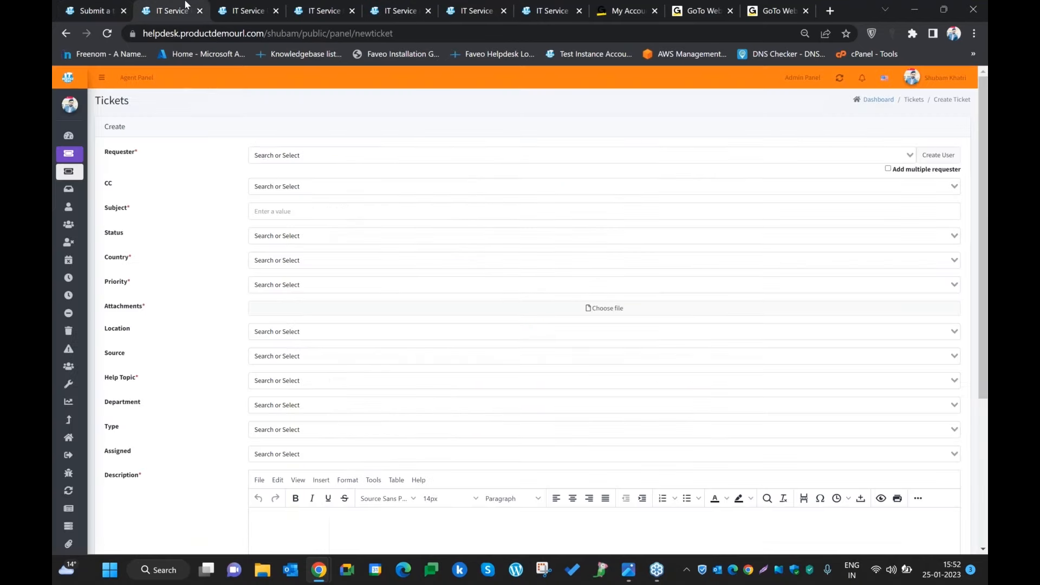
{"action": "left_click", "coordinate": [265, 155]}
{"action": "type", "text": "shubam"}
{"action": "left_click", "coordinate": [306, 187]}
{"action": "left_click", "coordinate": [294, 209]}
{"action": "type", "text": "tes"}
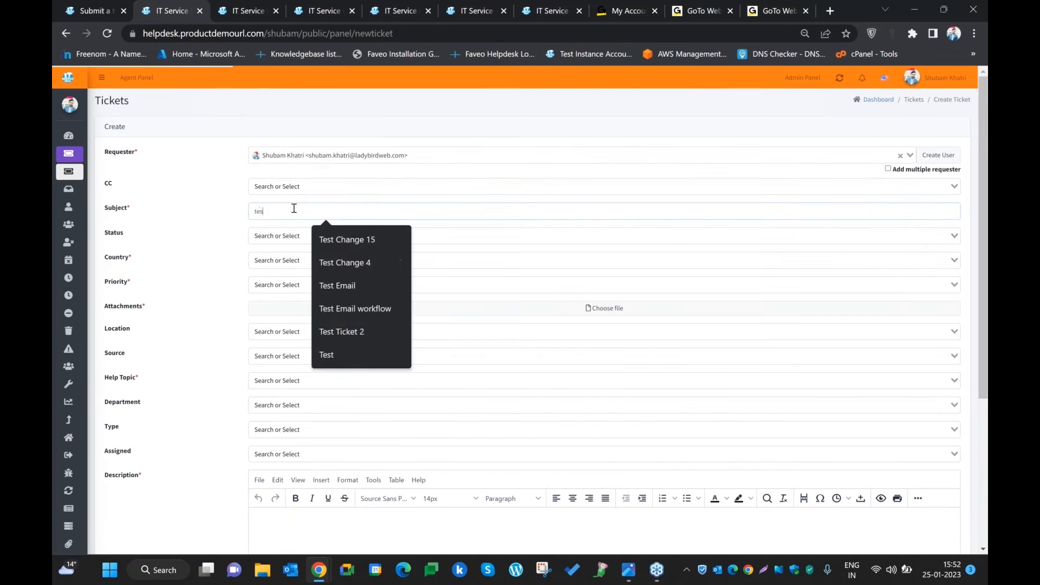
{"action": "type", "text": "t SLA Ticket"}
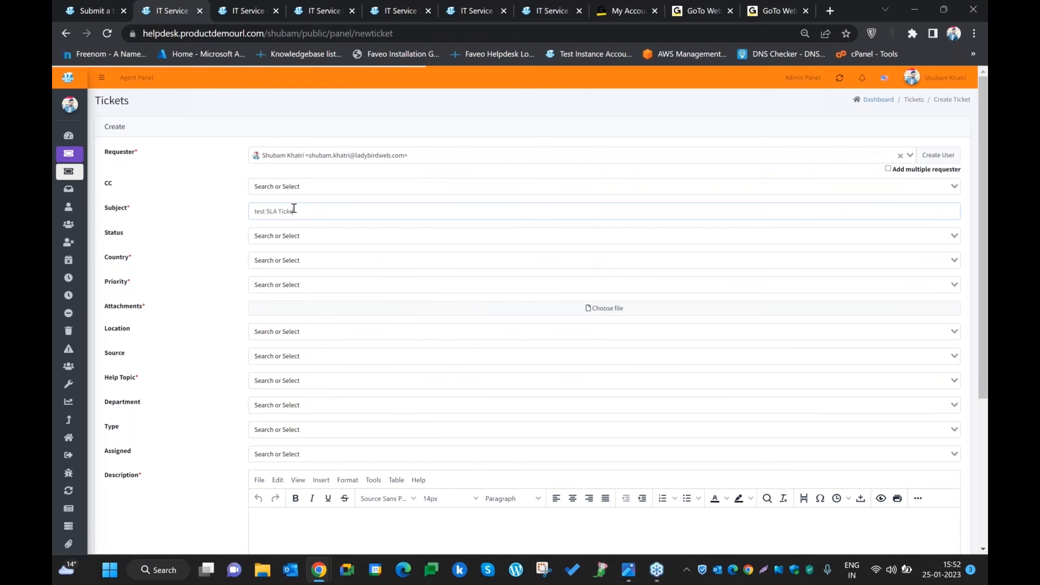
- Set the ticket's country to US and priority to Emergency, and attach the image "webinar images 5 minute"
{"action": "left_click", "coordinate": [300, 255]}
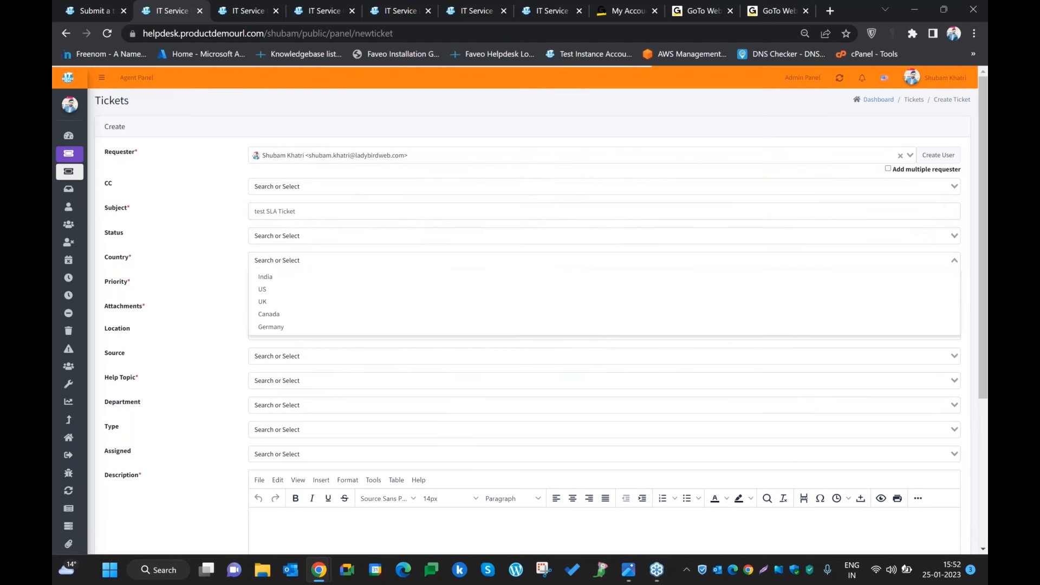
{"action": "left_click", "coordinate": [276, 293]}
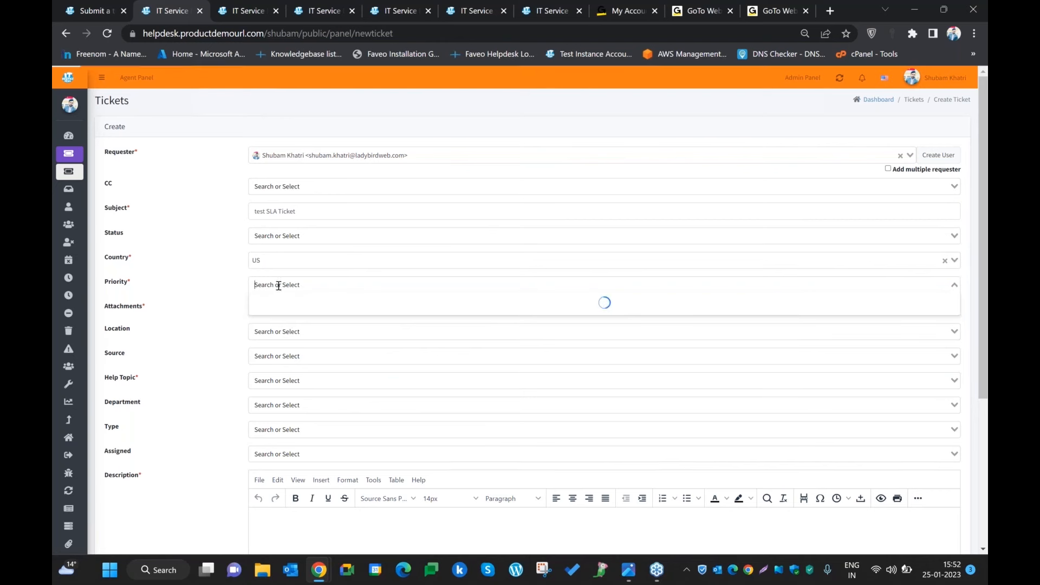
{"action": "left_click", "coordinate": [274, 301]}
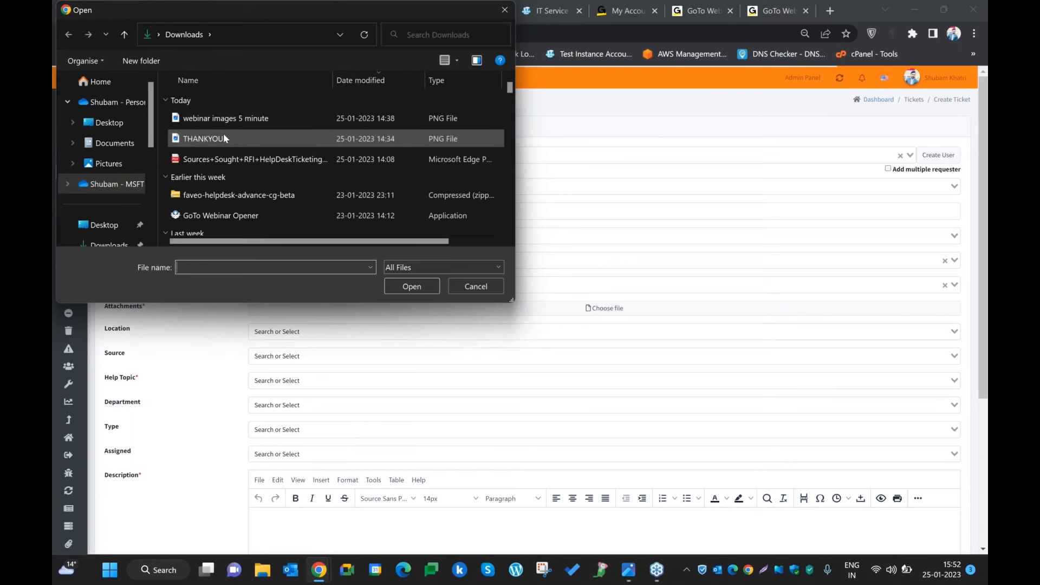
{"action": "left_click", "coordinate": [221, 121]}
{"action": "left_click", "coordinate": [412, 286]}
- Set the ticket's help topic to Support query and try to submit the ticket
{"action": "scroll", "coordinate": [279, 326], "scroll_direction": "down", "scroll_amount": 3}
{"action": "left_click", "coordinate": [279, 269]}
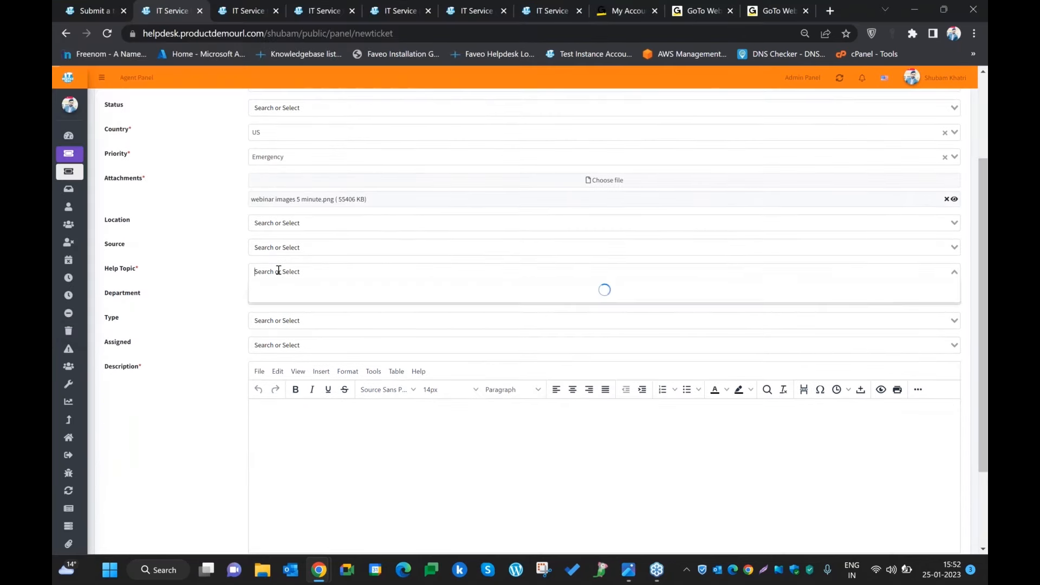
{"action": "left_click", "coordinate": [291, 291]}
{"action": "scroll", "coordinate": [390, 374], "scroll_direction": "down", "scroll_amount": 1}
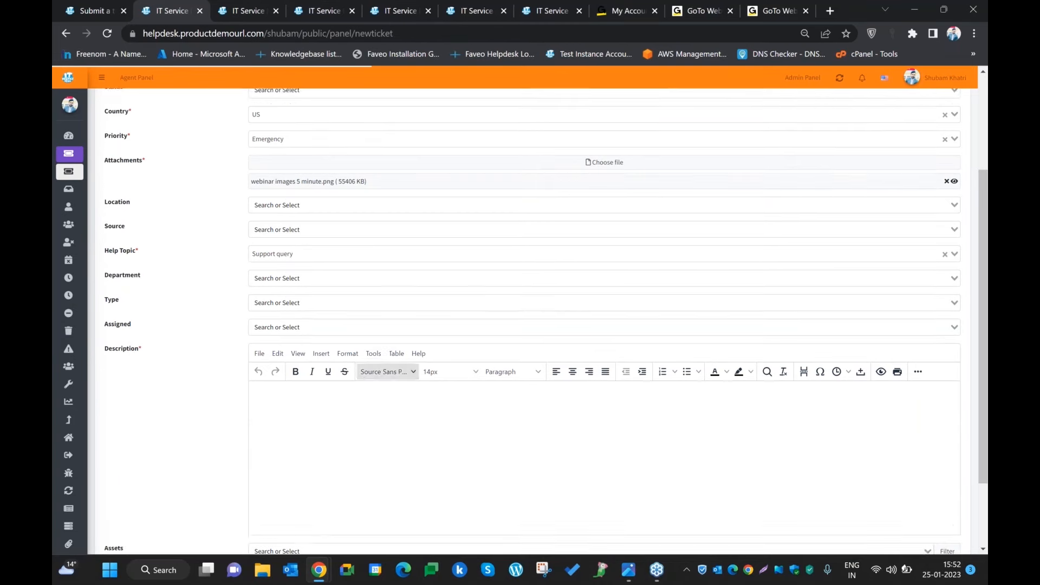
{"action": "scroll", "coordinate": [829, 470], "scroll_direction": "down", "scroll_amount": 2}
{"action": "left_click", "coordinate": [940, 516]}
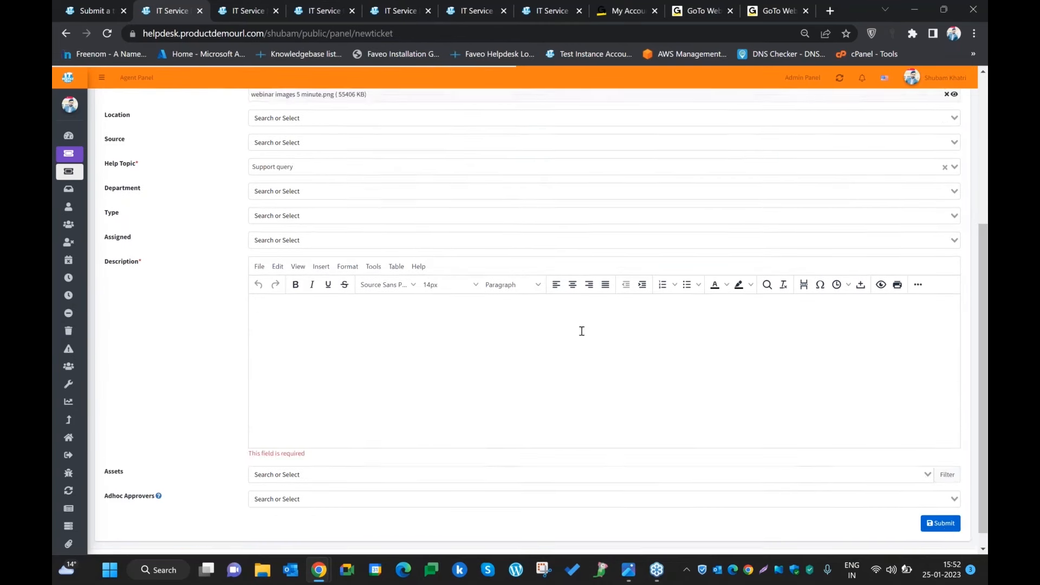
- Enter "Test" as the ticket description and submit the ticket
{"action": "scroll", "coordinate": [450, 251], "scroll_direction": "up", "scroll_amount": 5}
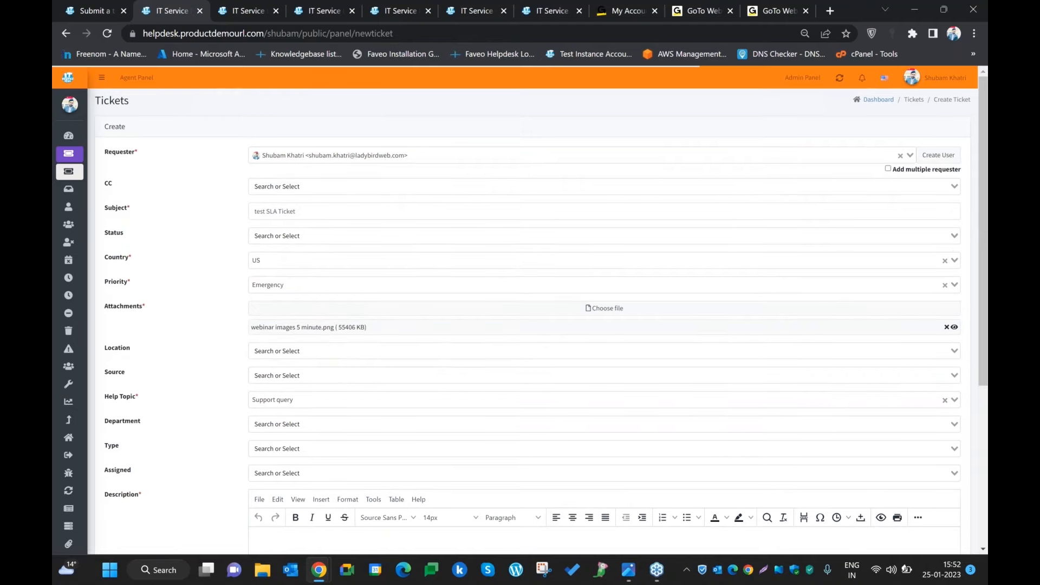
{"action": "scroll", "coordinate": [376, 360], "scroll_direction": "down", "scroll_amount": 5}
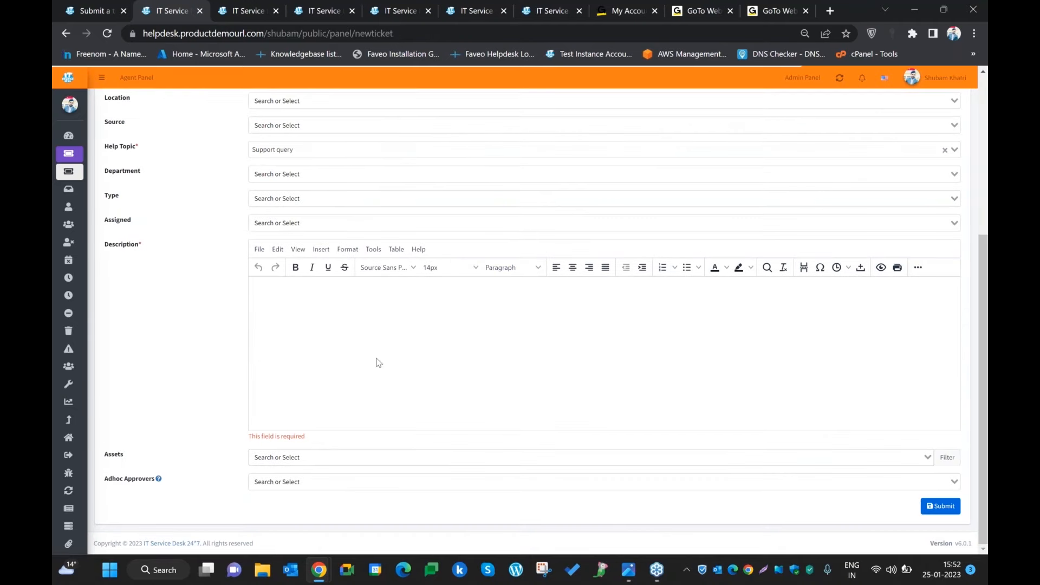
{"action": "left_click", "coordinate": [329, 378]}
{"action": "scroll", "coordinate": [320, 411], "scroll_direction": "up", "scroll_amount": 2}
{"action": "type", "text": "Tst"}
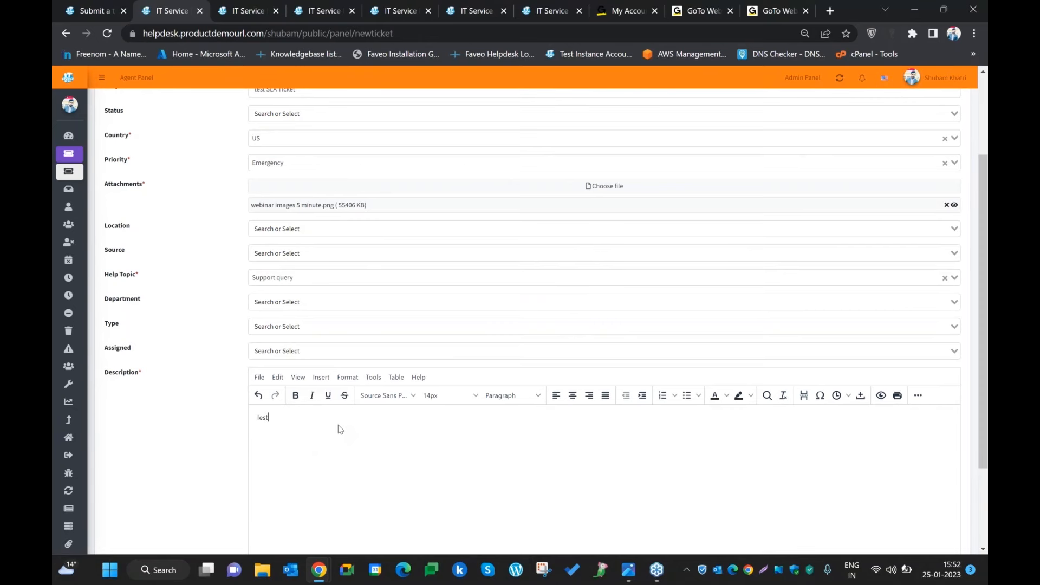
{"action": "scroll", "coordinate": [338, 425], "scroll_direction": "down", "scroll_amount": 2}
{"action": "left_click", "coordinate": [940, 506]}
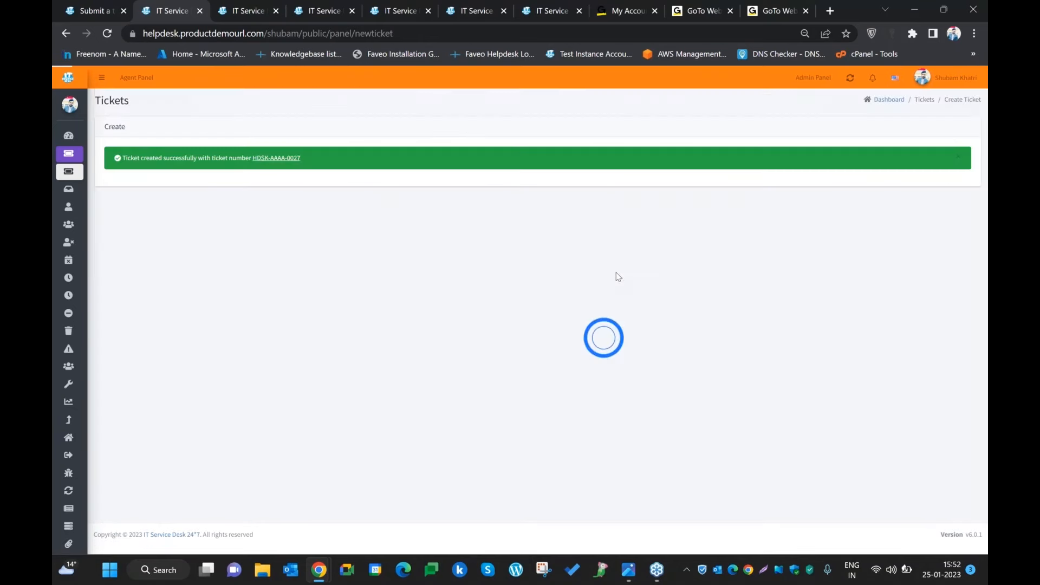
- Check the new ticket's SLA due time in the unassigned tickets inbox and on its details page
{"action": "left_click", "coordinate": [278, 157]}
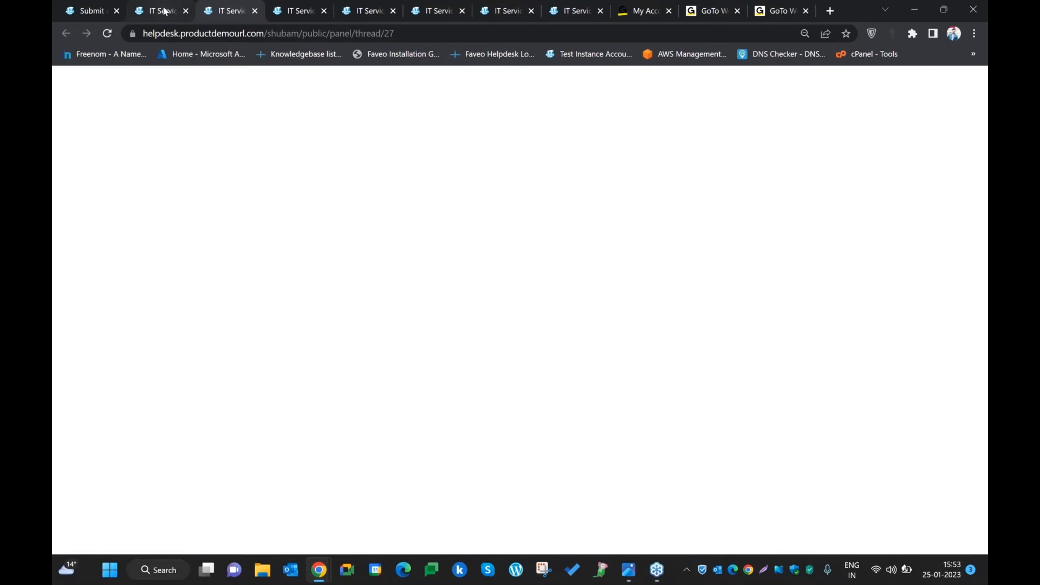
{"action": "left_click", "coordinate": [164, 10]}
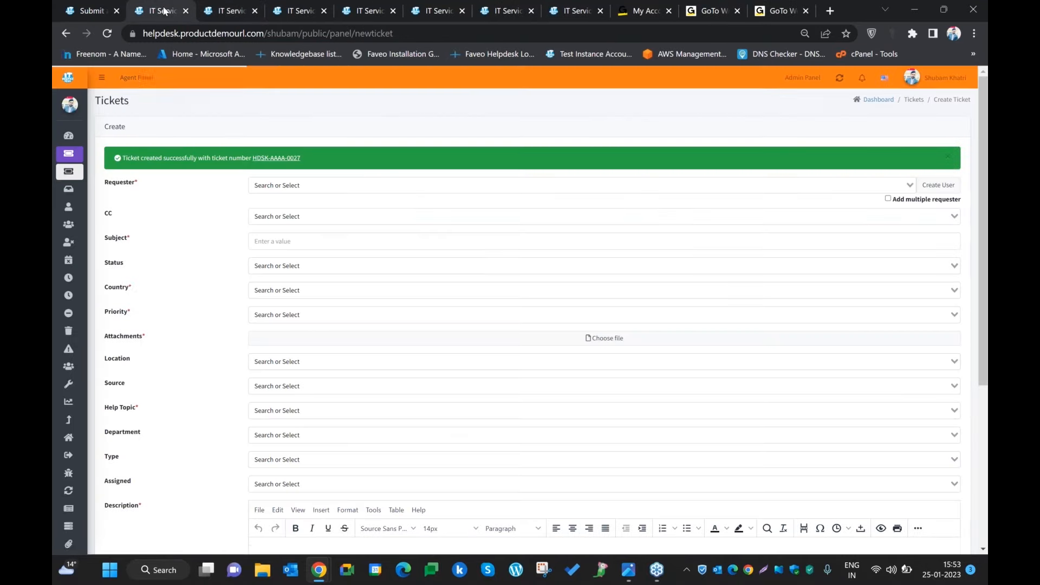
{"action": "left_click", "coordinate": [137, 77]}
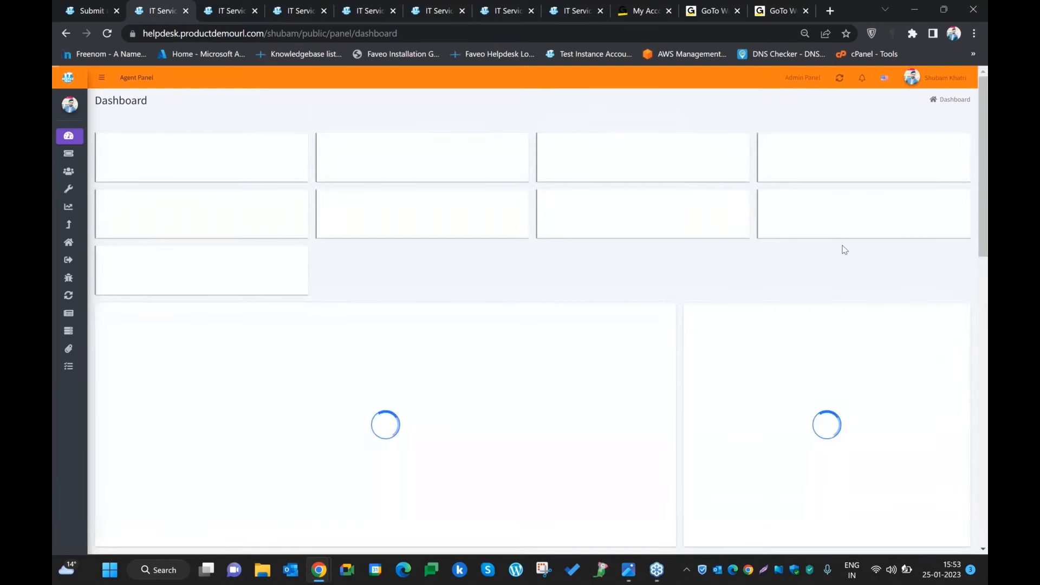
{"action": "left_click", "coordinate": [822, 198]}
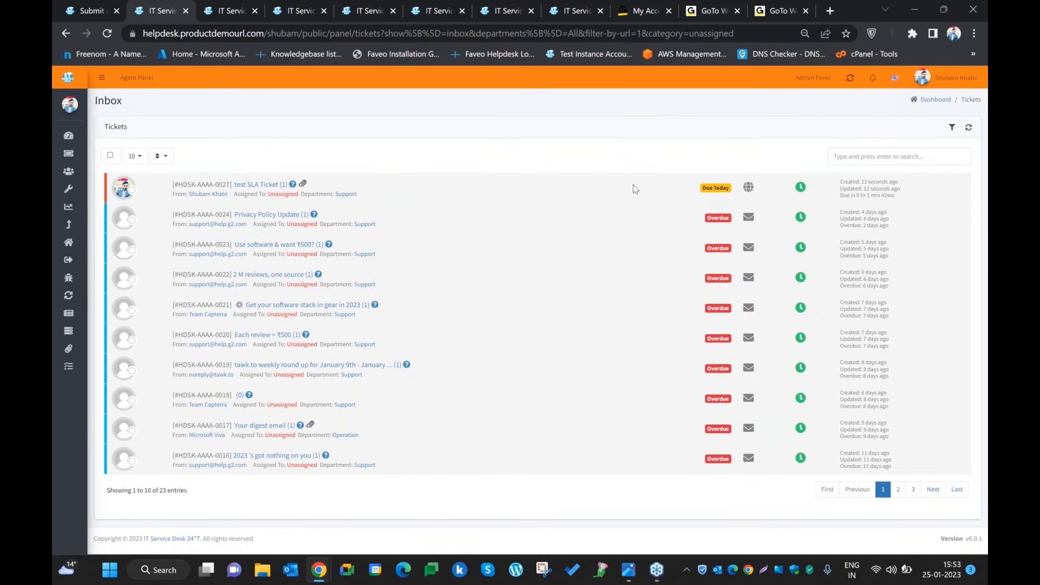
{"action": "left_click", "coordinate": [223, 9]}
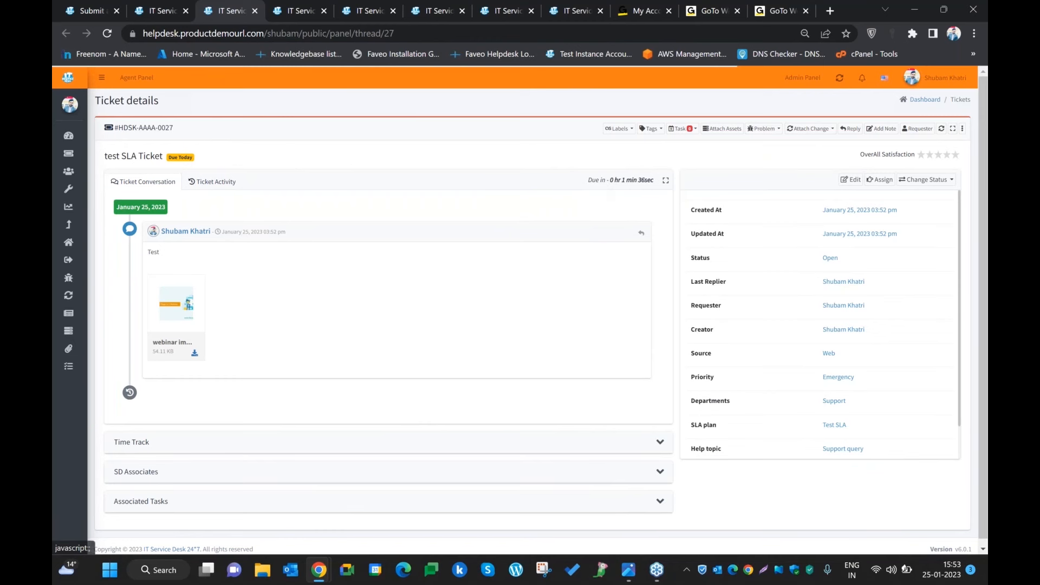
- Post the reply "reply" to the message in the test SLA Ticket conversation
{"action": "left_click", "coordinate": [641, 233]}
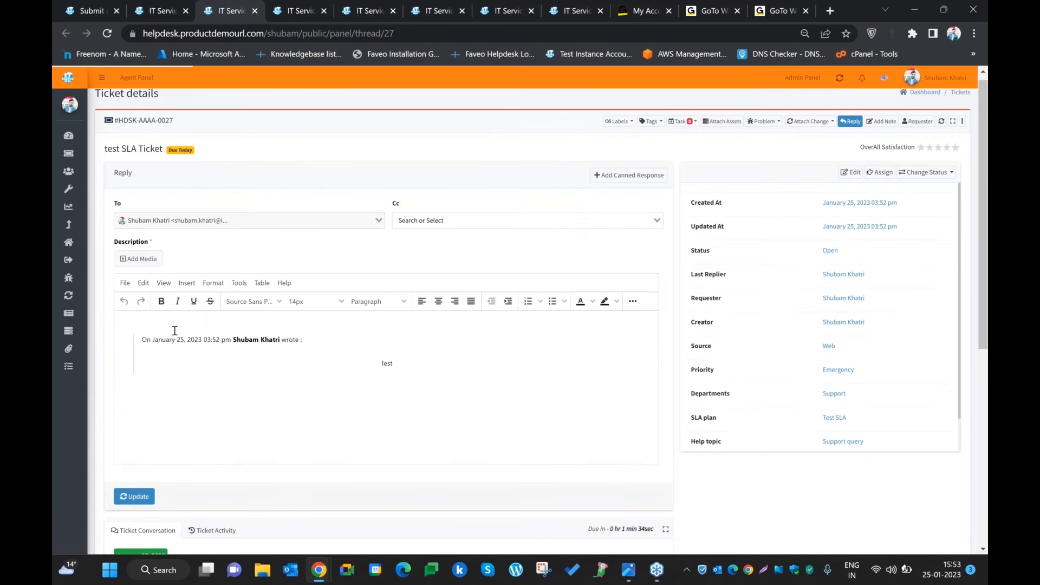
{"action": "type", "text": "reply"}
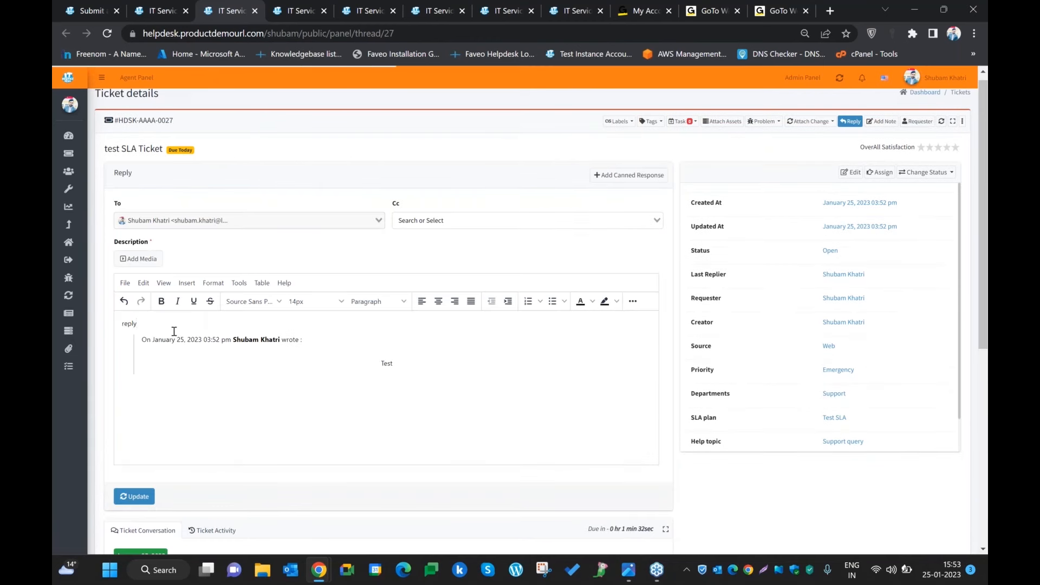
{"action": "left_click", "coordinate": [134, 497]}
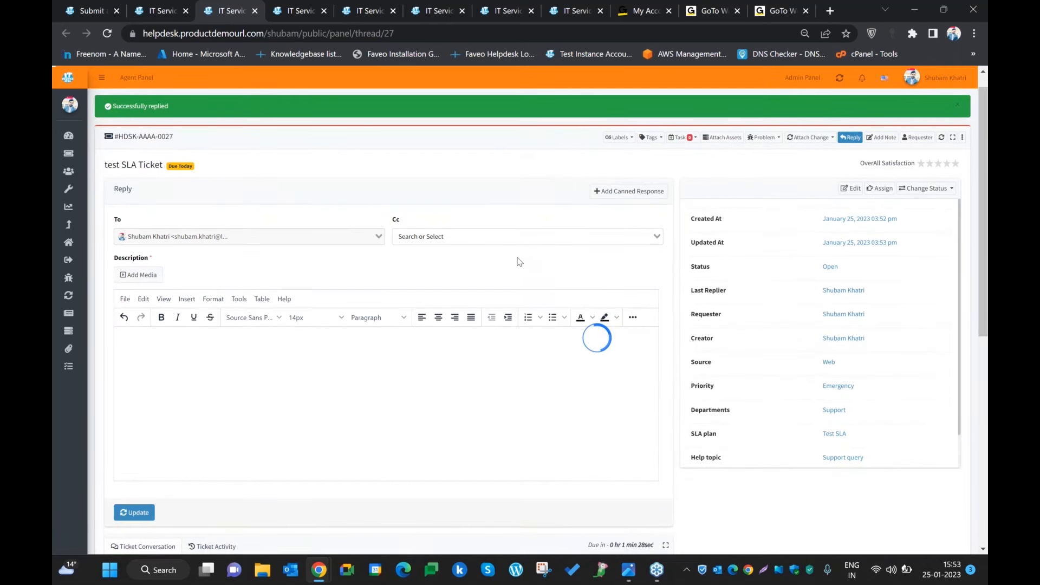
- Check the replied ticket's due time by support level on its details page and in the refreshed inbox
{"action": "scroll", "coordinate": [520, 265], "scroll_direction": "down", "scroll_amount": 2}
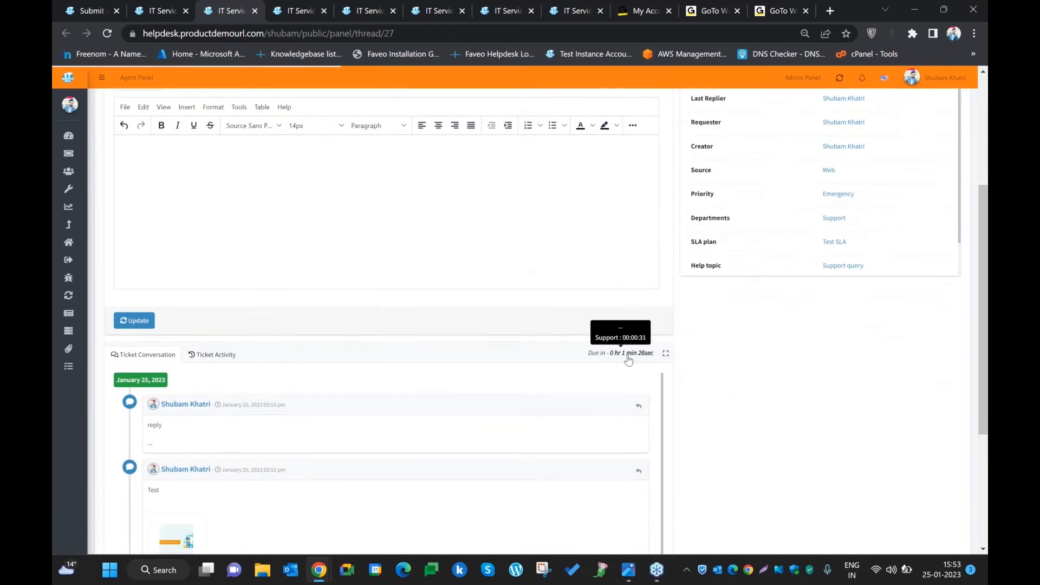
{"action": "scroll", "coordinate": [523, 236], "scroll_direction": "up", "scroll_amount": 4}
{"action": "scroll", "coordinate": [457, 256], "scroll_direction": "down", "scroll_amount": 3}
{"action": "scroll", "coordinate": [401, 263], "scroll_direction": "up", "scroll_amount": 3}
{"action": "scroll", "coordinate": [374, 263], "scroll_direction": "up", "scroll_amount": 2}
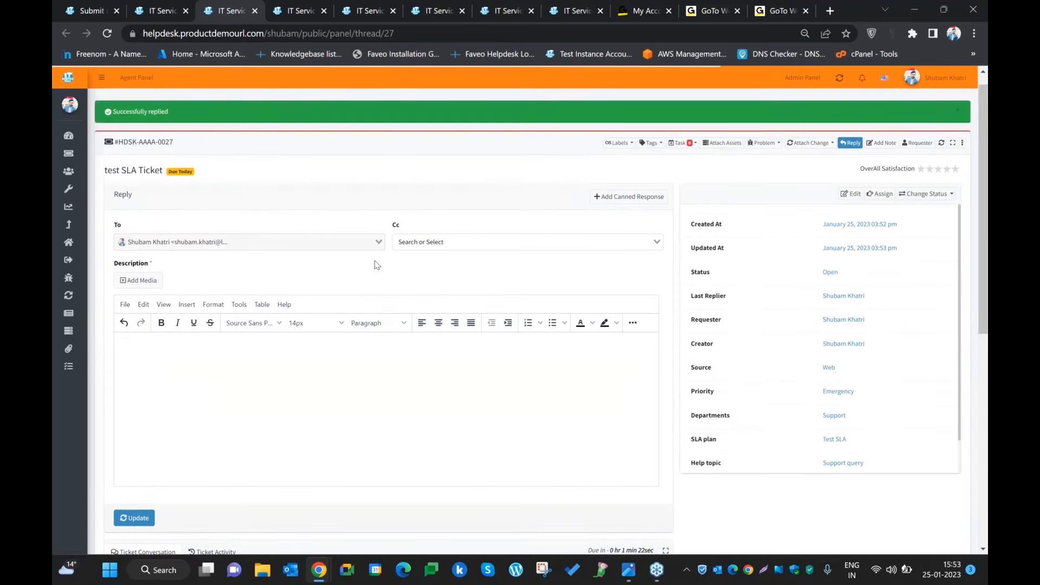
{"action": "left_click", "coordinate": [155, 8]}
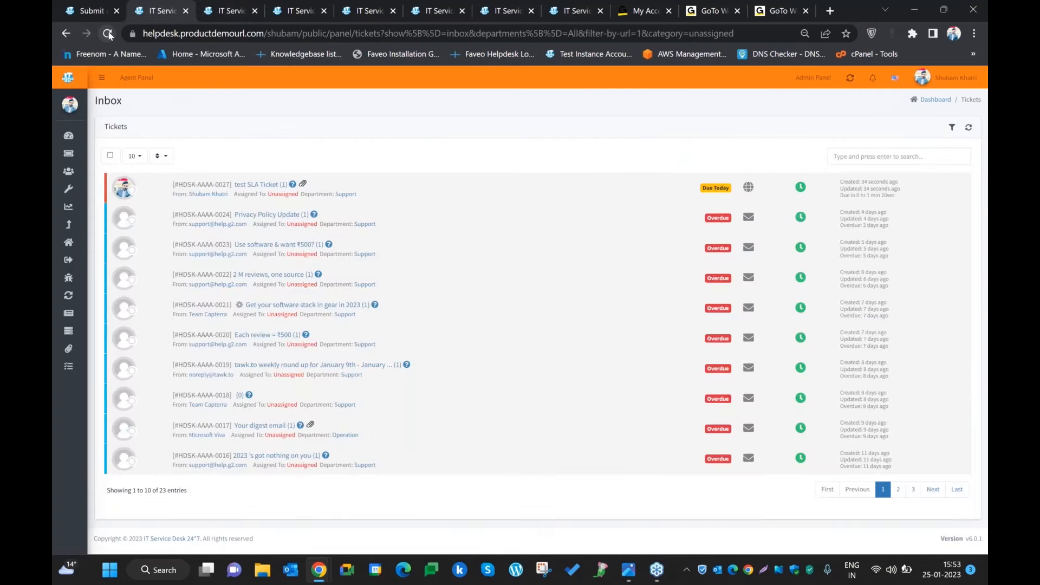
{"action": "left_click", "coordinate": [108, 35]}
{"action": "mouse_move", "coordinate": [249, 4]}
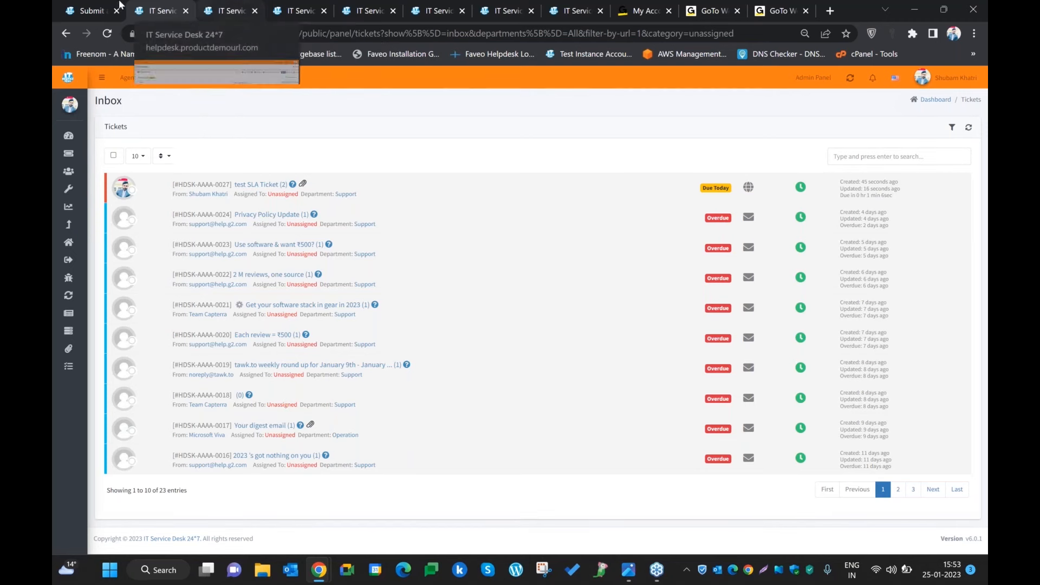
- Compare the ticket's remaining due time with the Default SLA plan's targets, and revisit the SLA plans list and inbox
{"action": "left_click", "coordinate": [226, 4]}
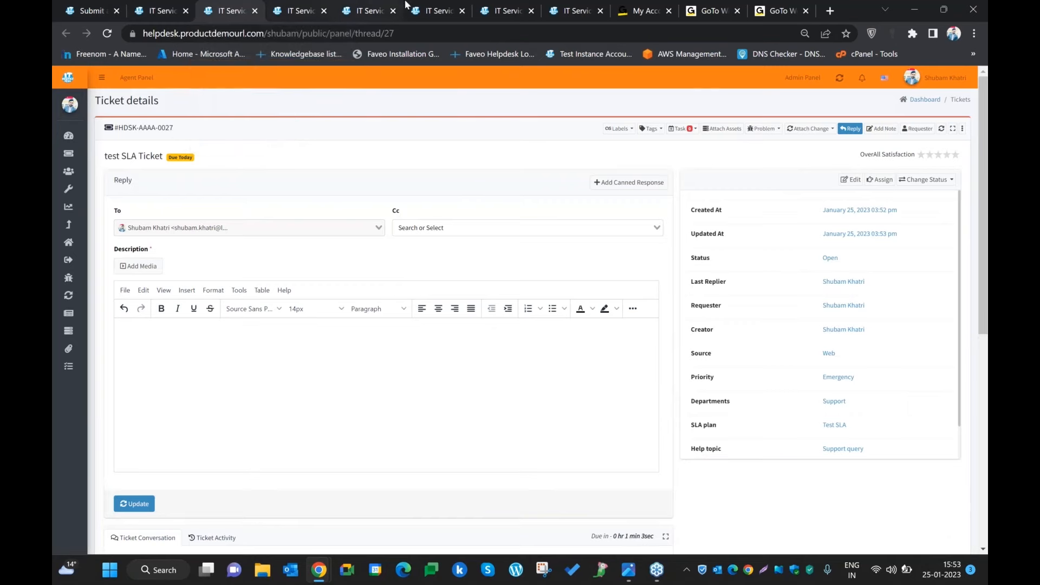
{"action": "left_click", "coordinate": [429, 4]}
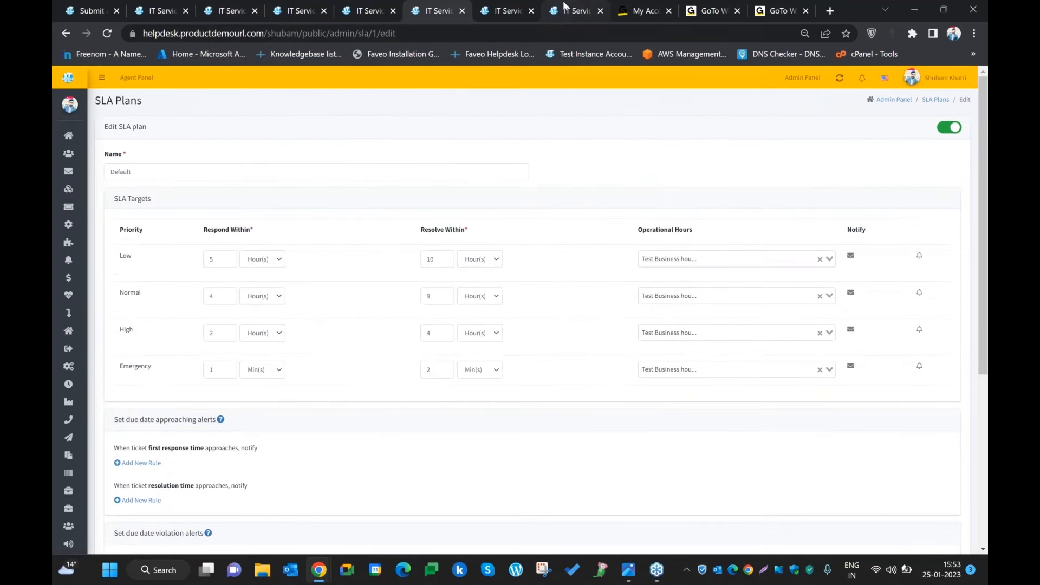
{"action": "left_click", "coordinate": [565, 7]}
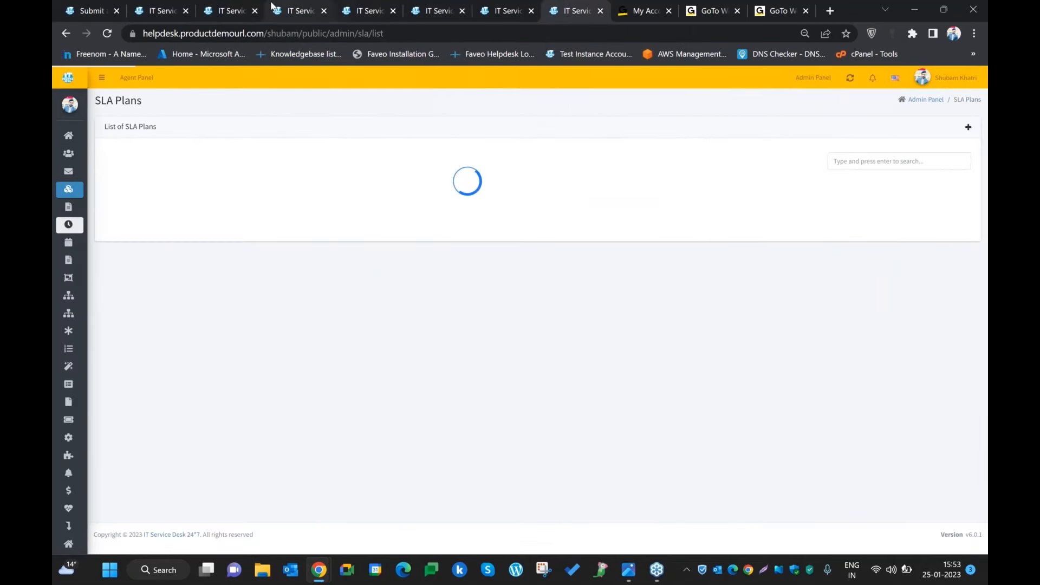
{"action": "left_click", "coordinate": [226, 4]}
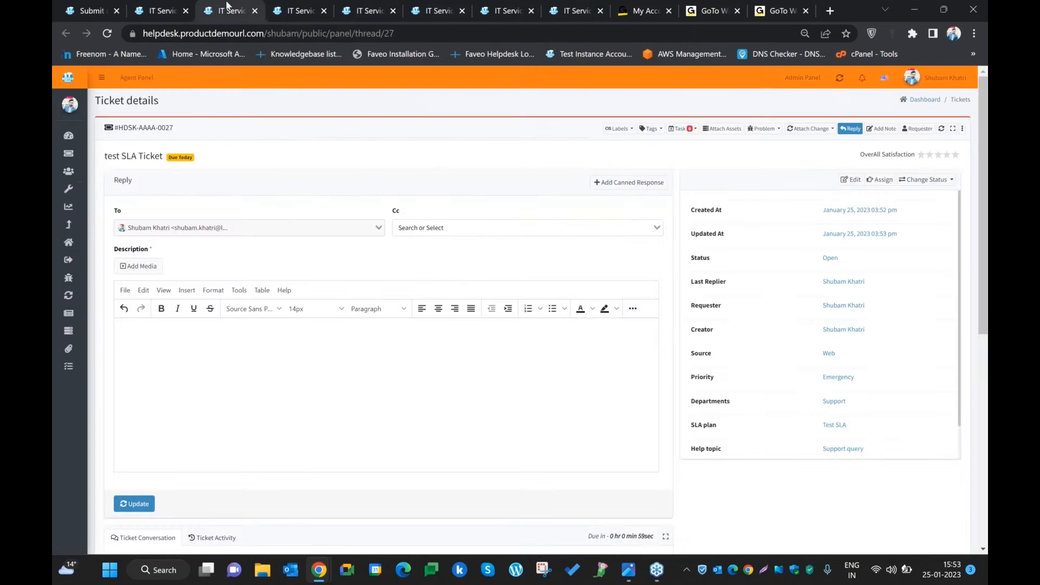
{"action": "left_click", "coordinate": [169, 7]}
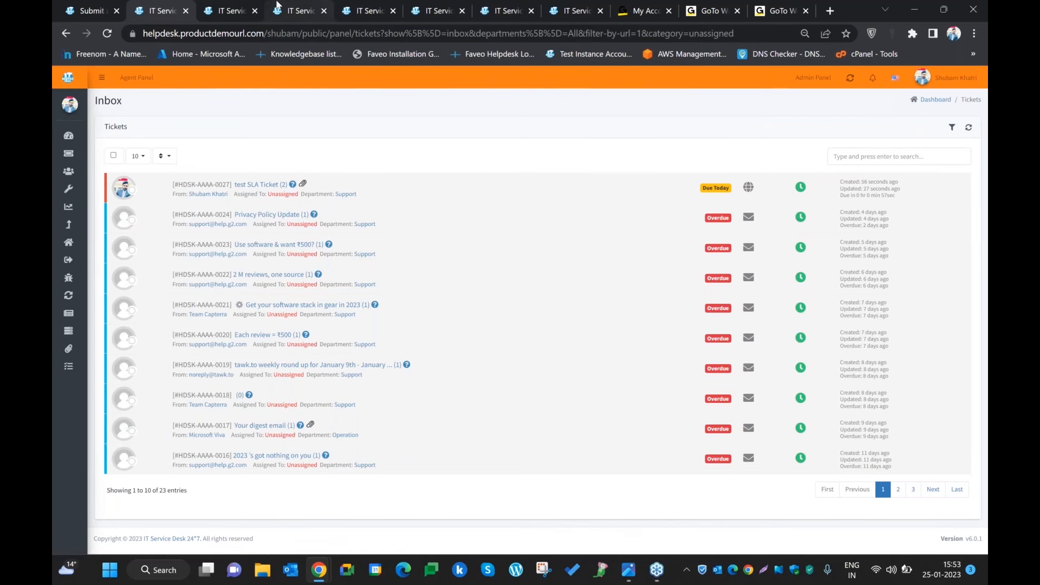
{"action": "left_click", "coordinate": [237, 7]}
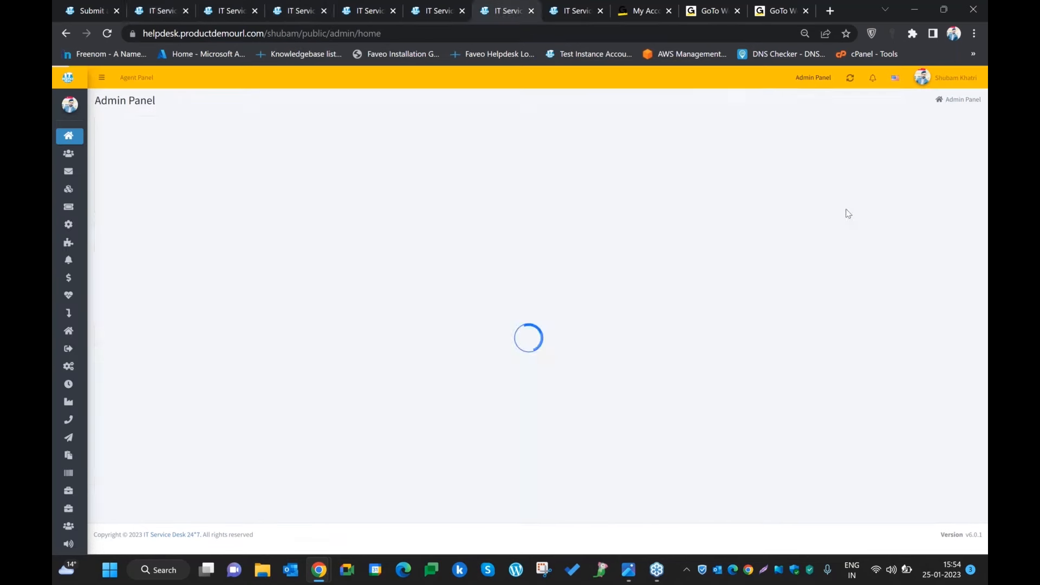